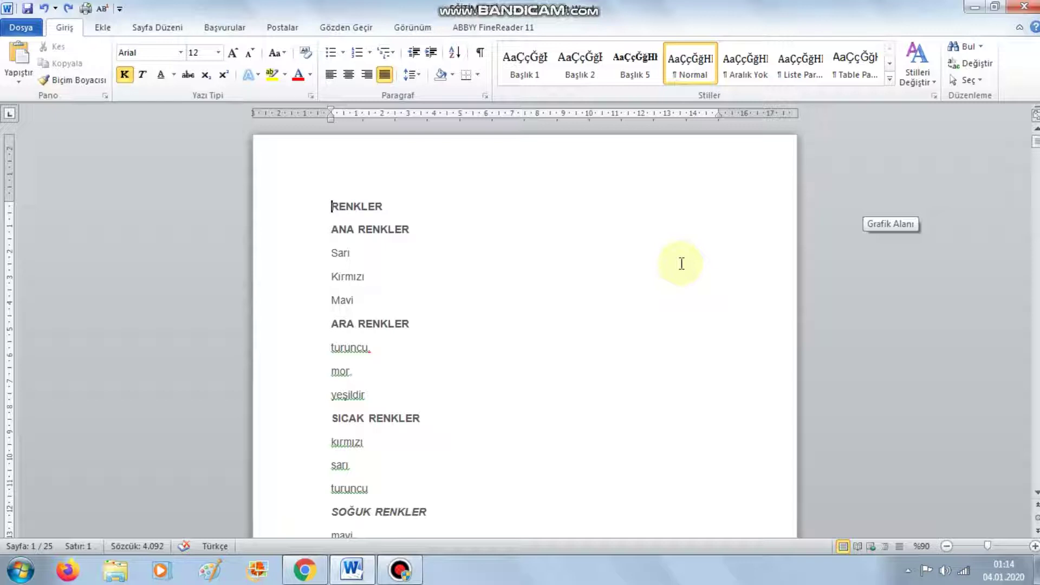
Scroll through the document and make trial selections of the Sarı, Kırmızı and Mavi colour lines
scroll(666, 232, "down", 1)
scroll(501, 346, "down", 2)
scroll(487, 352, "down", 1)
scroll(490, 353, "up", 1)
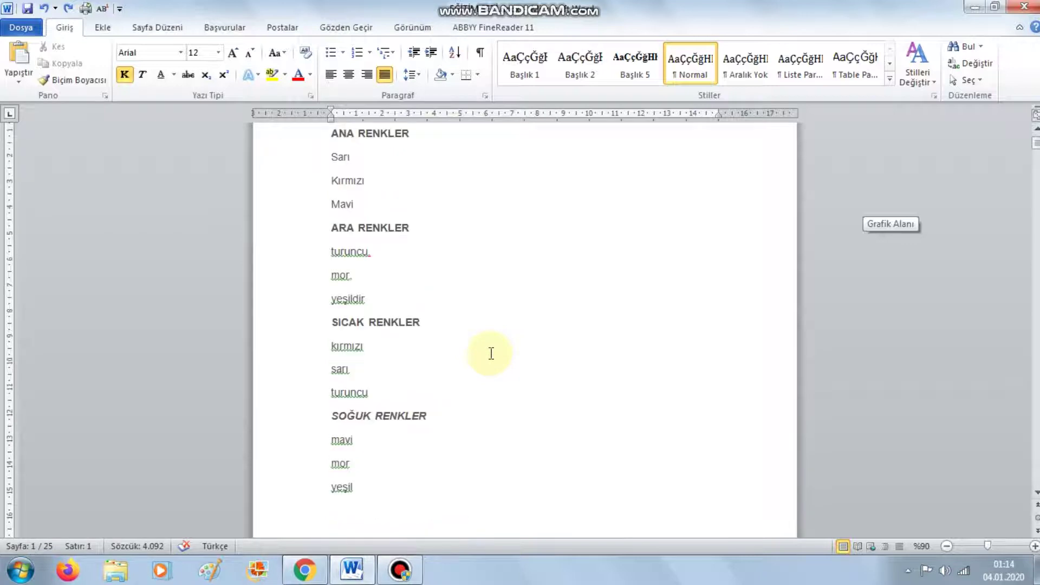
scroll(491, 353, "down", 3)
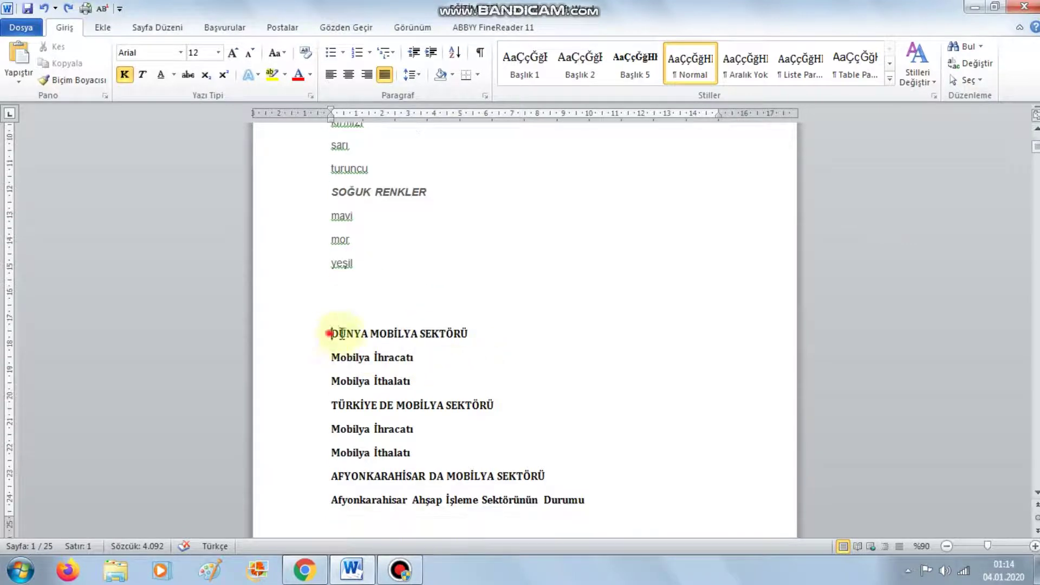
left_click_drag(331, 333, 592, 504)
scroll(515, 334, "up", 3)
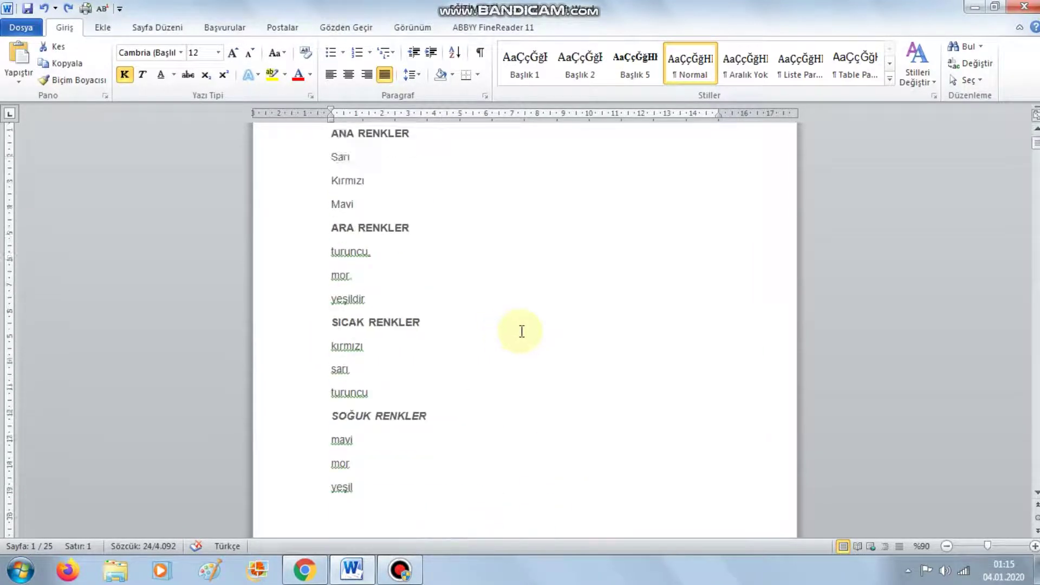
scroll(522, 331, "up", 2)
scroll(525, 330, "down", 1)
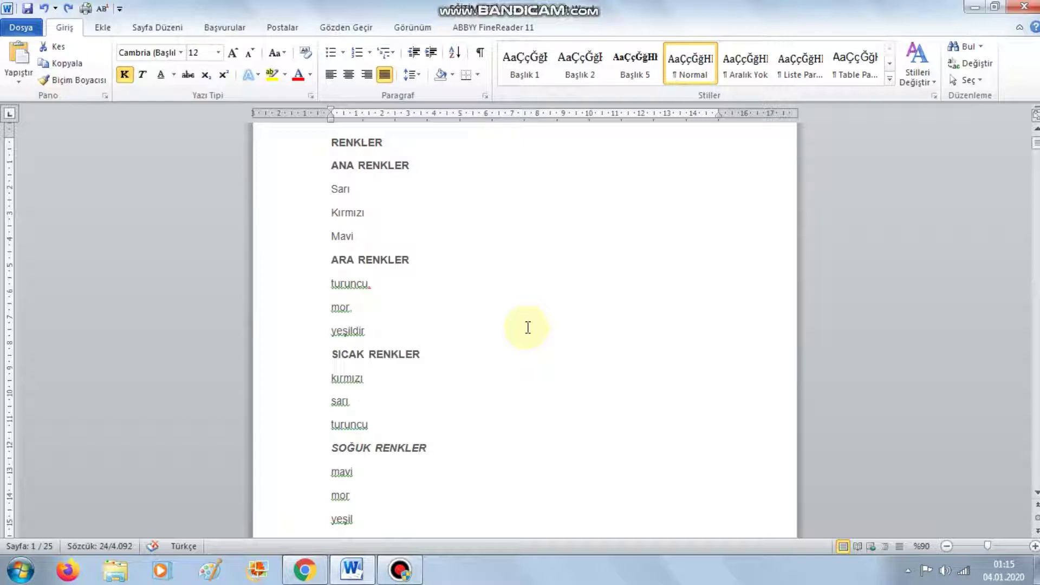
left_click(325, 142)
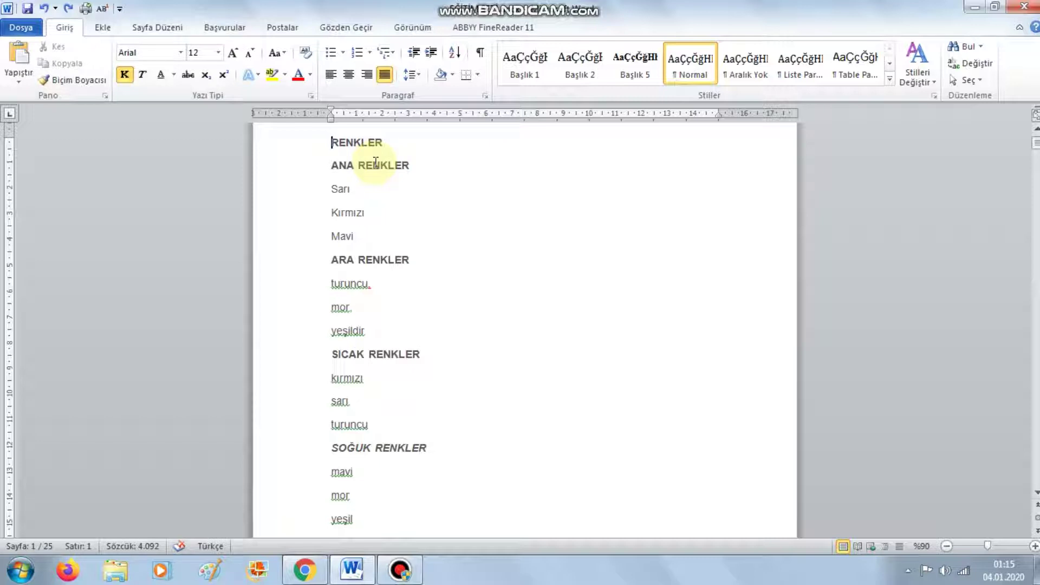
left_click(329, 190)
left_click_drag(329, 191, 363, 241)
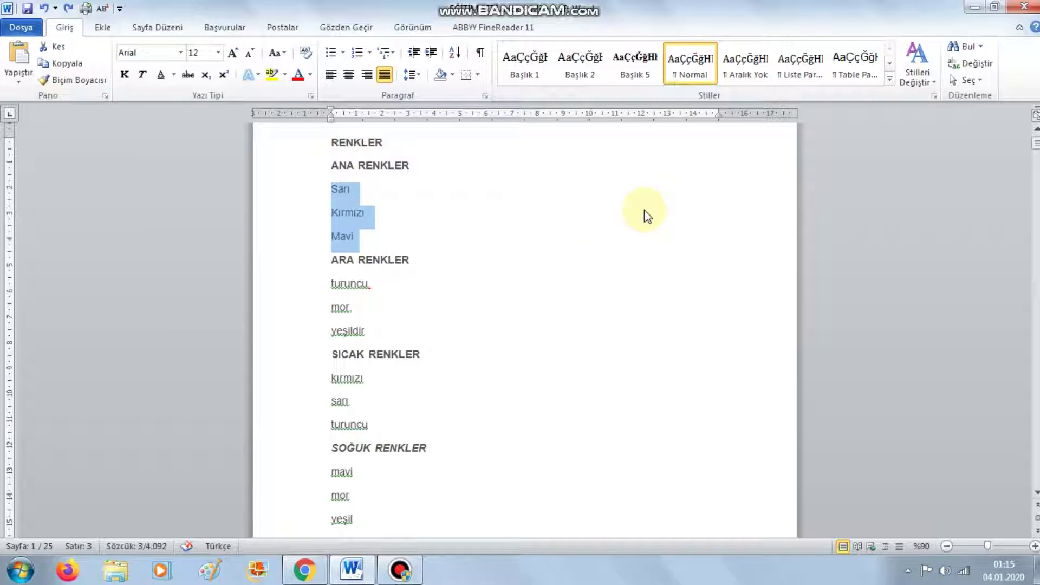
left_click(609, 267)
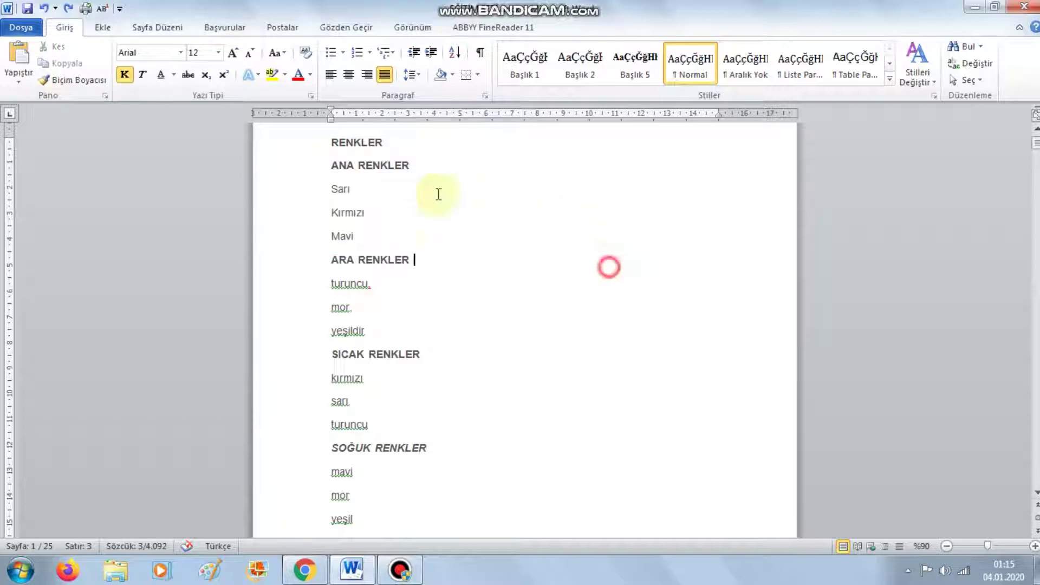
Apply a numbered multilevel list to the colour lines from RENKLER to yeşil
left_click_drag(326, 140, 427, 531)
scroll(471, 395, "down", 2)
scroll(446, 323, "up", 1)
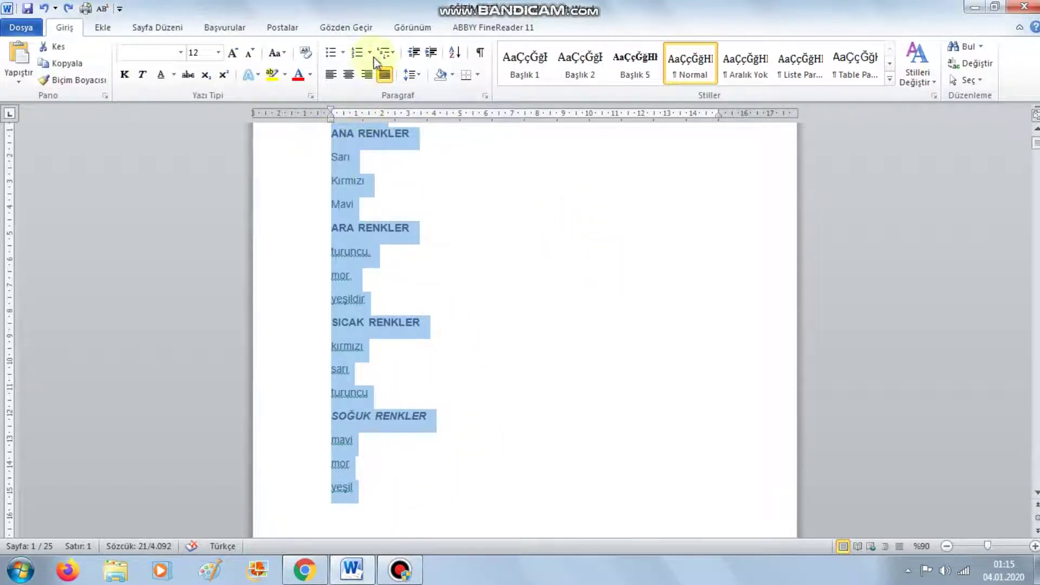
left_click(390, 56)
mouse_move(536, 196)
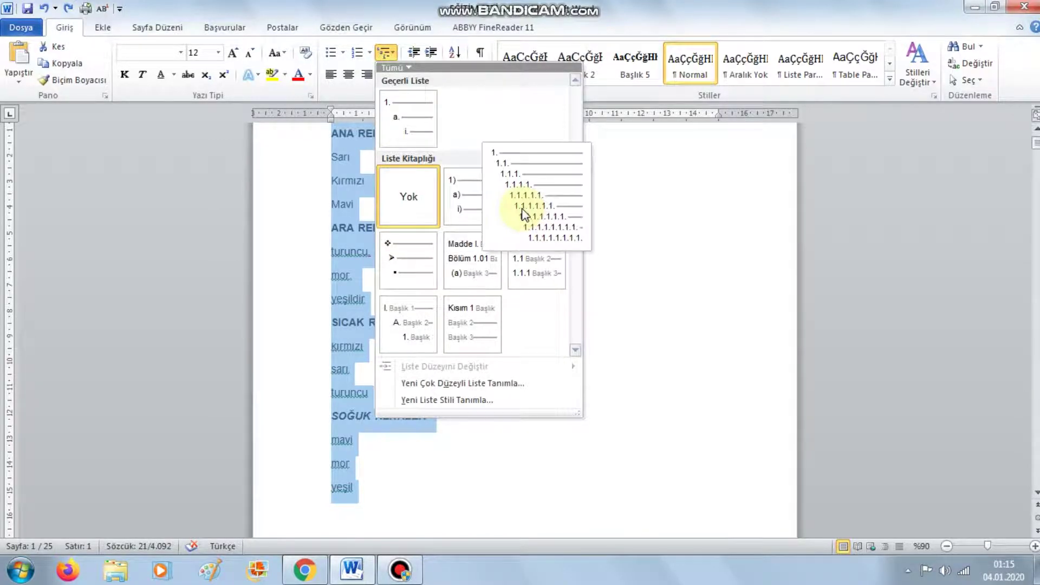
left_click(521, 207)
Give all seventeen list items 1.5 line spacing
scroll(650, 340, "up", 2)
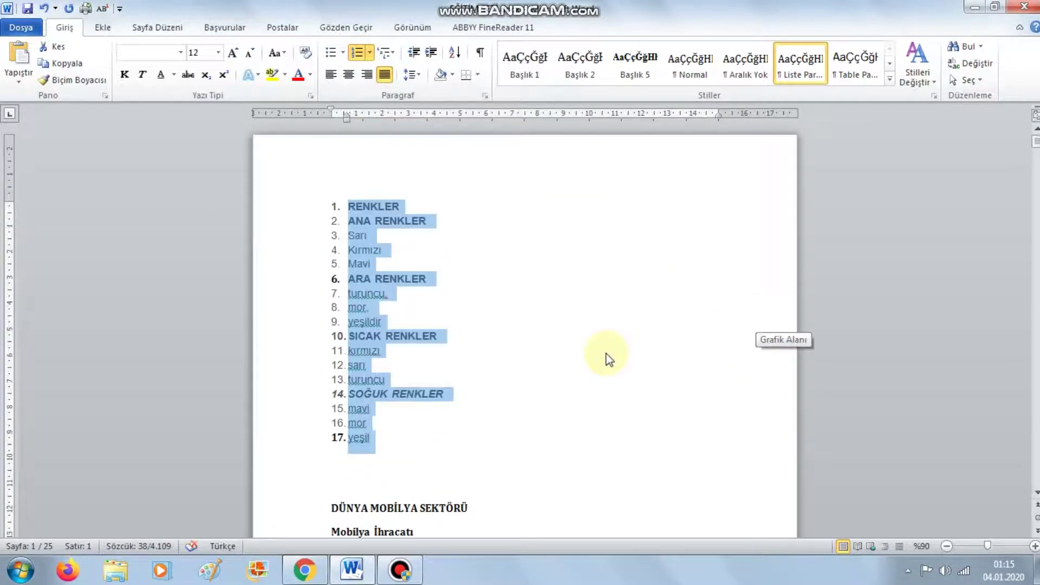
left_click(461, 435)
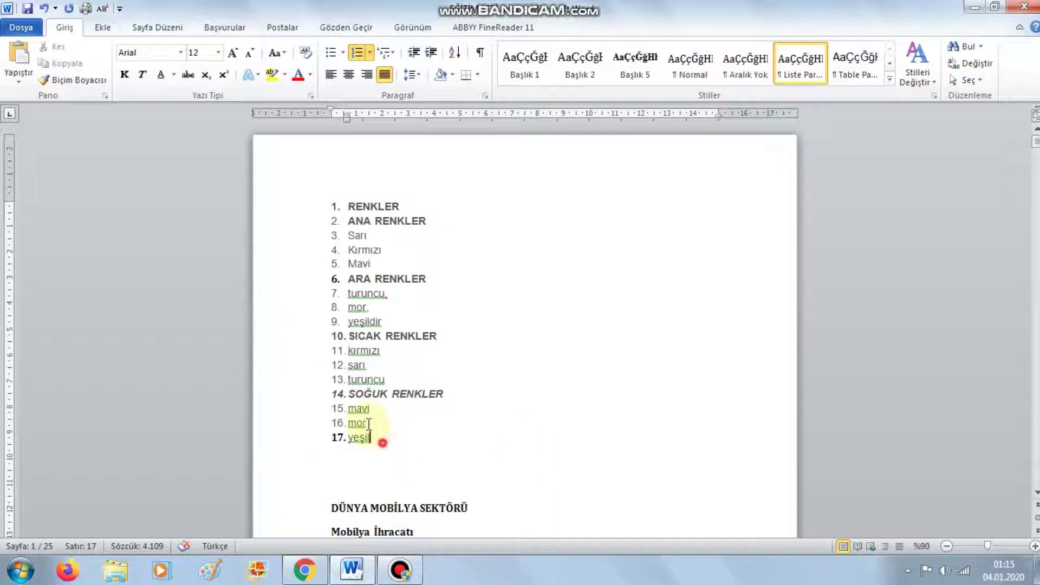
left_click_drag(374, 438, 299, 217)
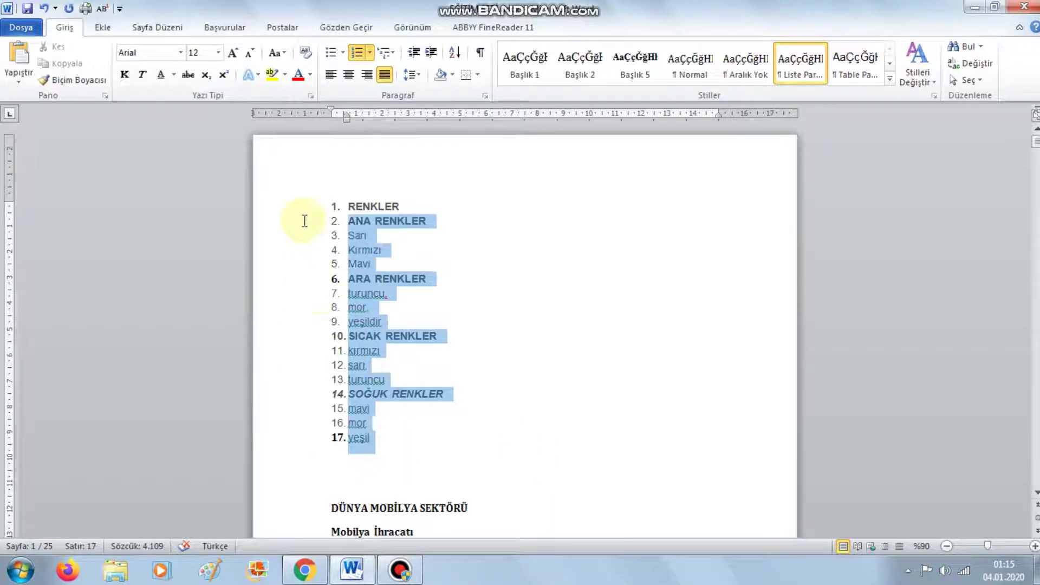
left_click(412, 75)
left_click(432, 135)
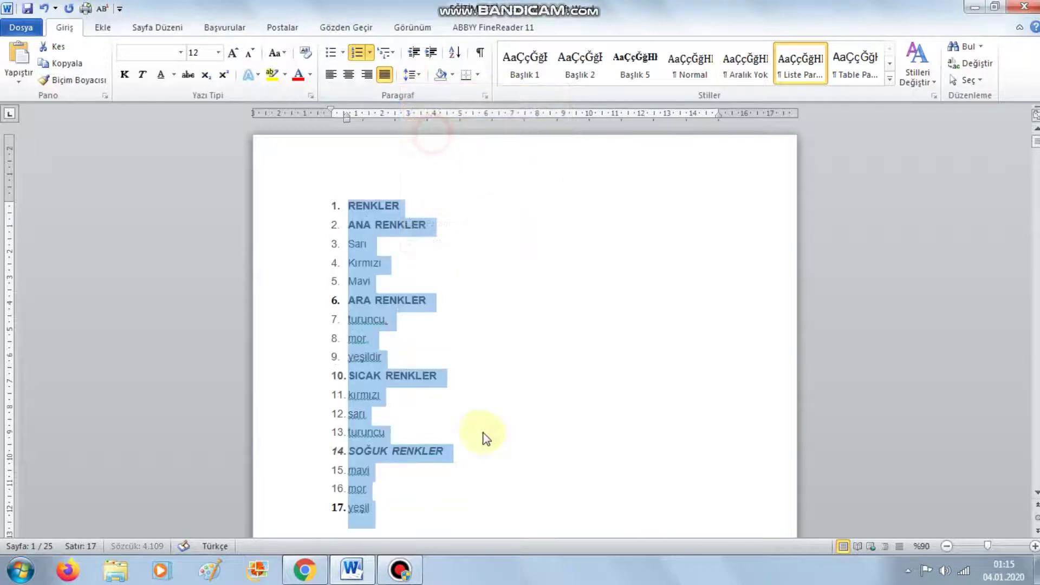
left_click(476, 474)
left_click(348, 228)
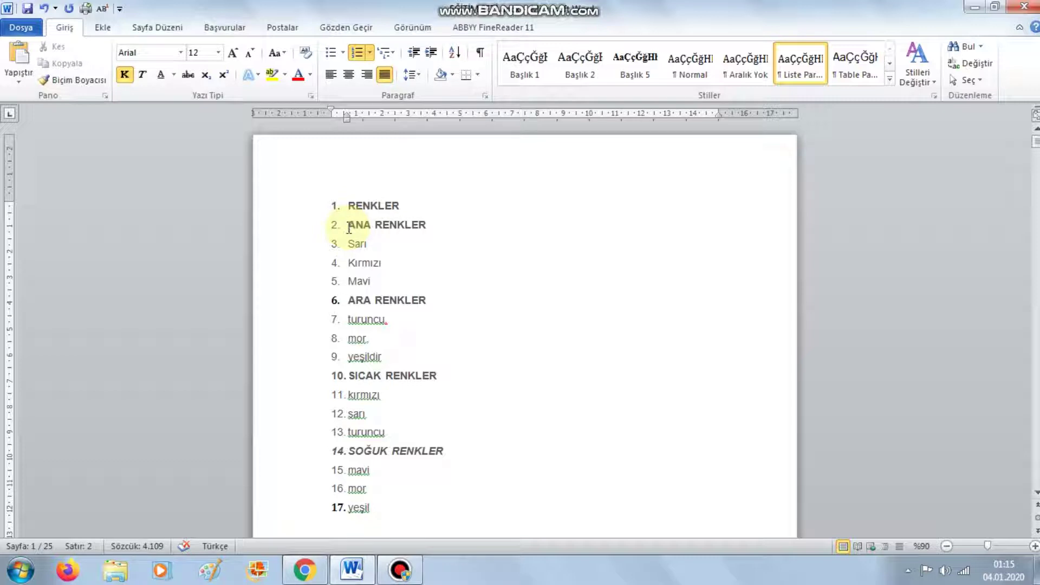
Demote ANA RENKLER to 1.1 and nest Sarı and Kırmızı beneath it as 1.1.1 and 1.1.2
key("Tab")
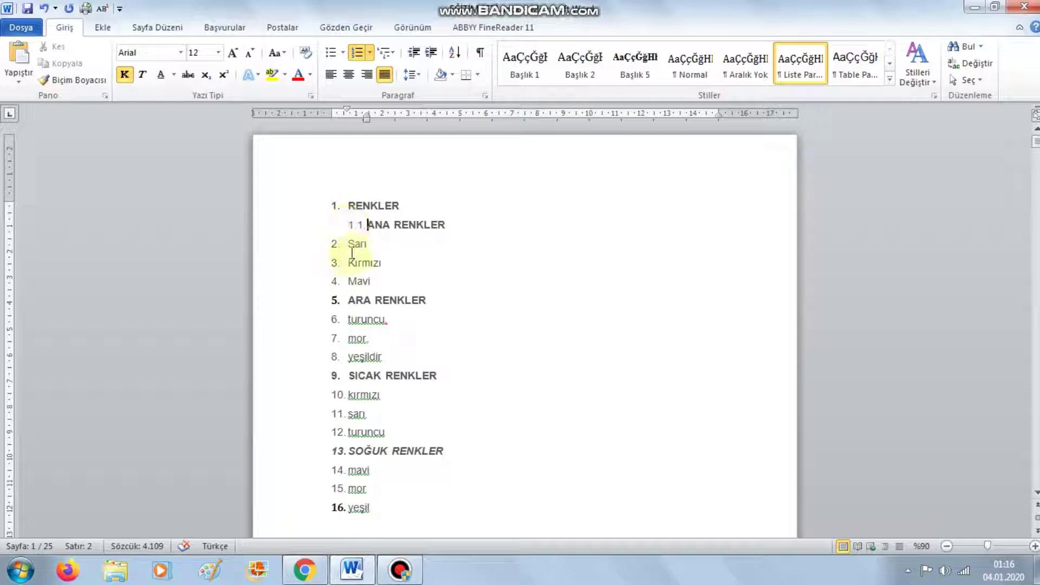
left_click(347, 245)
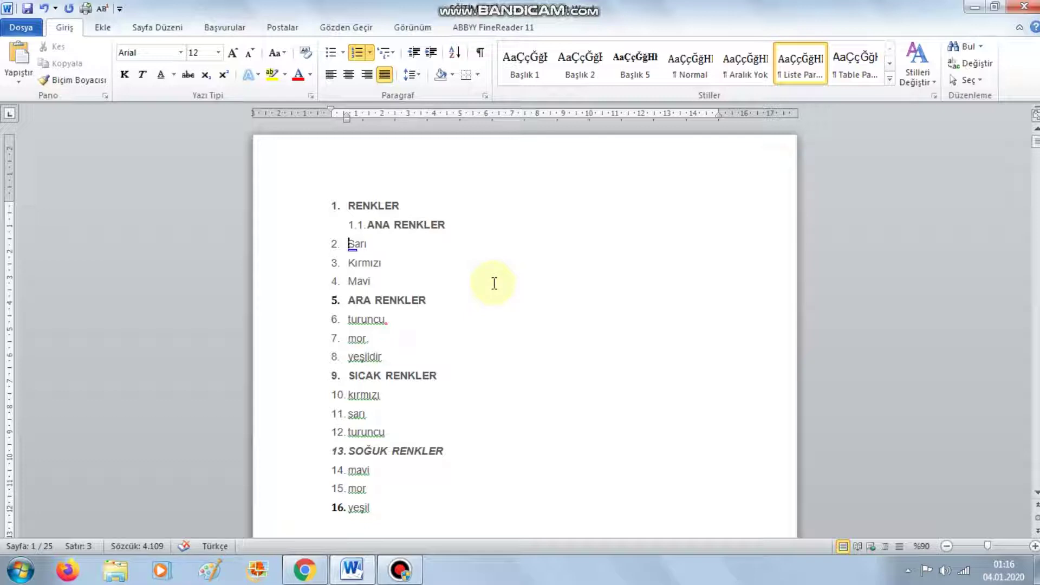
key("Tab")
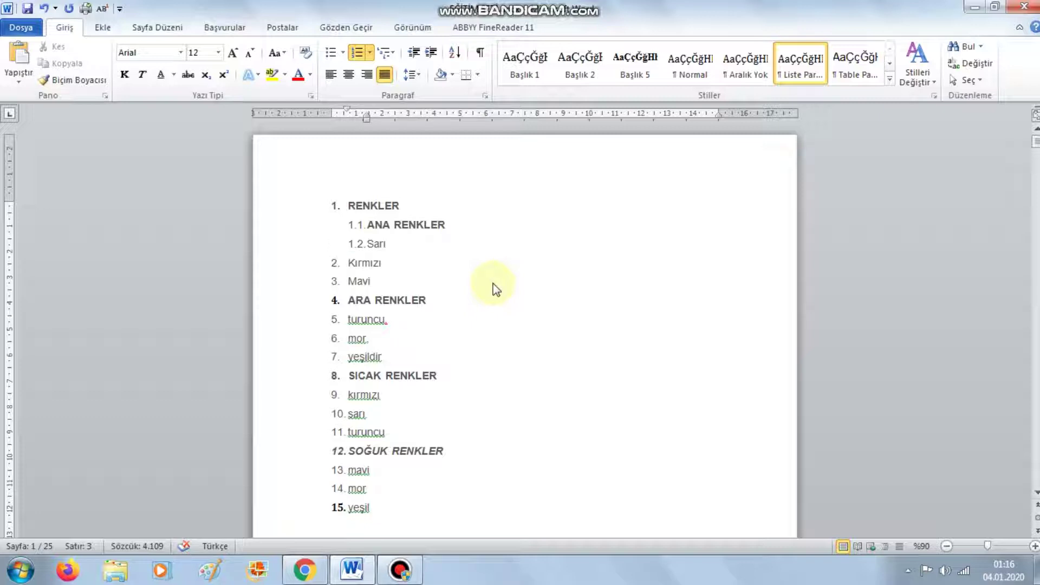
key("Tab")
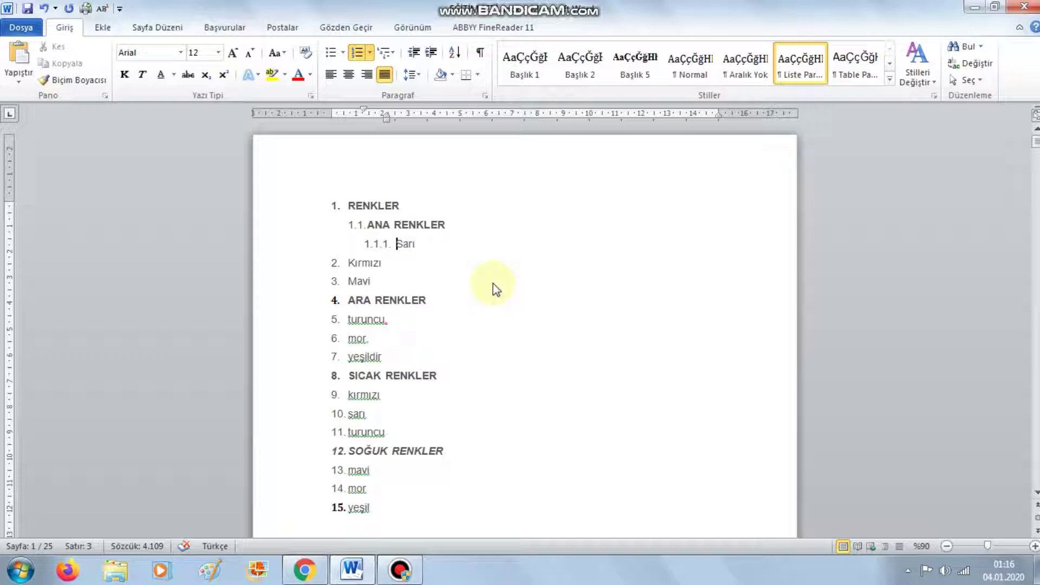
left_click(346, 266)
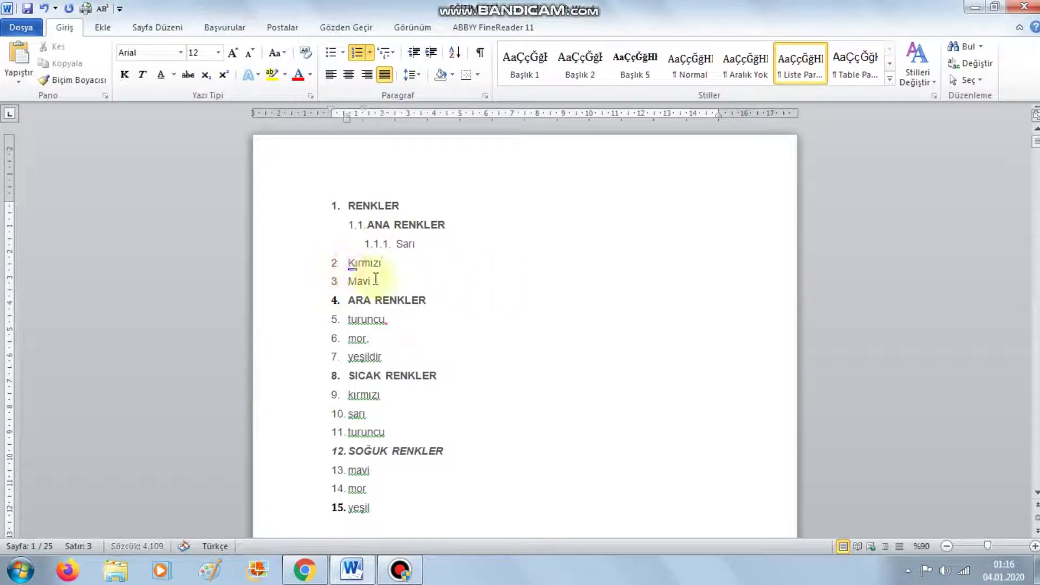
key("Tab")
key("Tab")
left_click(347, 281)
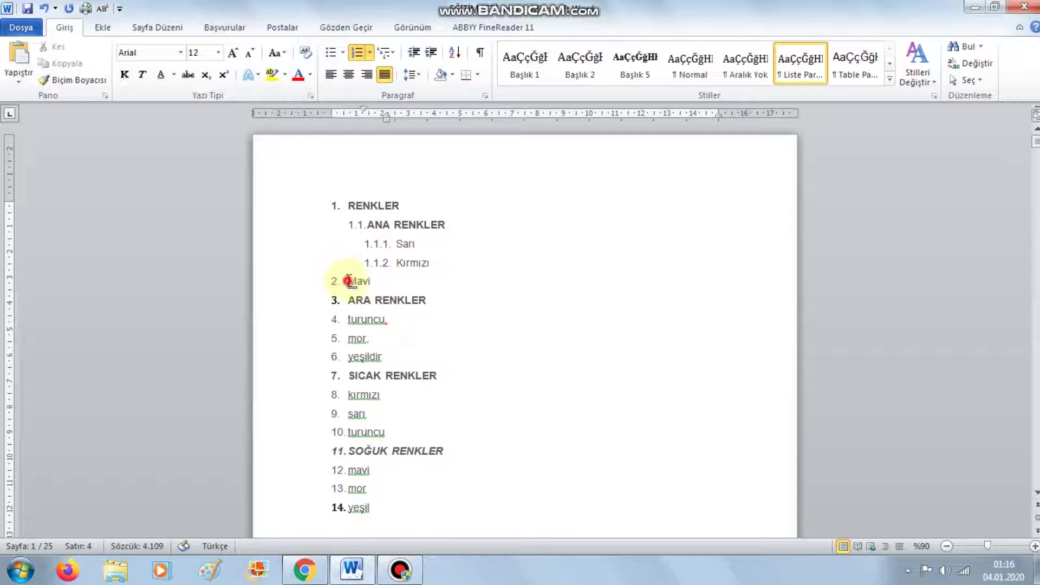
key("Tab")
key("Tab")
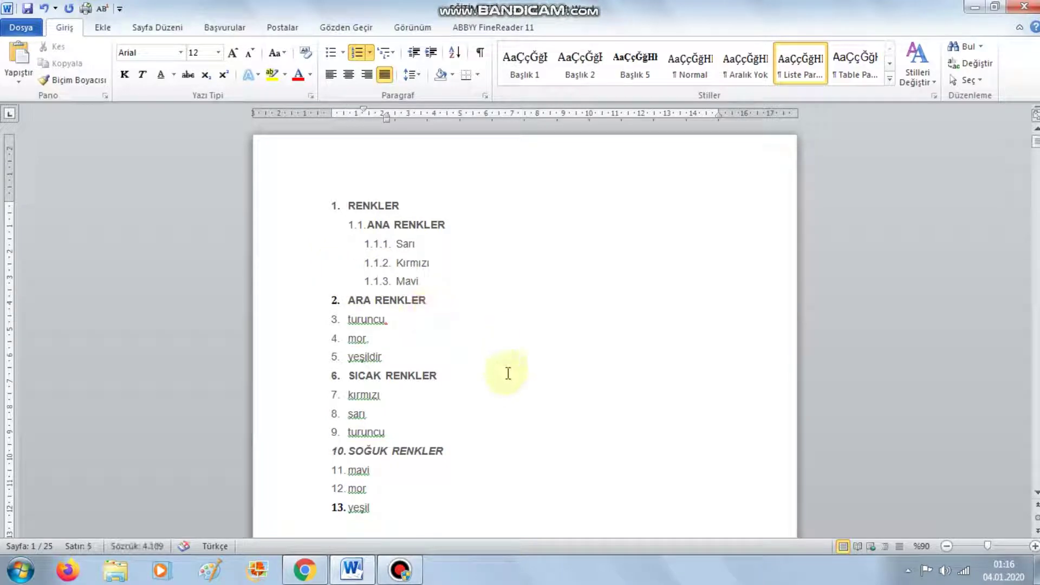
Demote ARA RENKLER to 1.2 and make the 1.1 list number not bold
left_click(348, 324)
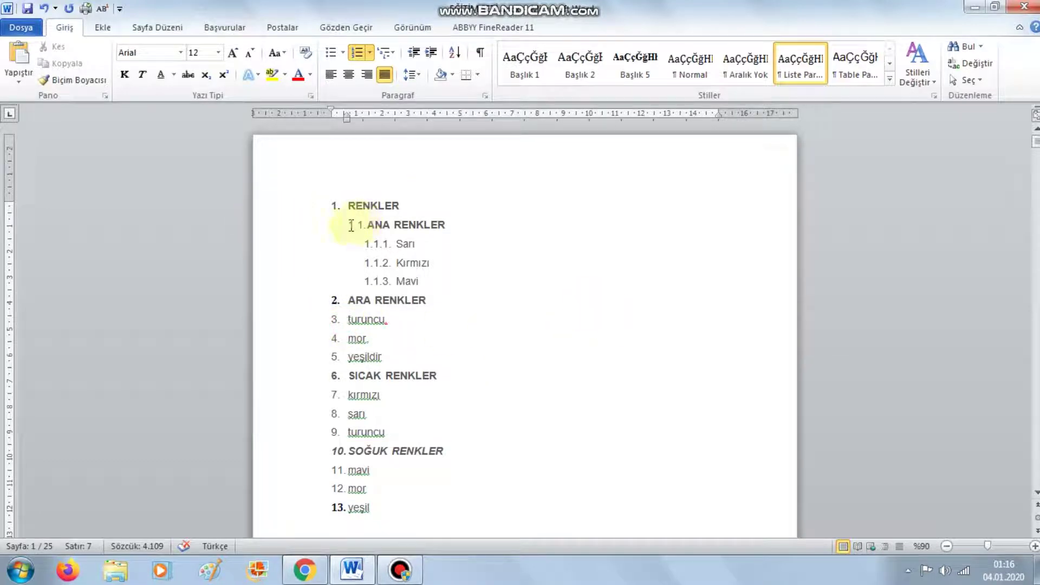
left_click_drag(353, 225, 359, 225)
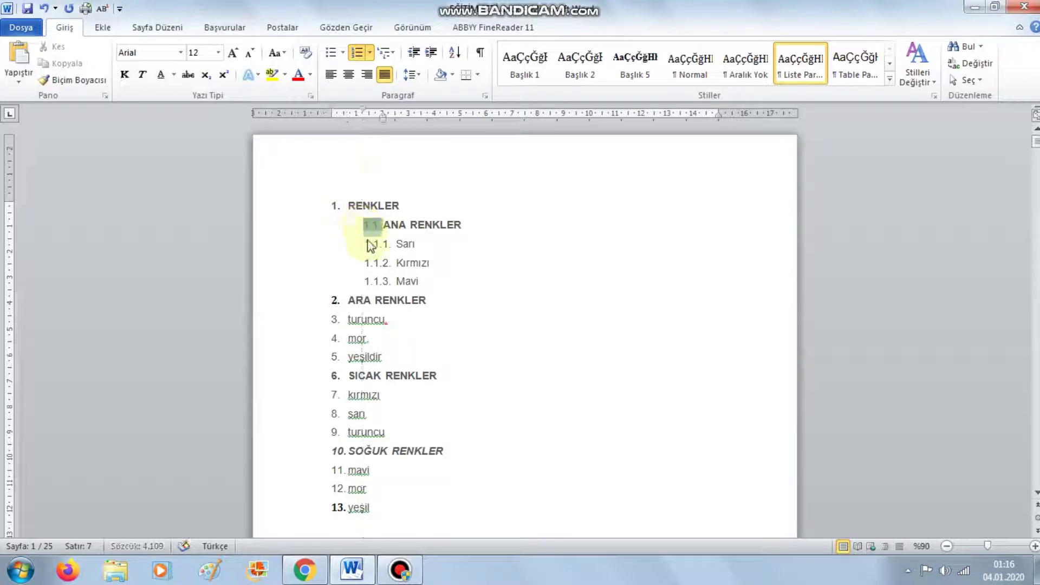
left_click(350, 301)
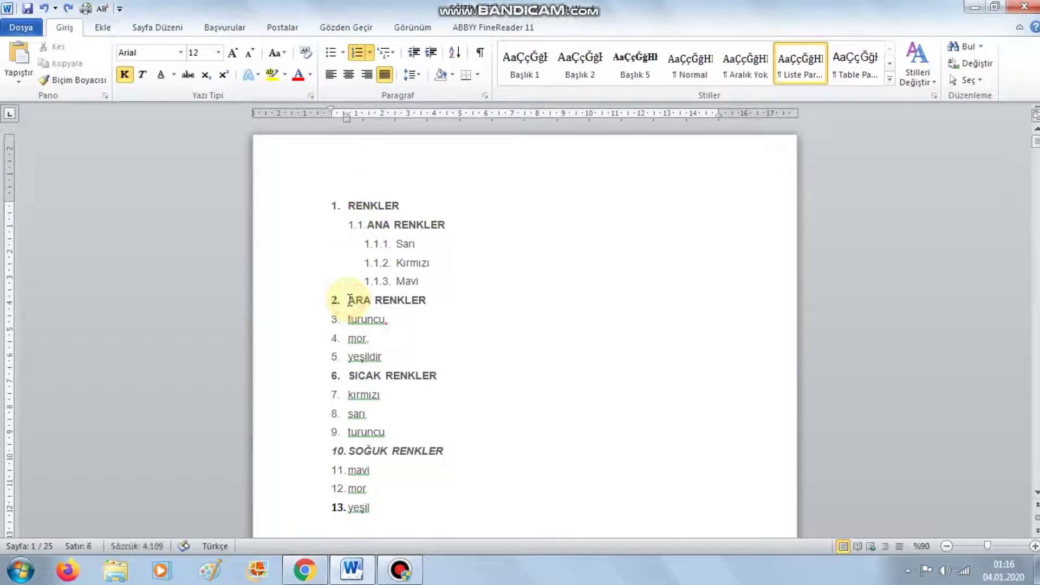
key("Tab")
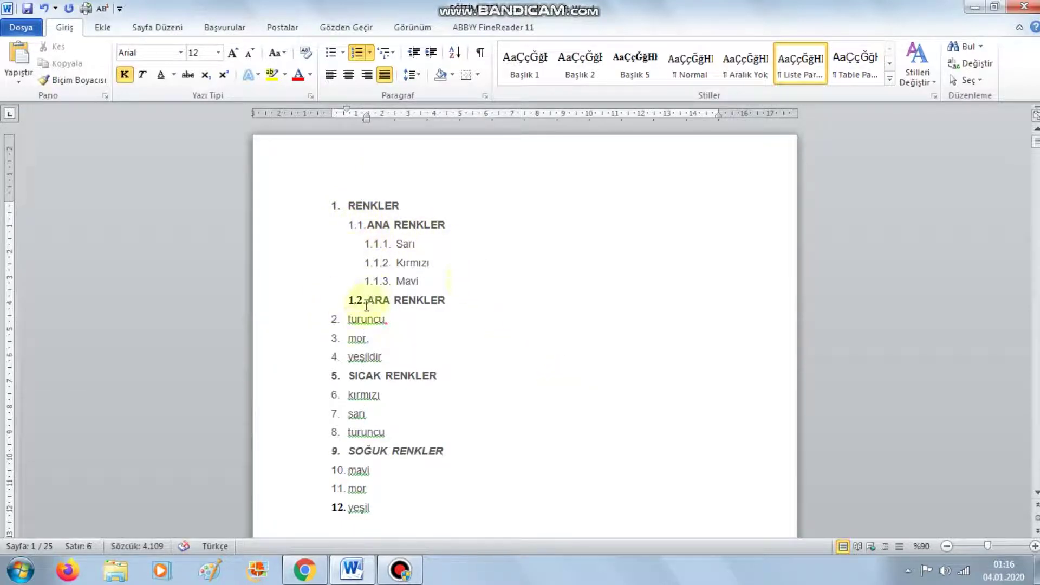
left_click(359, 226)
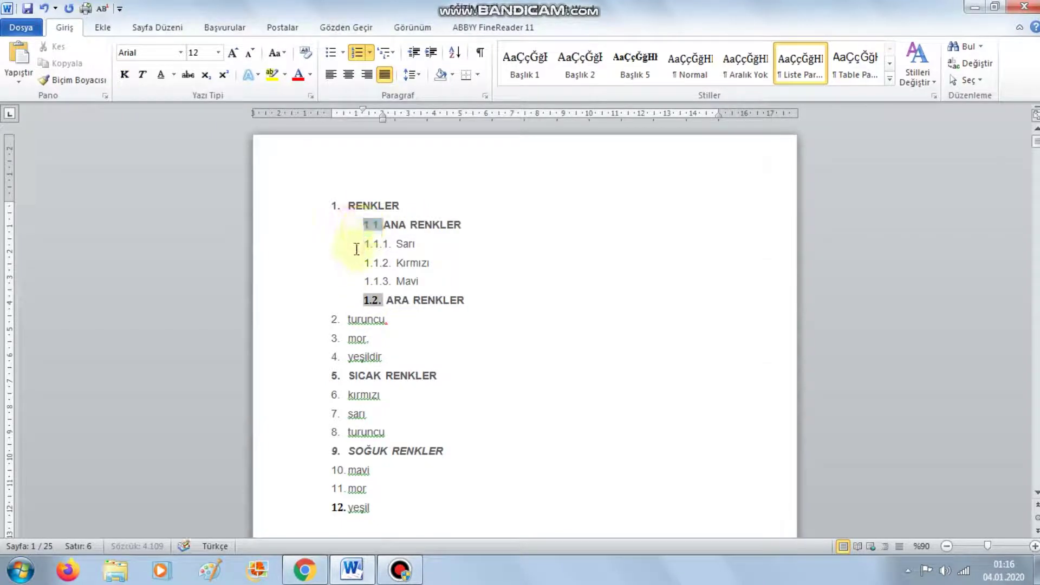
key("ctrl+k")
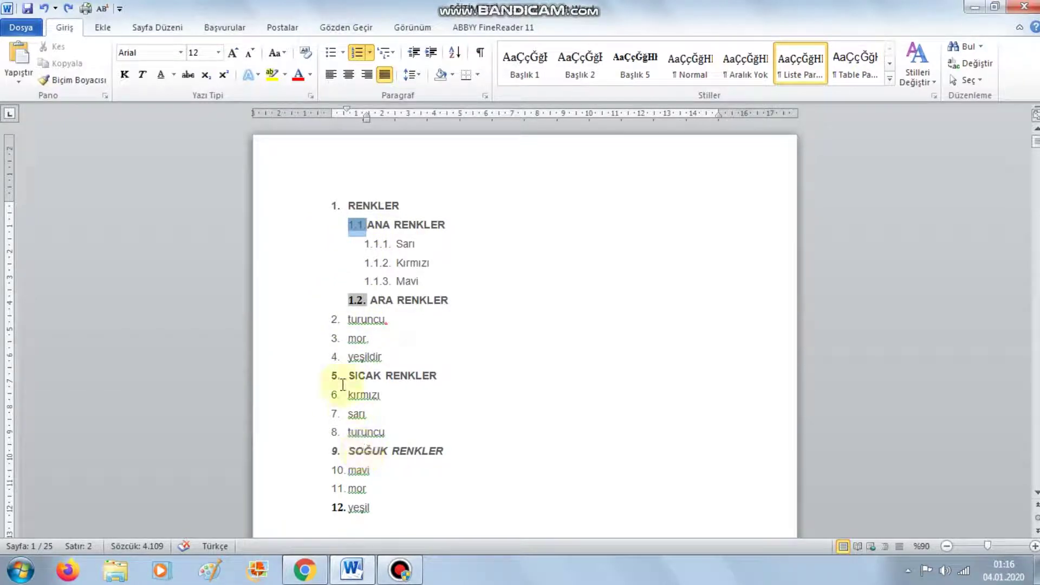
Nest turuncu, mor and yeşildir under ARA RENKLER as items 1.2.1–1.2.3
left_click(349, 325)
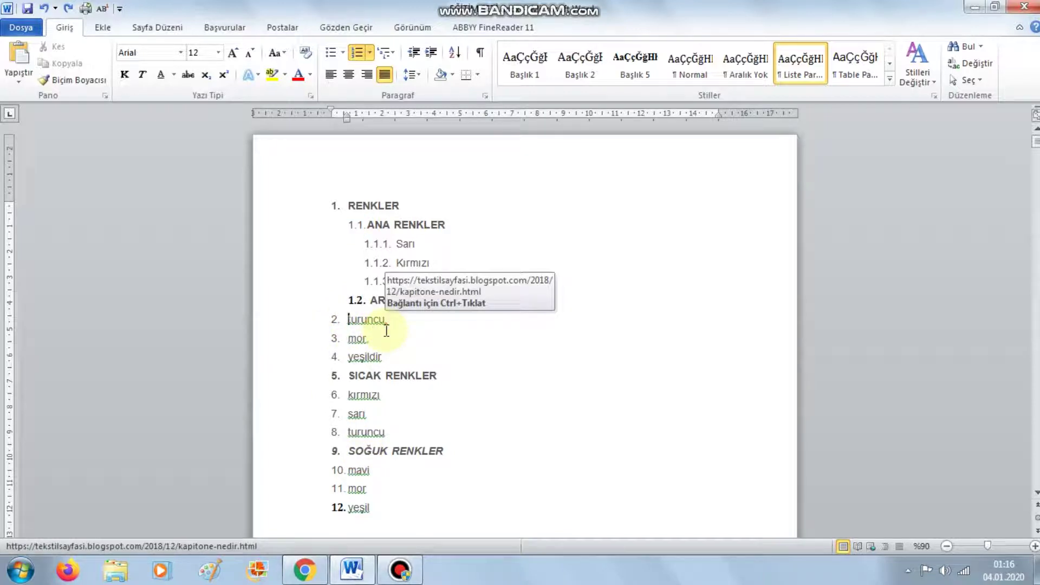
key("Tab")
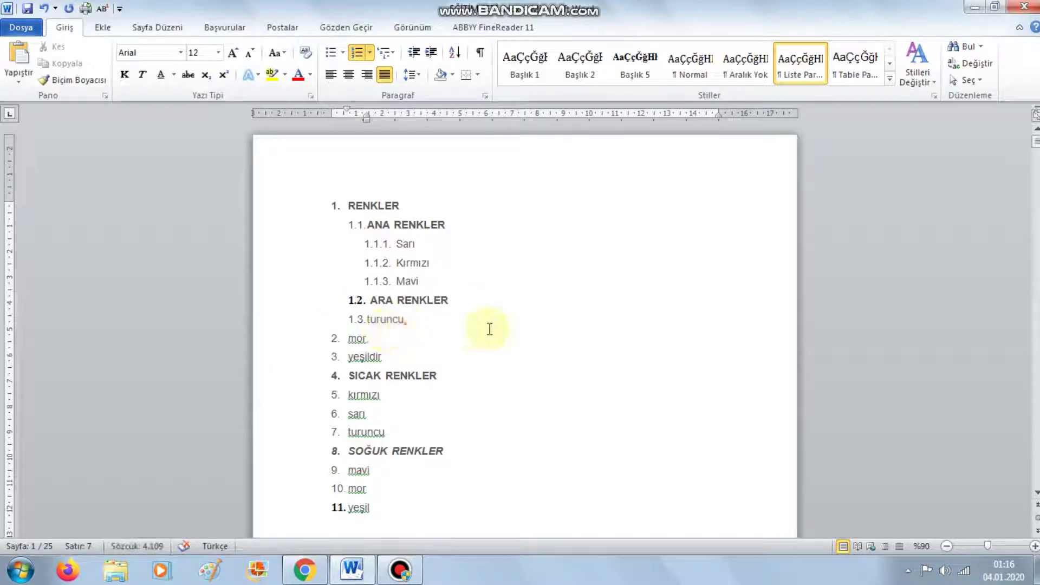
key("Tab")
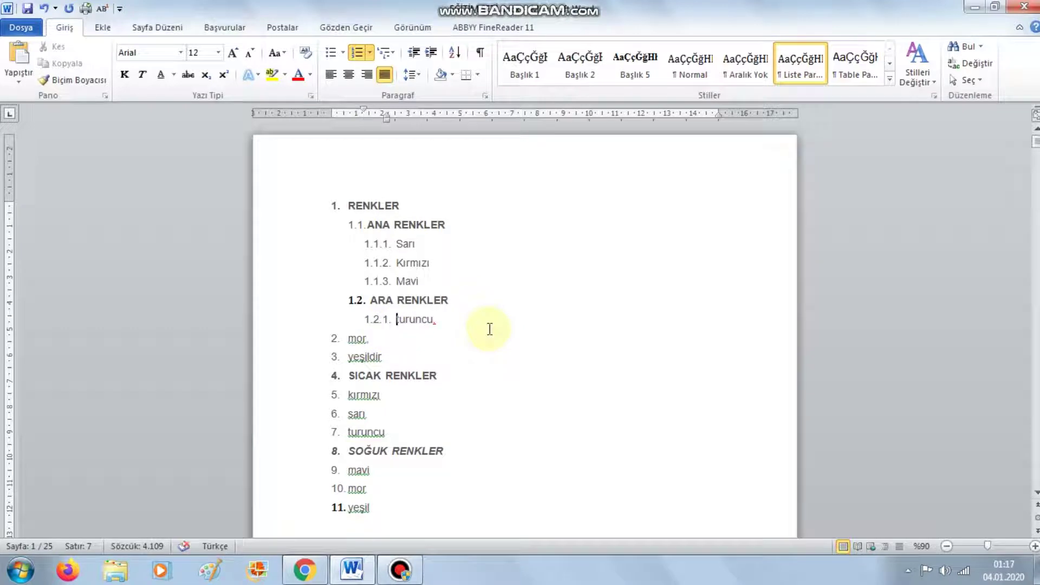
left_click(338, 338)
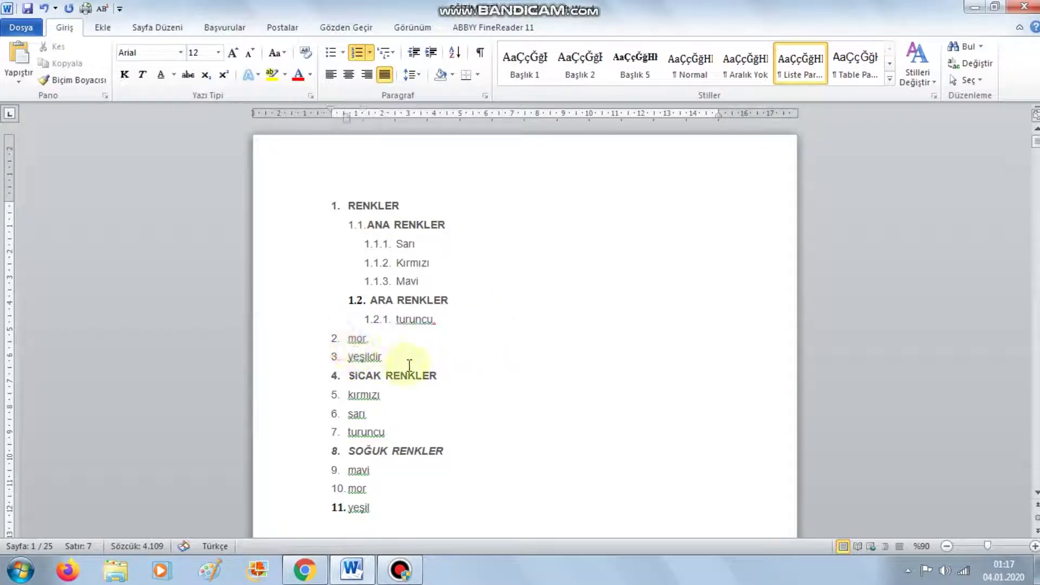
key("Tab")
left_click(350, 358)
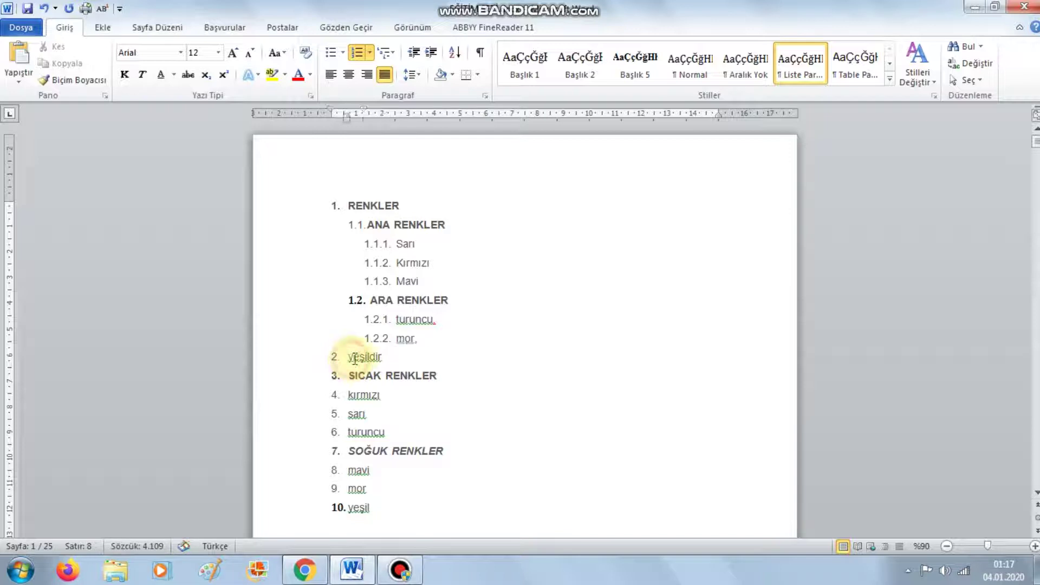
key("Tab")
key("Tab")
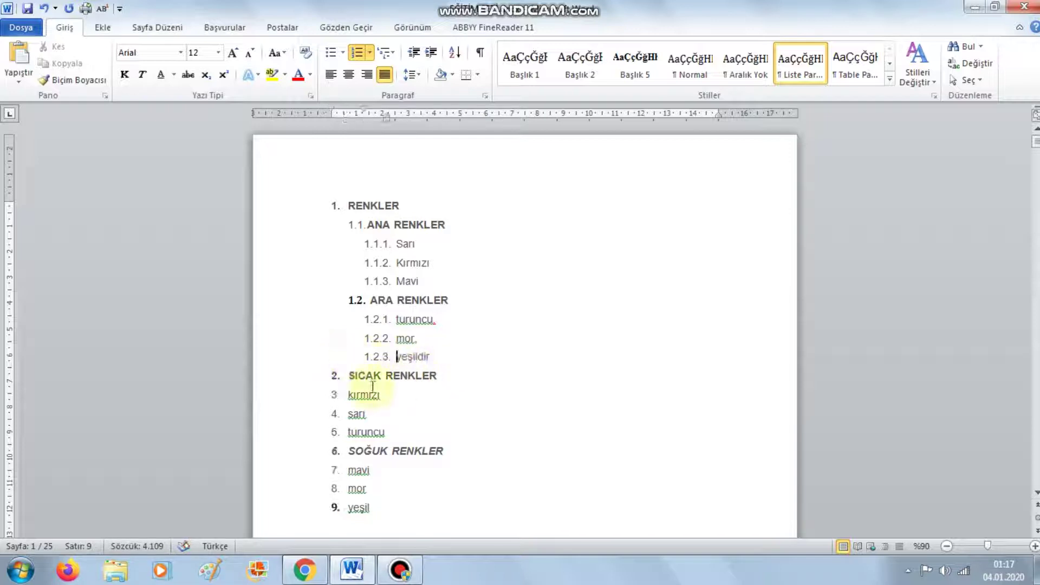
left_click(348, 394)
Nest kırmızı, sarı, turuncu as 2.1.1–2.1.3 and mavi, mor, yeşil as 3.1.1–3.1.3
key("Tab")
key("Tab")
left_click(348, 414)
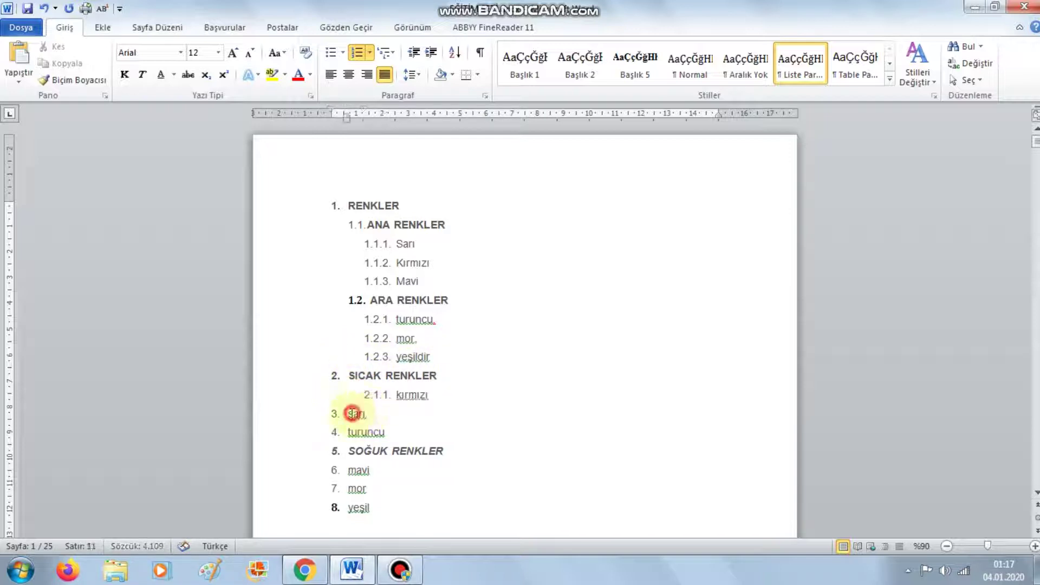
key("Tab")
key("Tab")
left_click(349, 431)
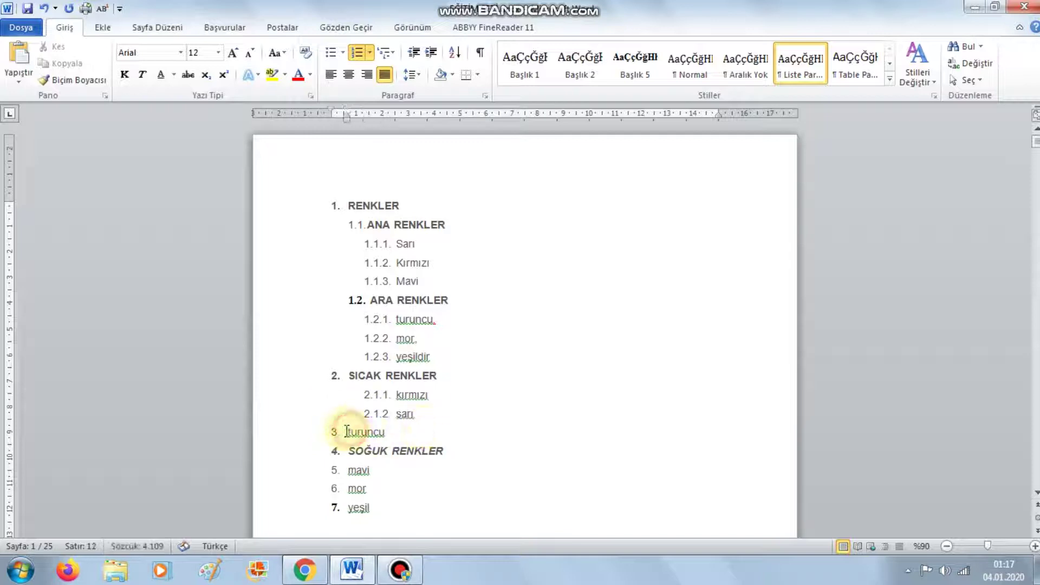
key("Tab")
key("Tab")
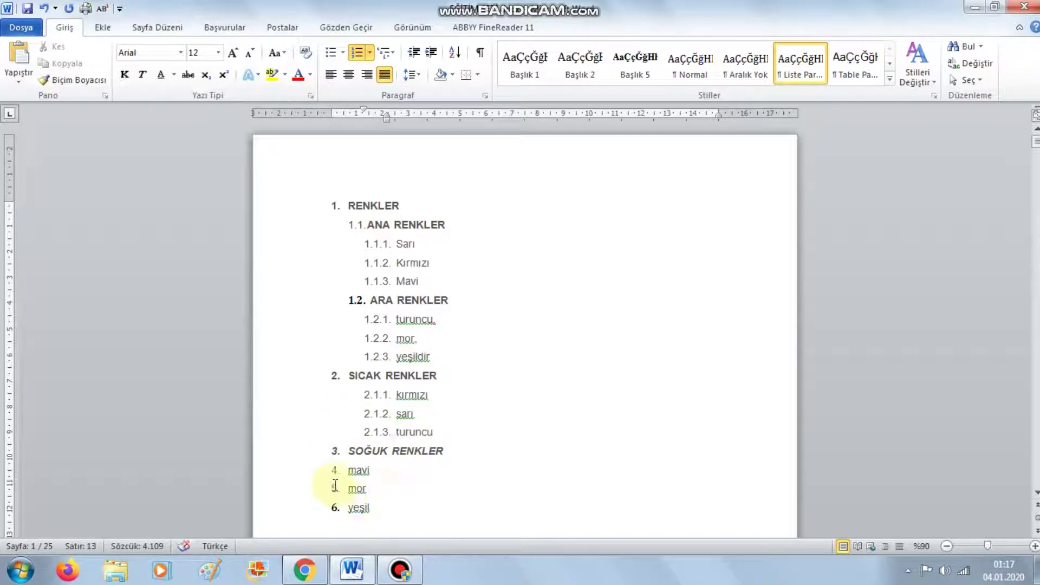
left_click(348, 470)
key("Tab")
key("Tab")
left_click(348, 488)
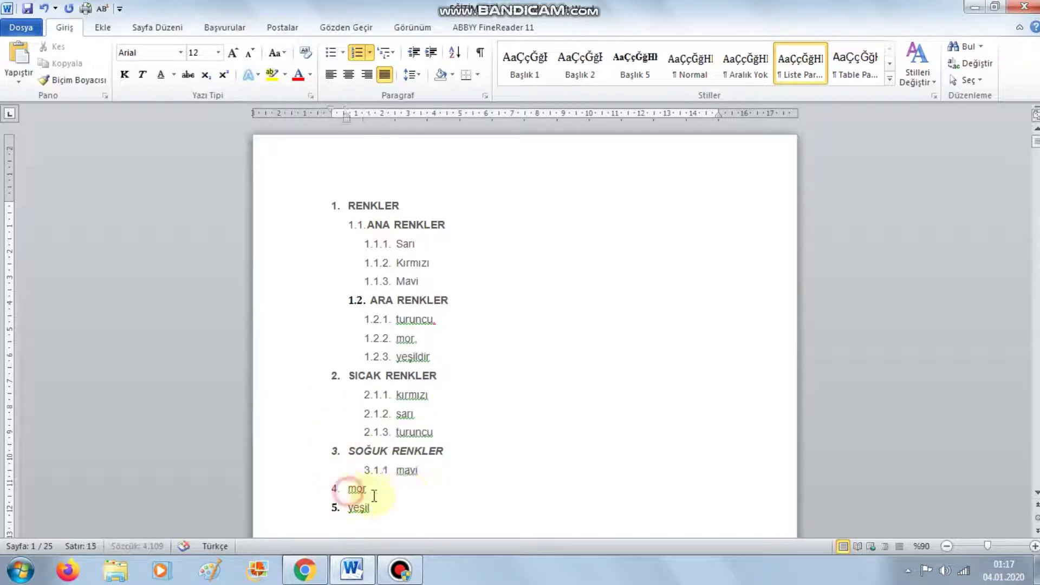
key("Tab")
key("Tab")
left_click(348, 508)
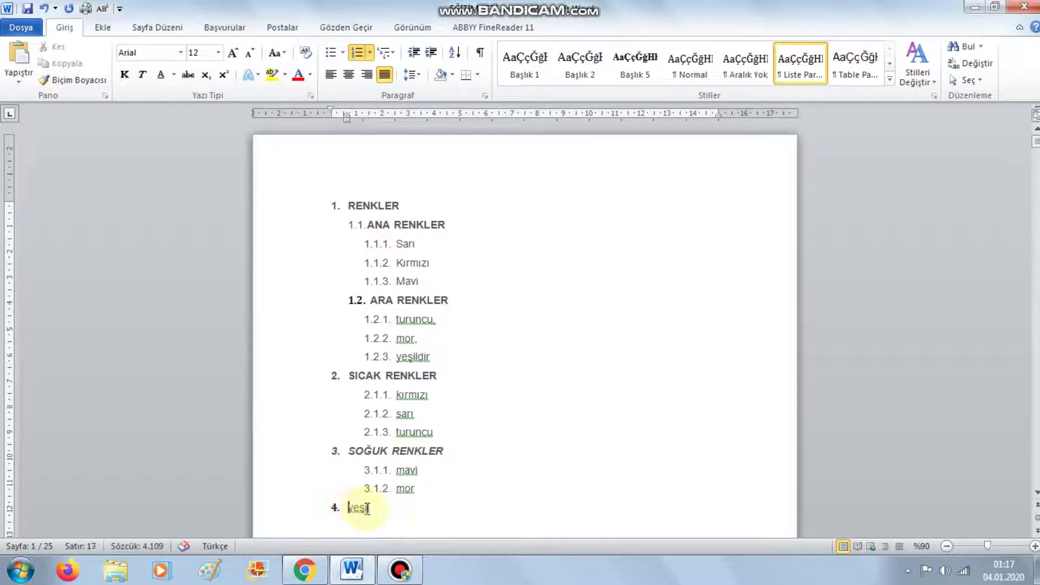
key("Tab")
key("Tab")
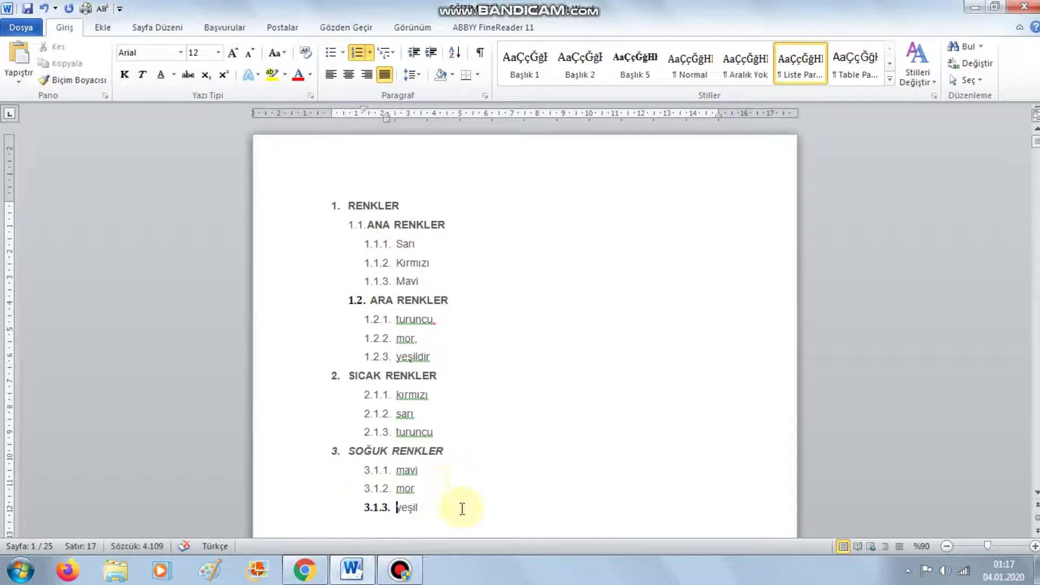
left_click(442, 508)
left_click_drag(441, 508, 335, 204)
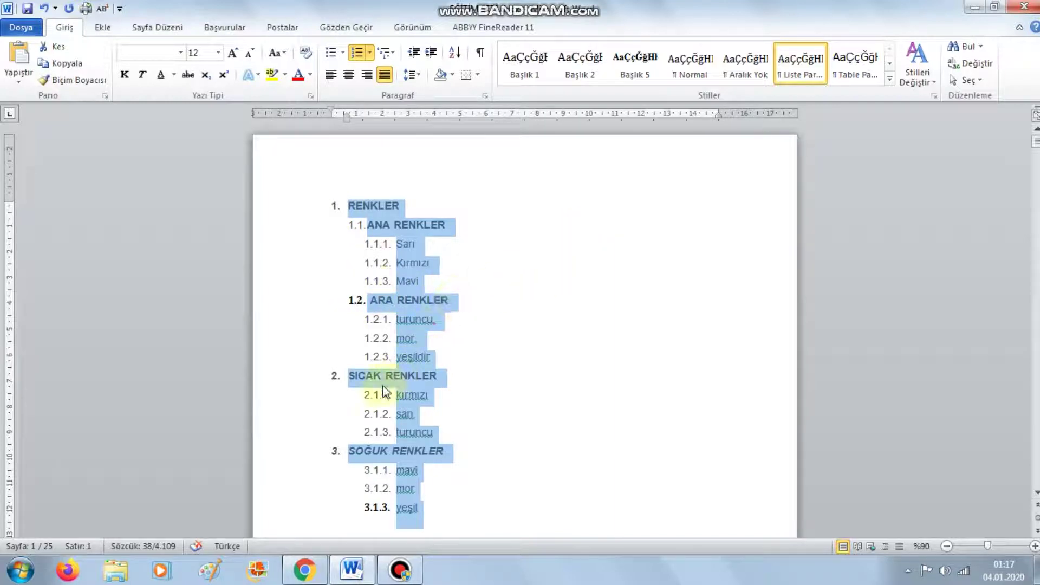
Demote SICAK RENKLER to 1.3 and SOĞUK RENKLER to 1.4, renumbering their colours 1.3.1–1.4.3
left_click(345, 379)
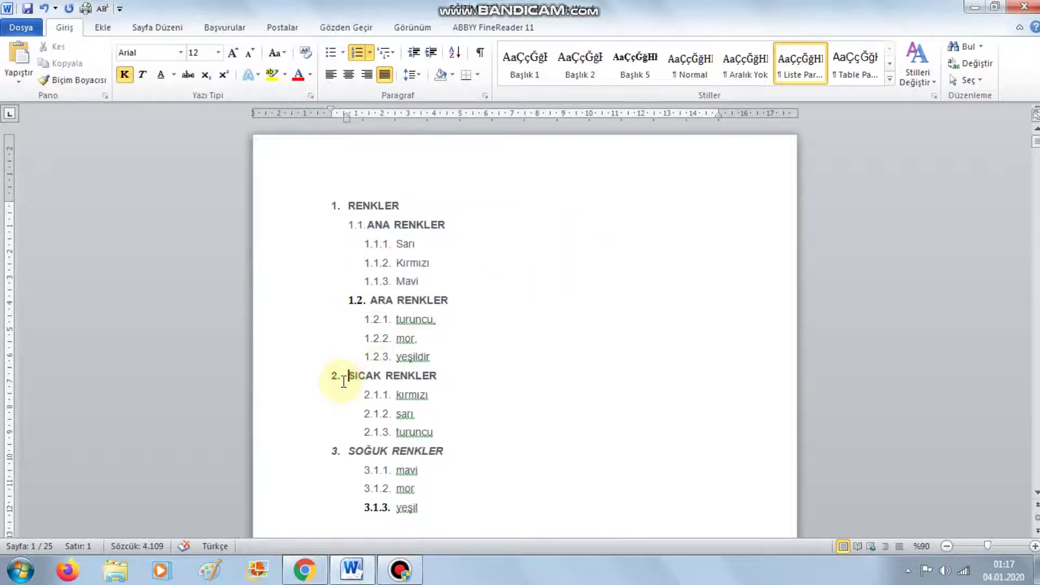
key("Tab")
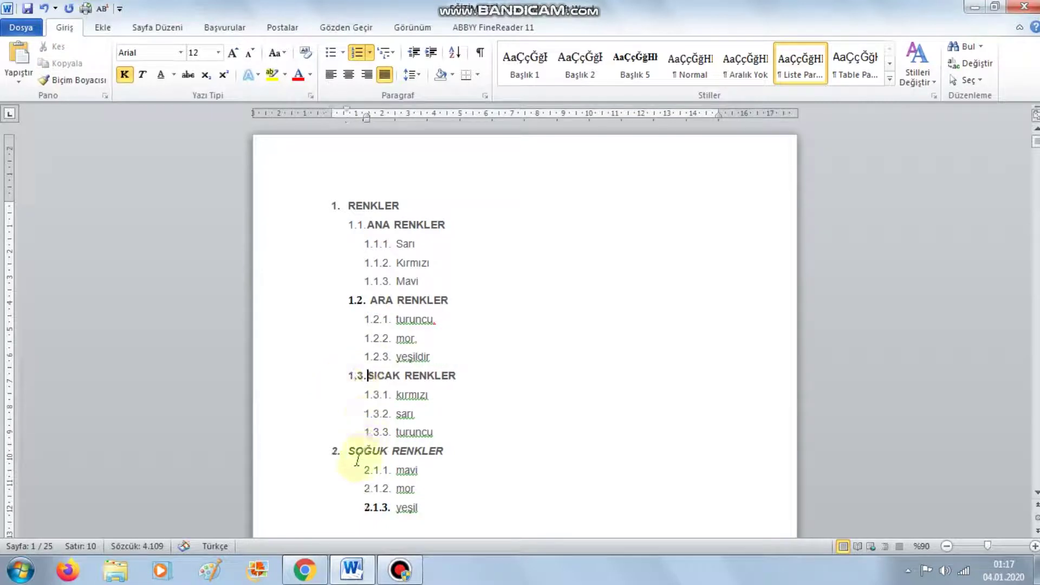
left_click(346, 451)
key("Tab")
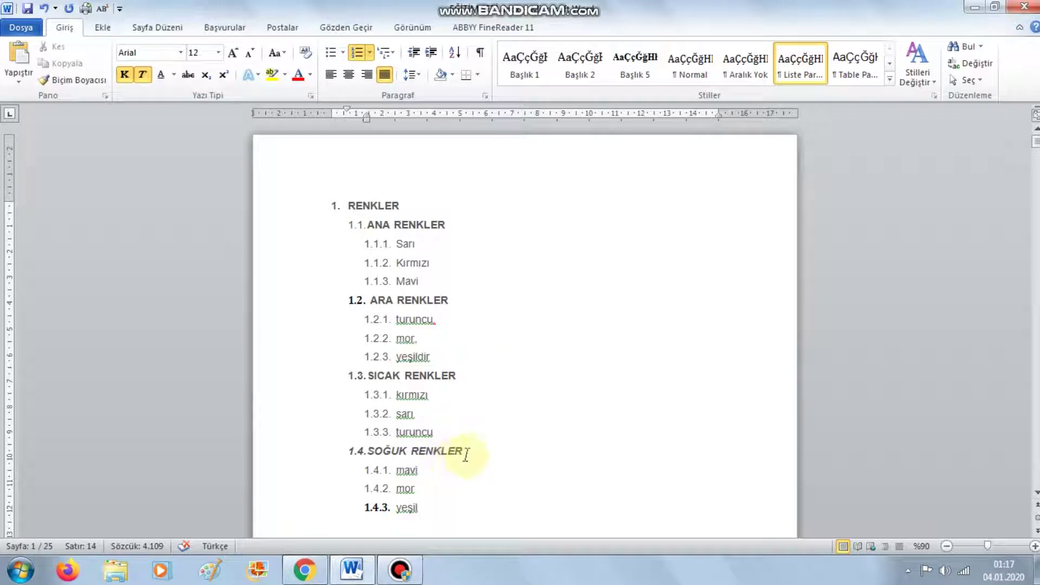
left_click_drag(467, 451, 368, 451)
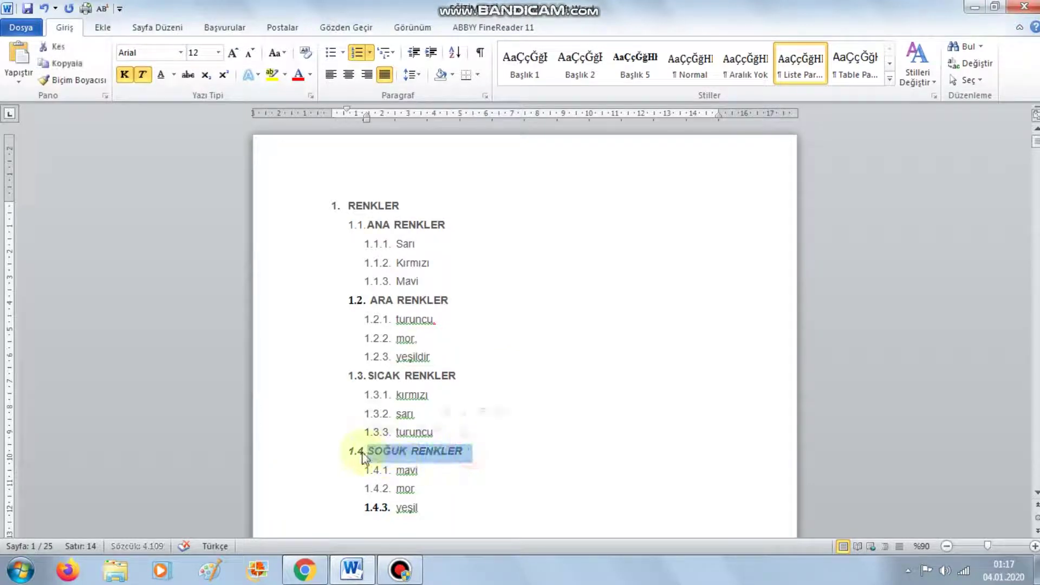
left_click_drag(420, 508, 349, 471)
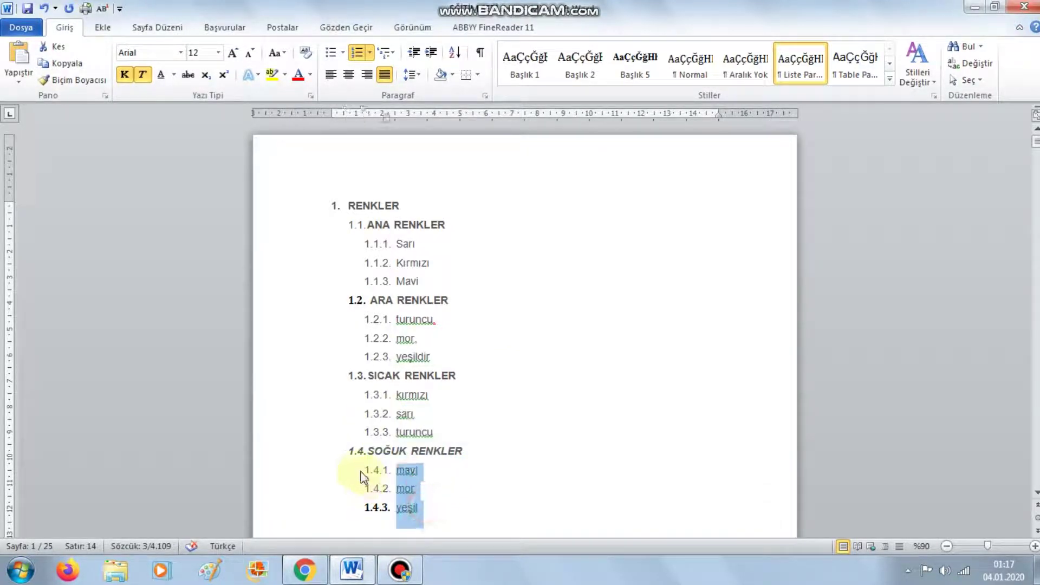
left_click(587, 276)
scroll(574, 287, "down", 1)
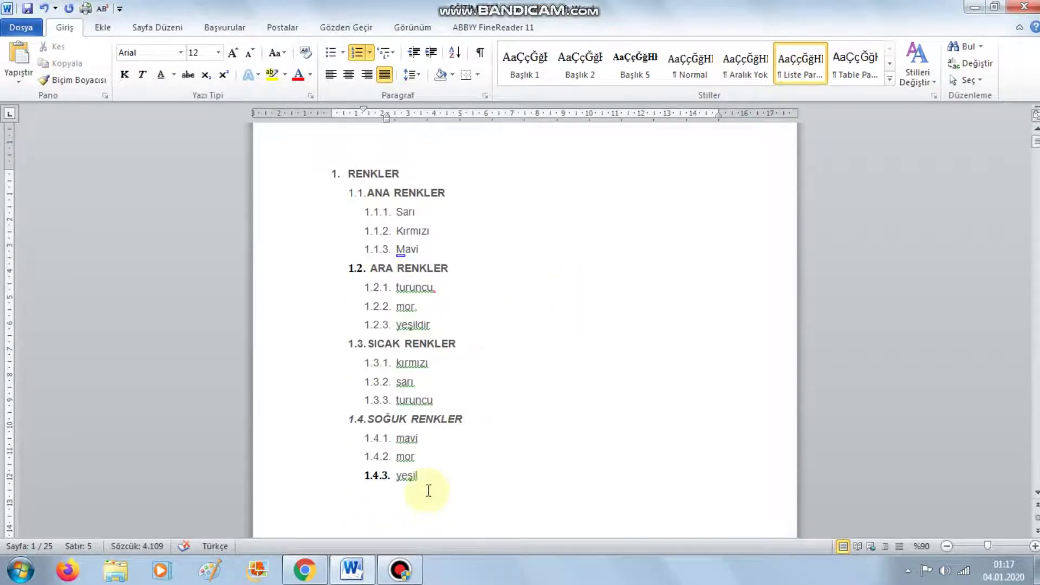
Undo four list-level changes so Mavi through yeşil become flat items 2–14
key("ctrl+z")
key("ctrl+z")
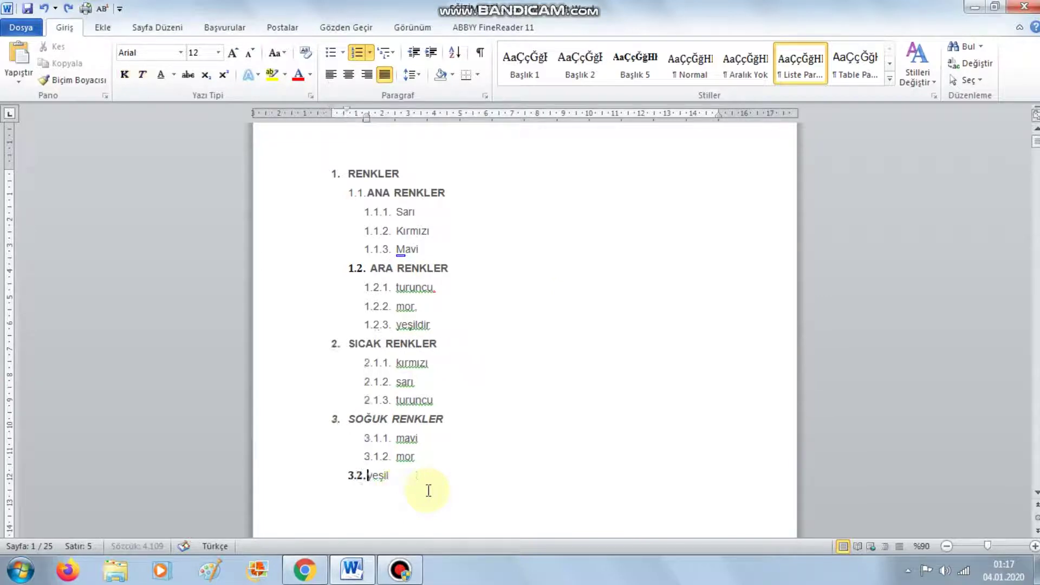
key("ctrl+z")
key("ctrl+z")
key("ctrl+z")
key("ctrl+z")
key("ctrl+z")
key("ctrl+z")
key("ctrl+z")
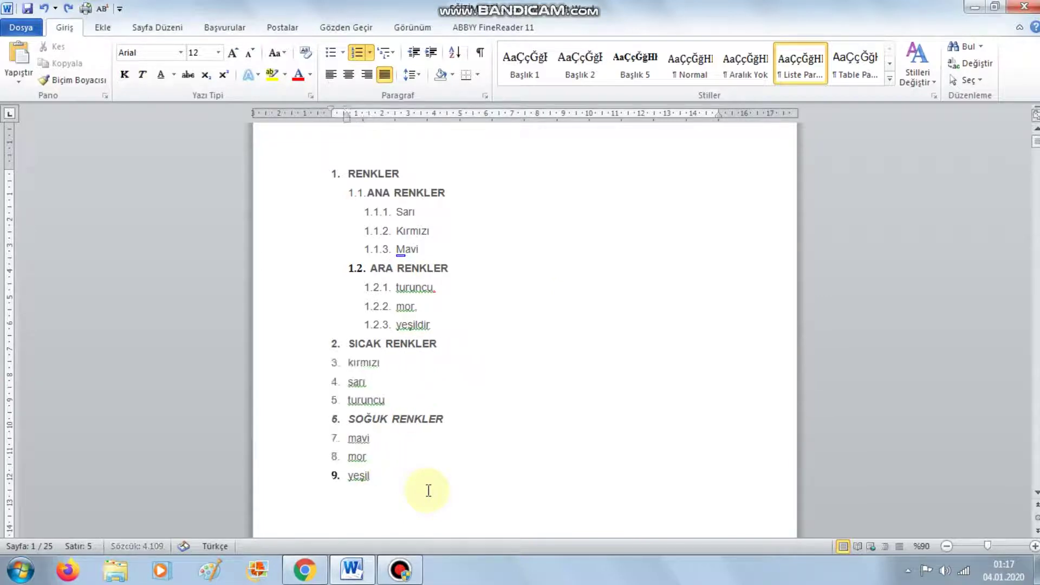
key("ctrl+z")
key("ctrl+z")
key("ctrl+z")
key("ctrl+z")
key("ctrl+z")
key("ctrl+z")
key("ctrl+z")
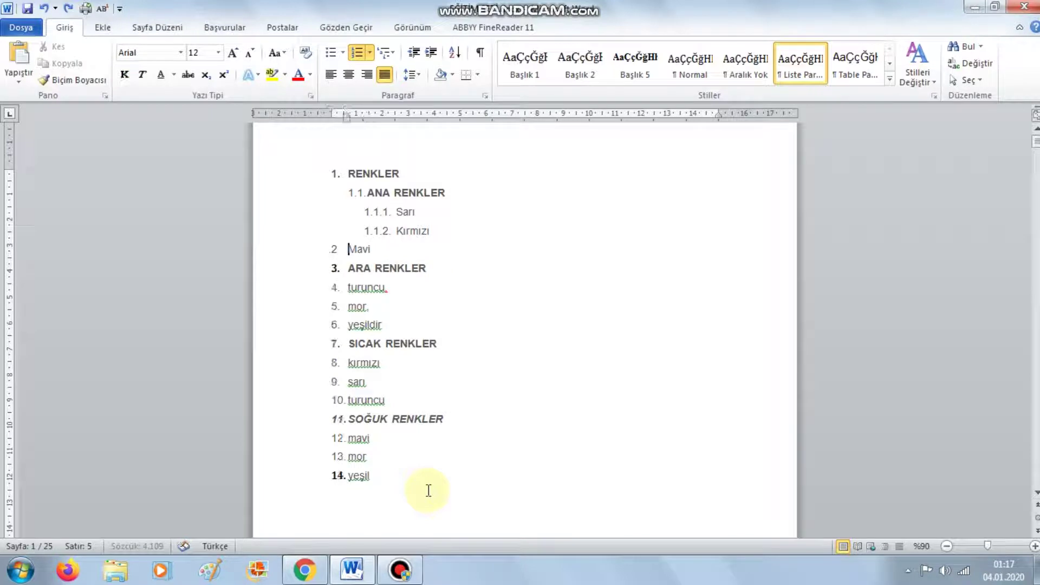
key("ctrl+z")
key("ctrl+z")
key("ctrl+z")
key("ctrl+z")
key("ctrl+z")
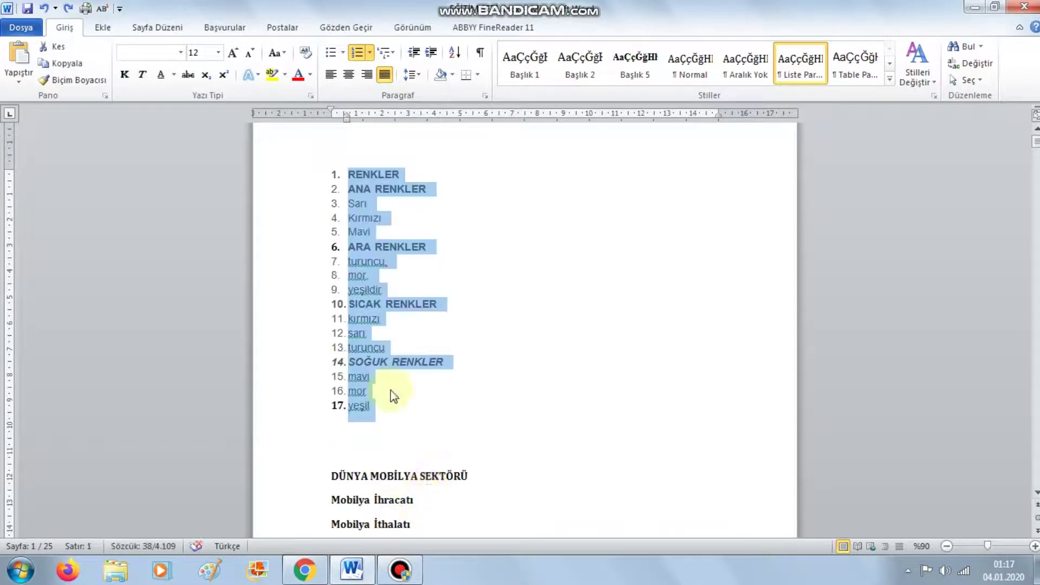
Set 1.5 line spacing and renumber the list Madde I. to Madde XVII., aligned left
left_click(422, 76)
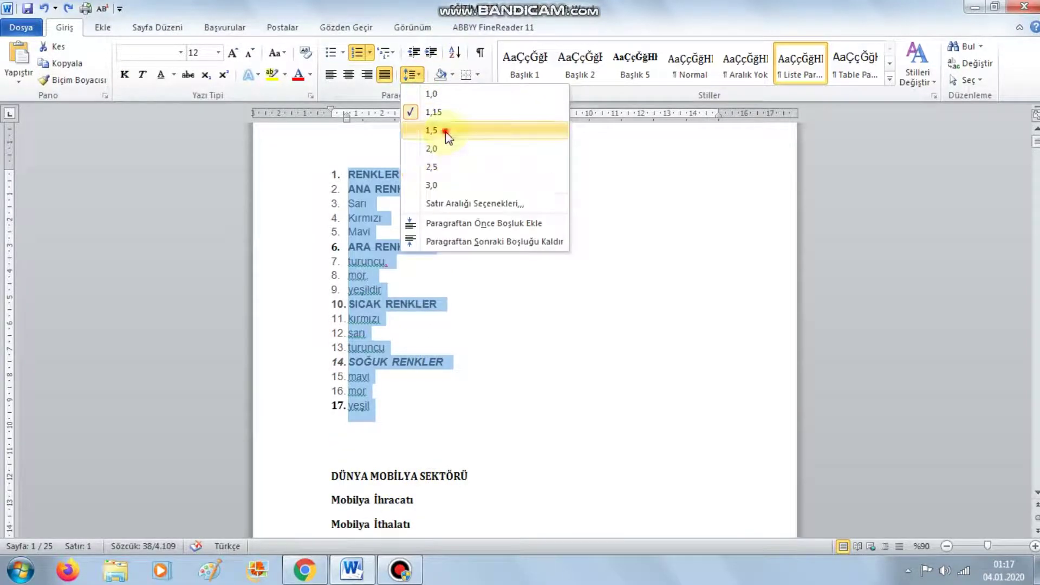
left_click(448, 130)
left_click(397, 53)
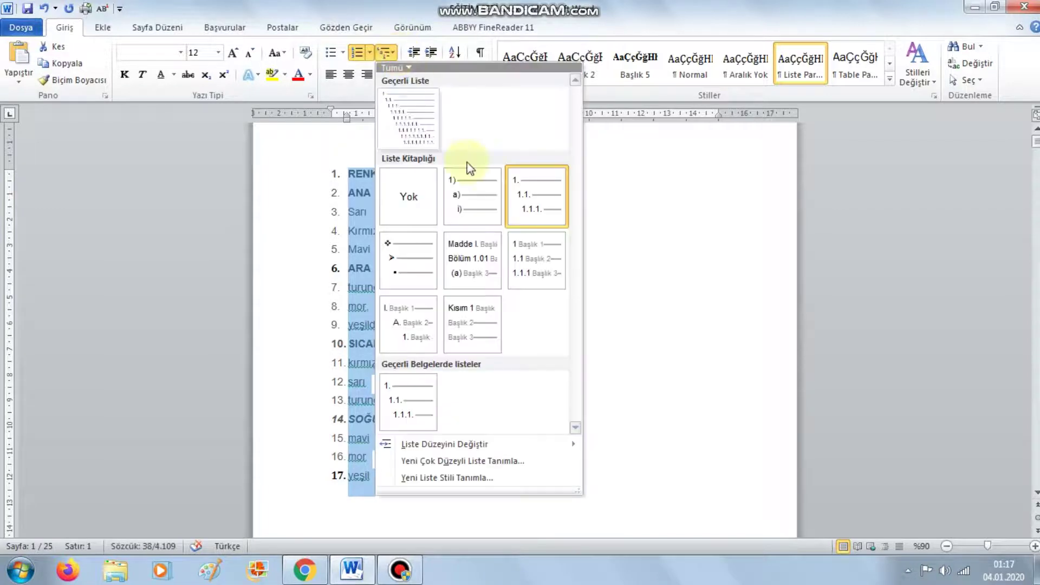
left_click(480, 255)
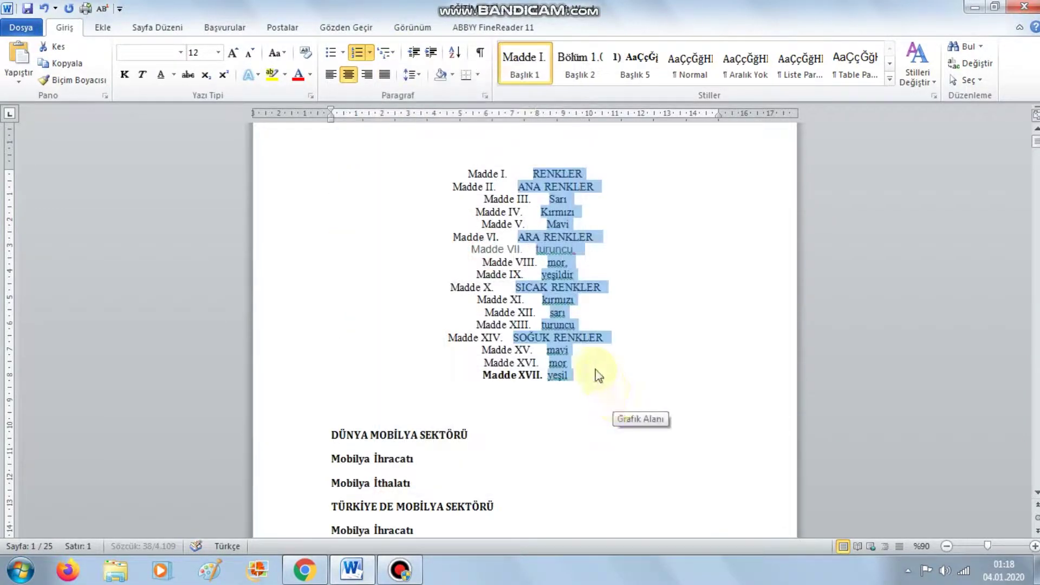
left_click(332, 76)
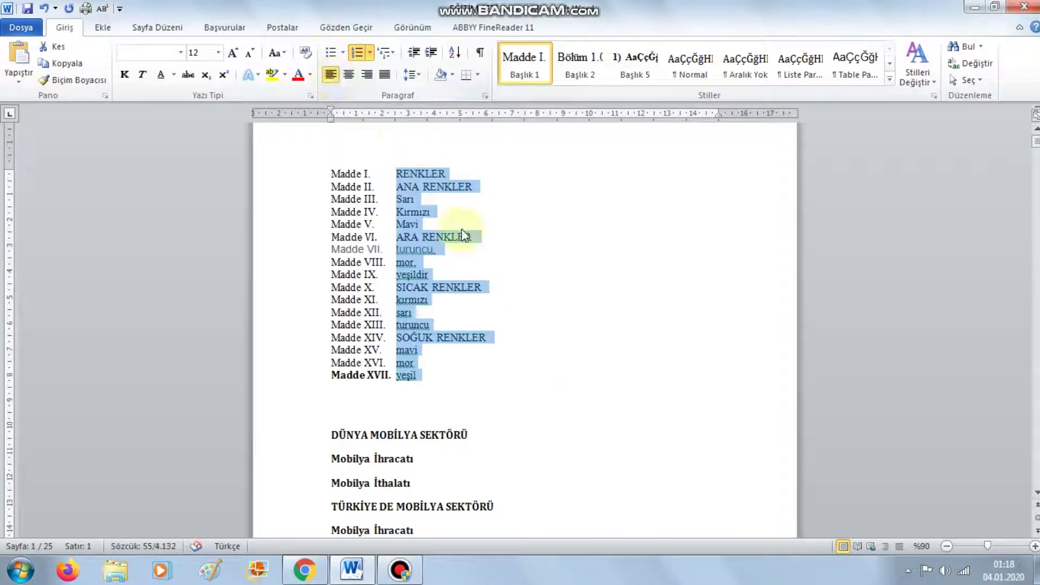
left_click(504, 238)
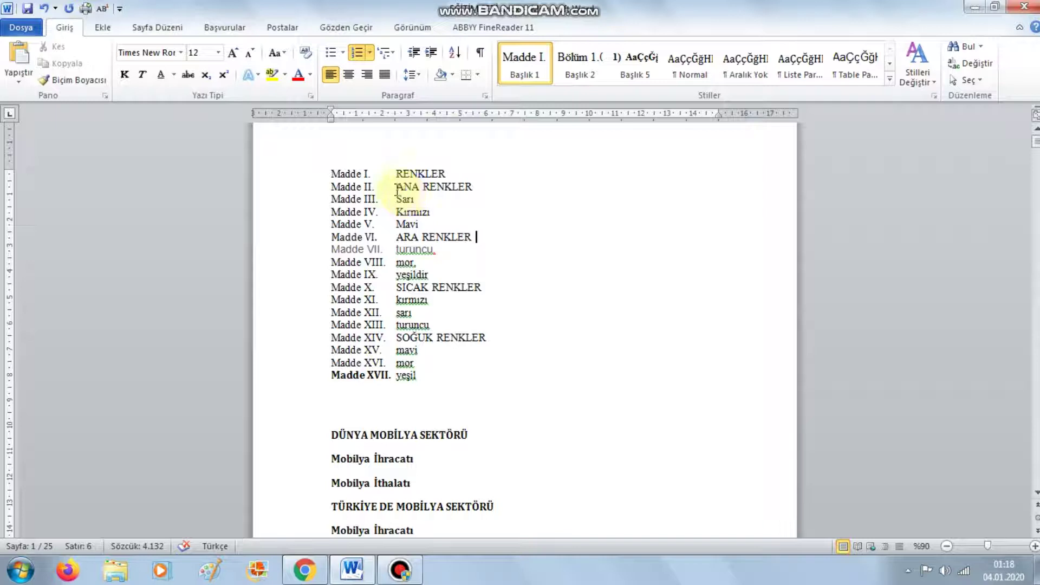
left_click(396, 188)
key("Tab")
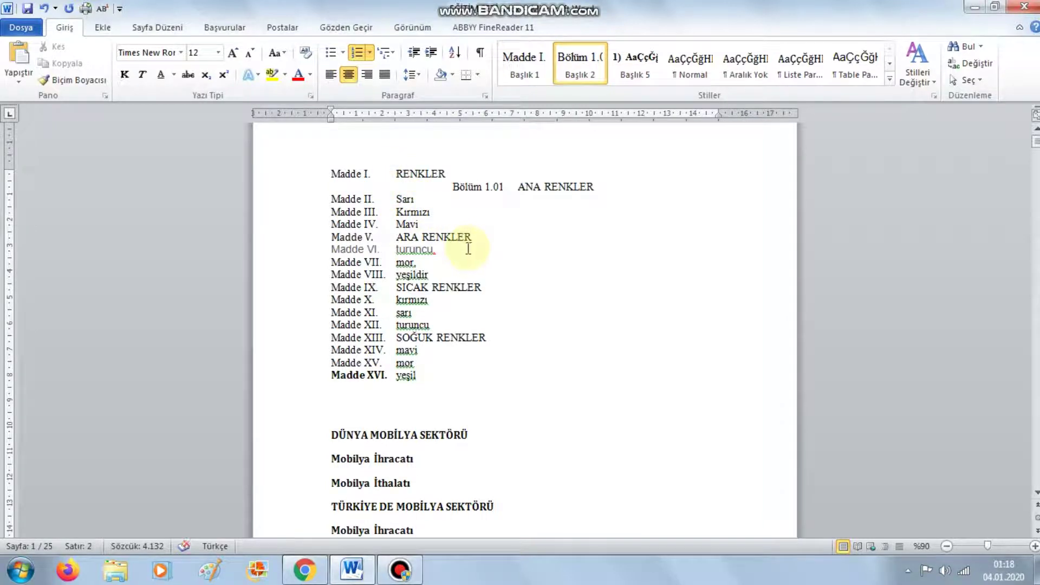
left_click(396, 199)
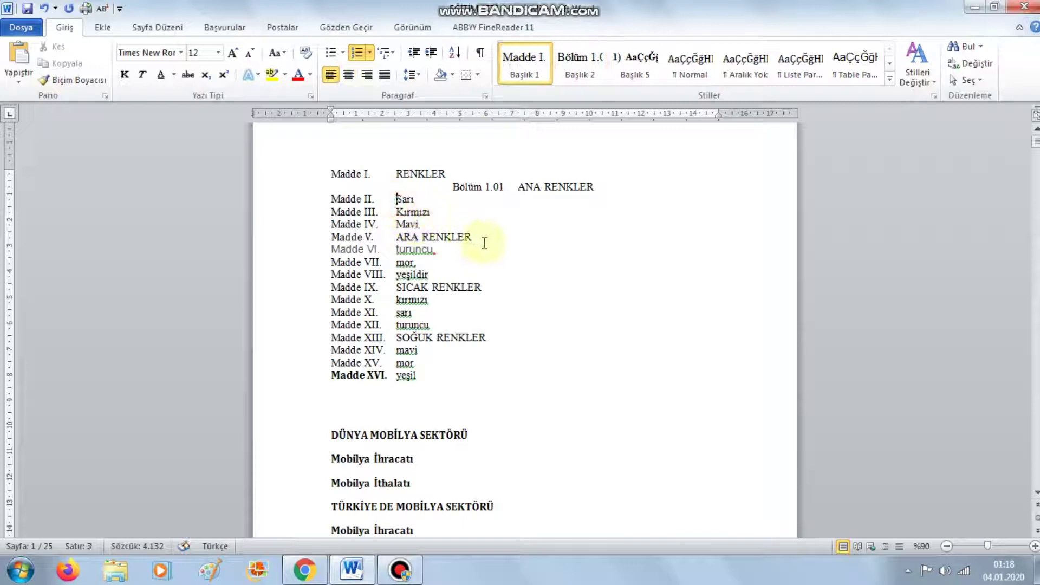
key("Tab")
key("Tab")
key("shift+Tab")
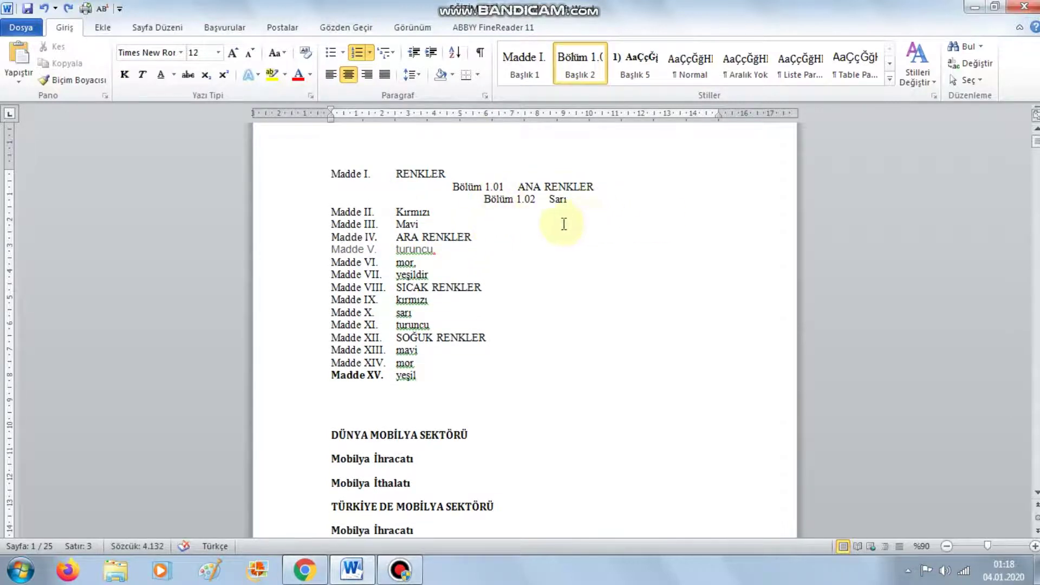
key("Tab")
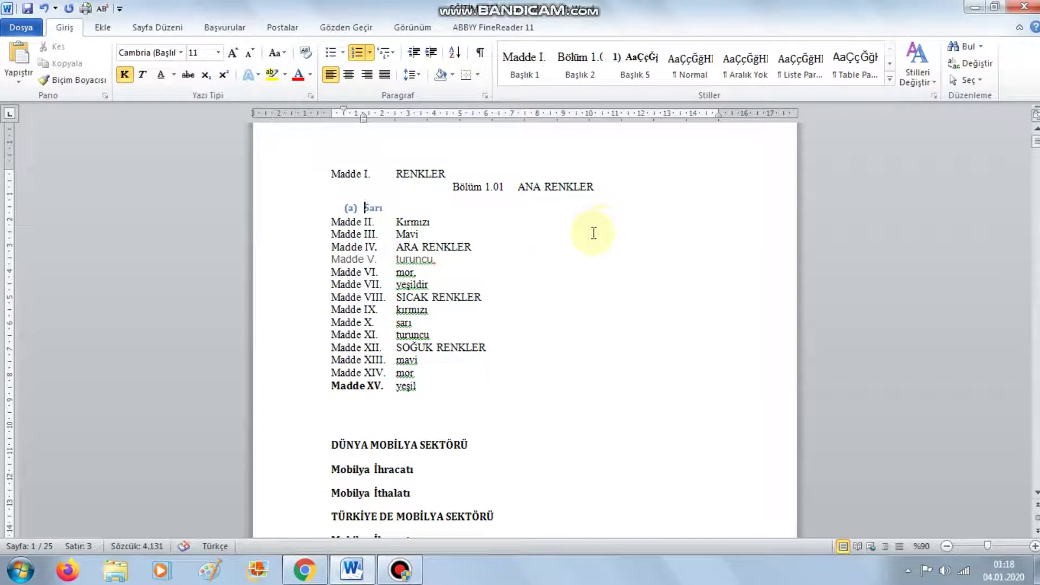
key("shift+Tab")
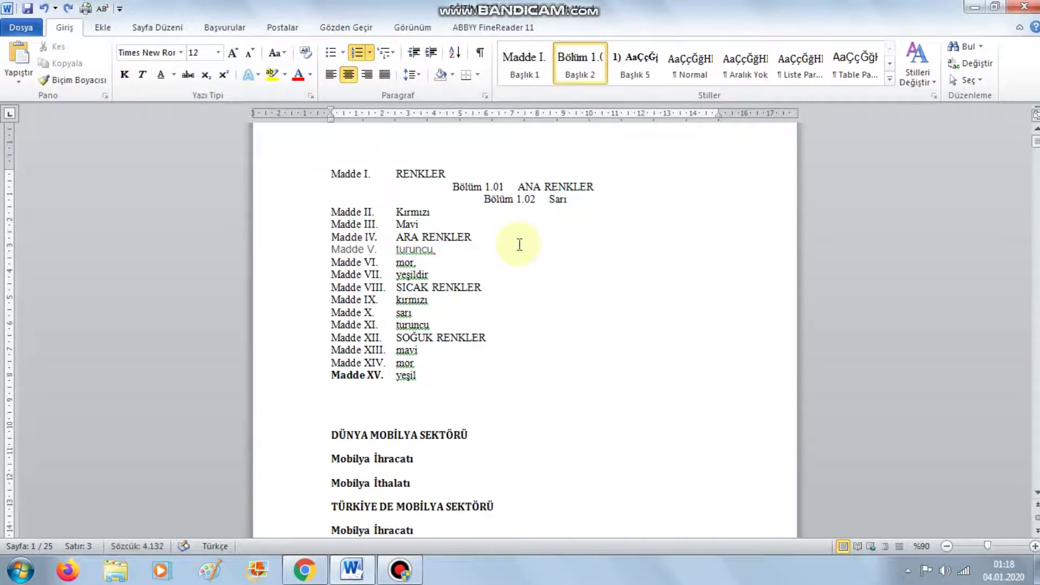
key("shift+Tab")
key("Up")
key("shift+Tab")
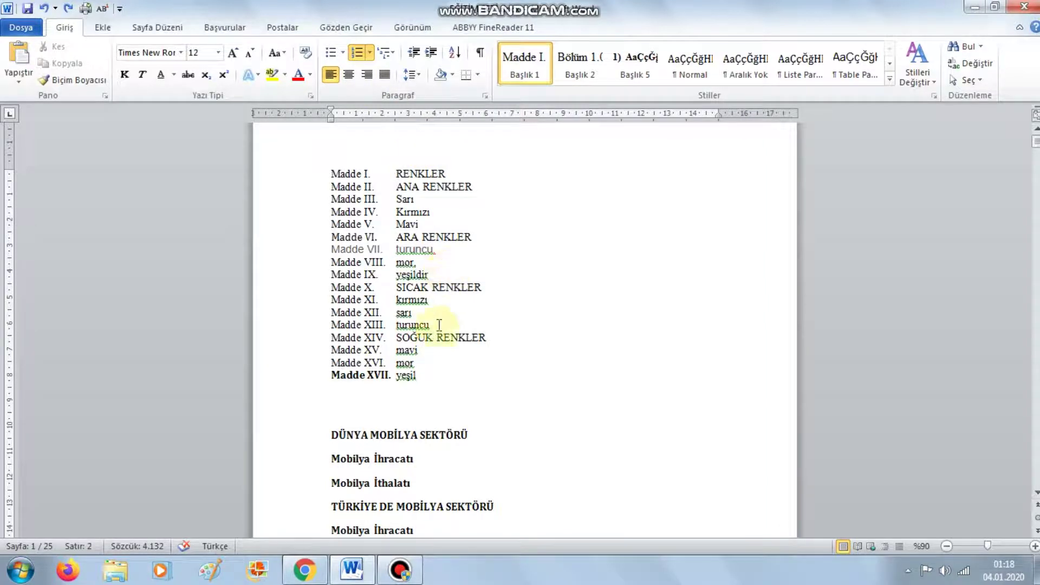
Replace the Madde labels with plain Roman numerals I.–XVII. and keep the list left-aligned
left_click_drag(457, 376, 332, 143)
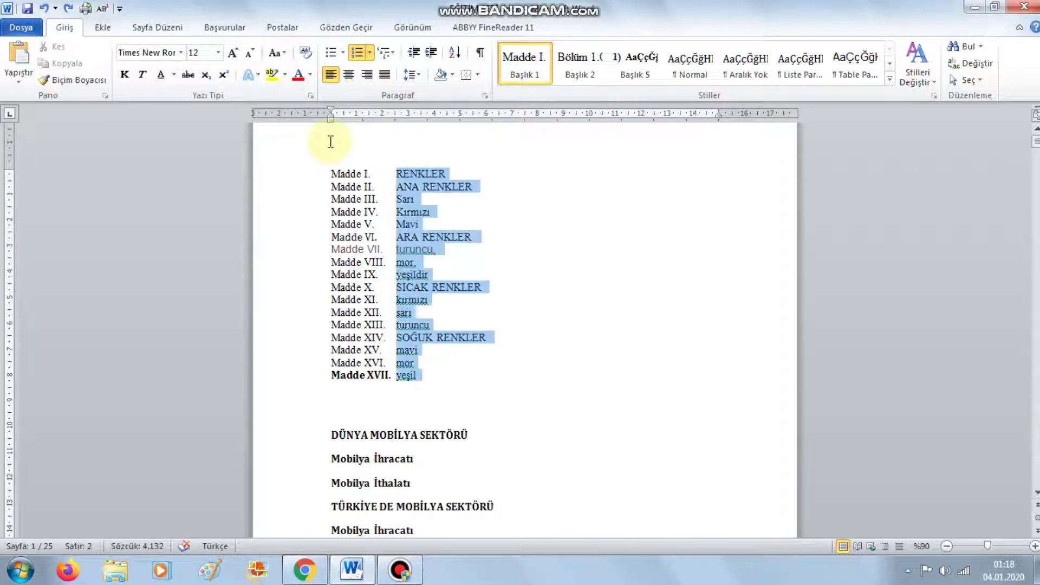
left_click(394, 56)
mouse_move(471, 259)
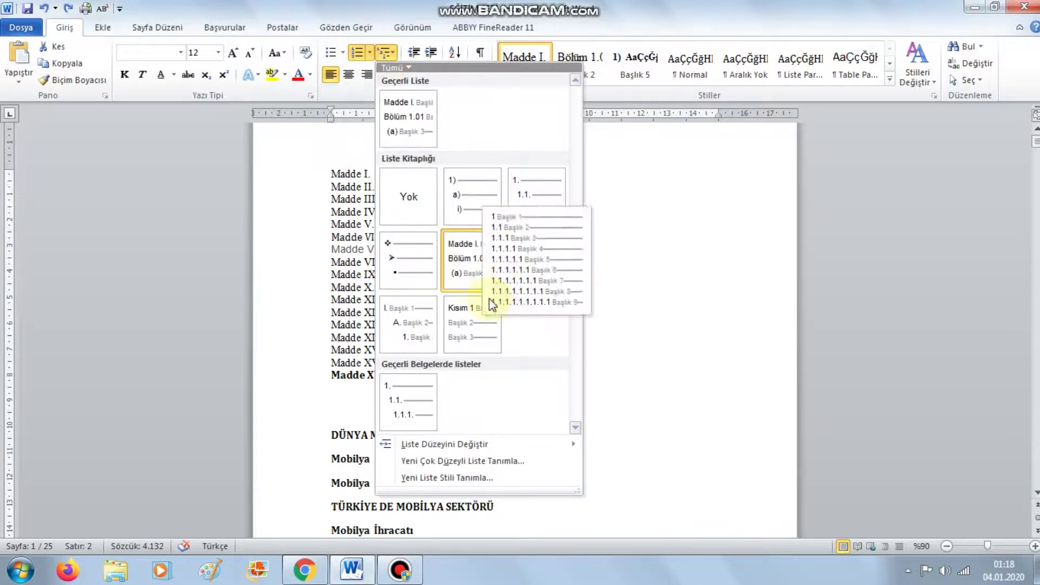
left_click(419, 321)
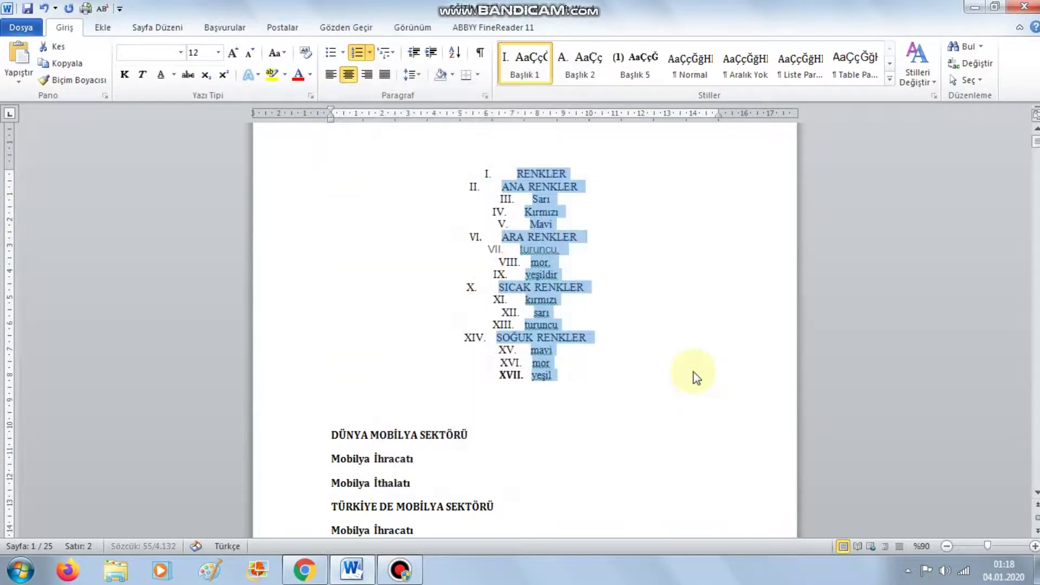
left_click(330, 74)
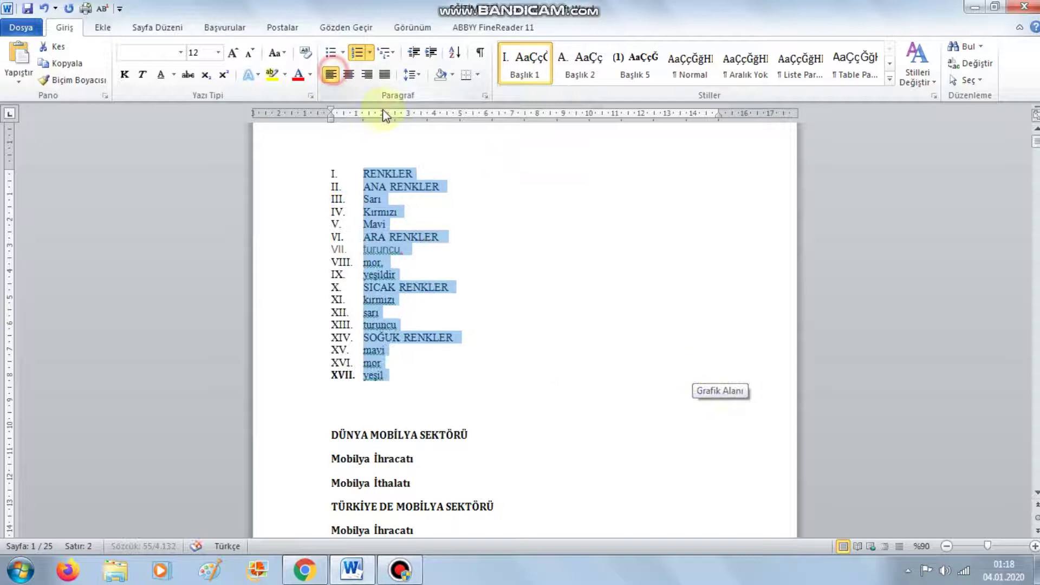
left_click(512, 302)
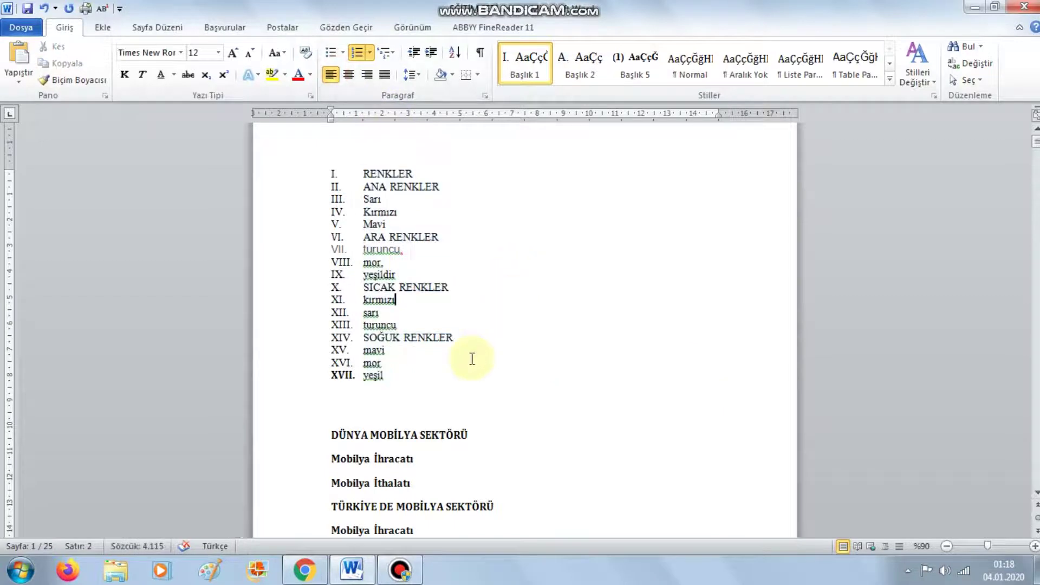
left_click(363, 187)
key("Tab")
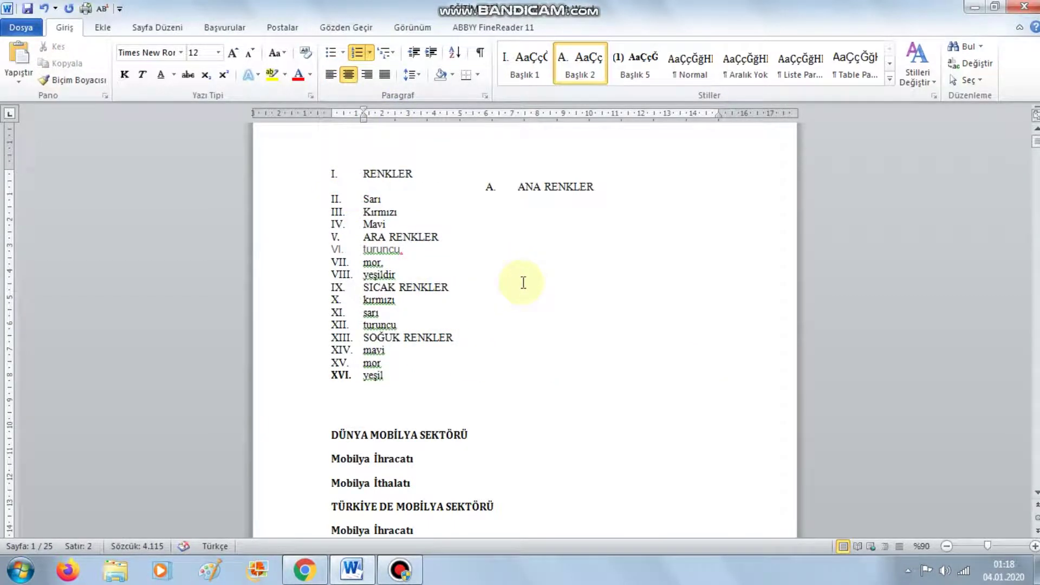
left_click(362, 199)
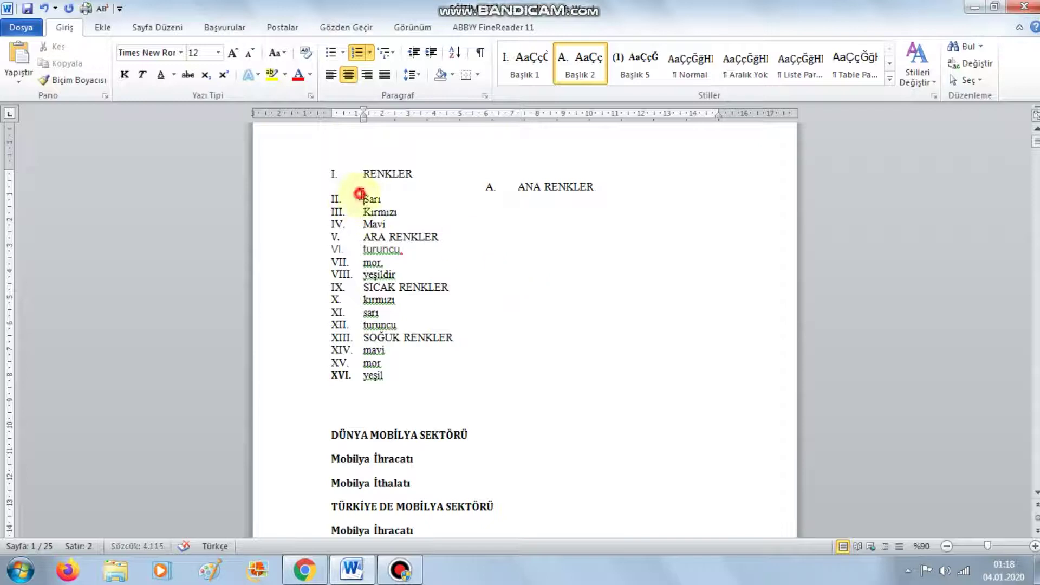
key("Tab")
key("Tab")
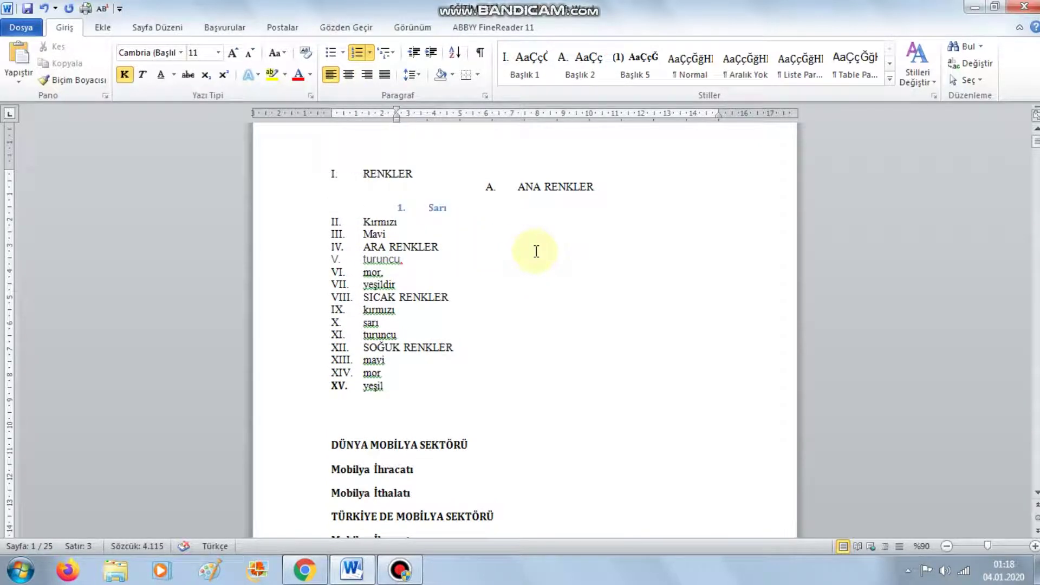
left_click_drag(414, 387, 325, 163)
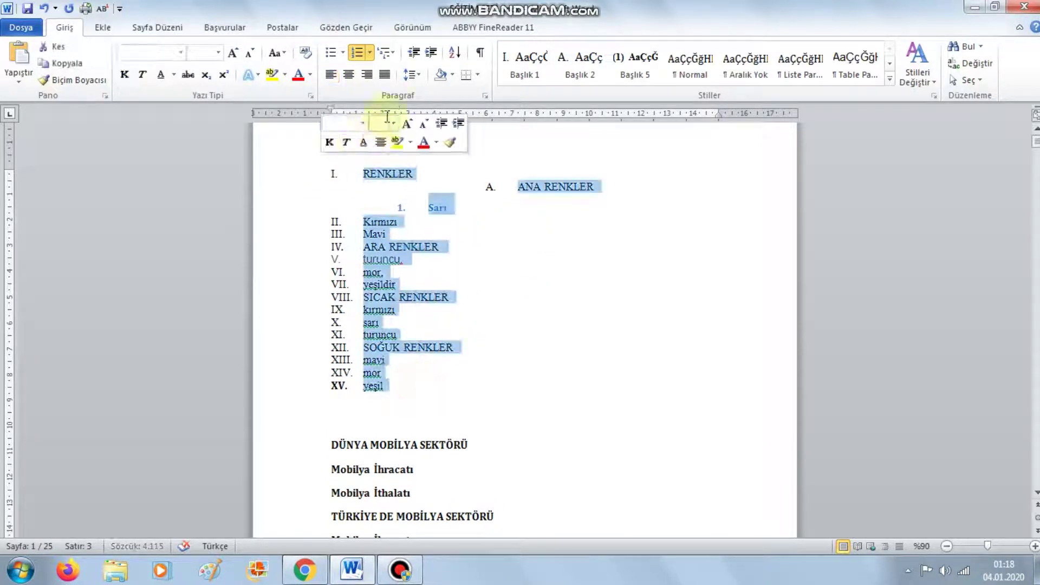
left_click(331, 75)
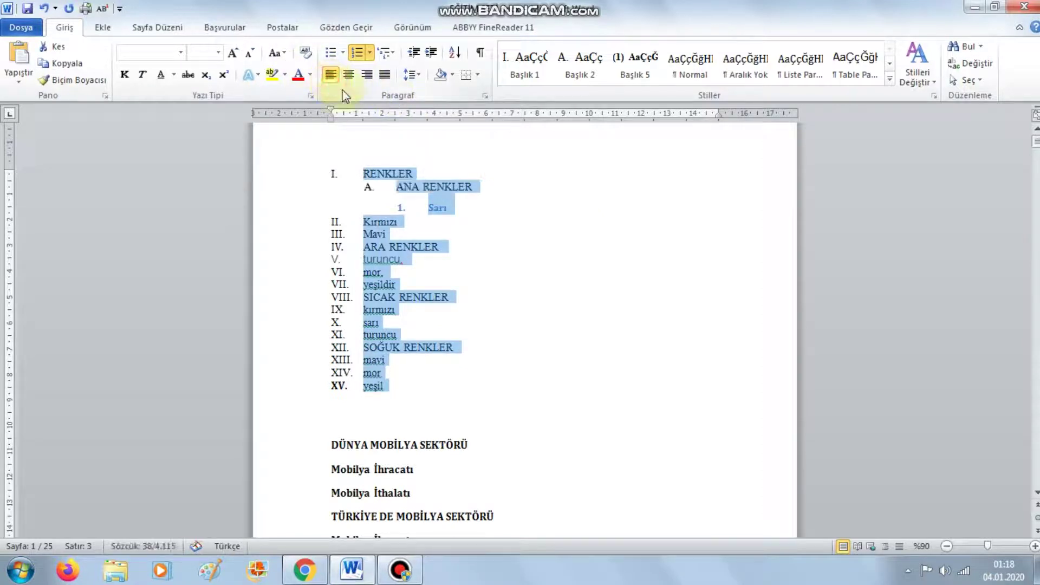
left_click(541, 241)
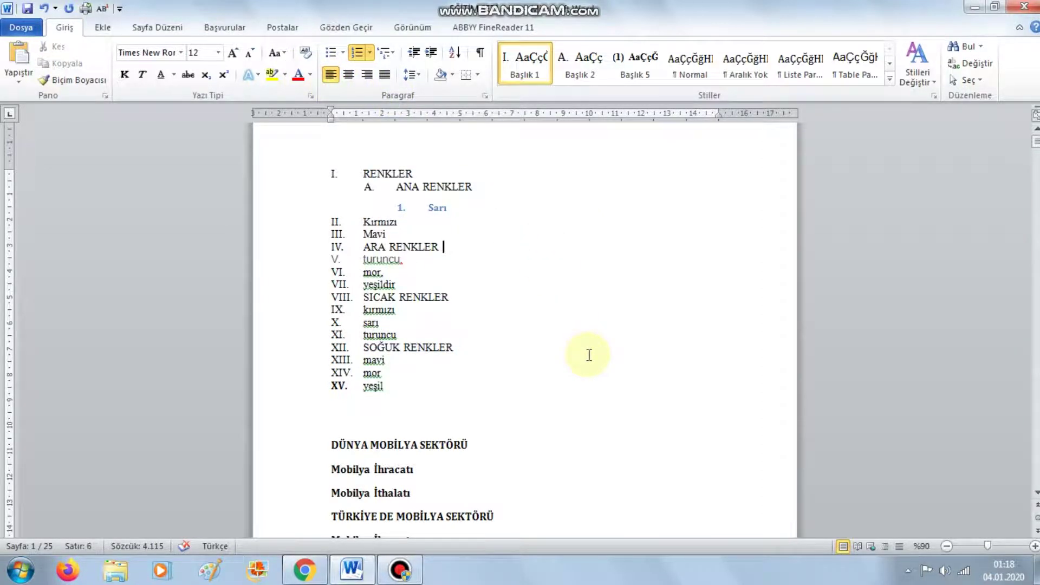
left_click(361, 222)
key("ctrl+alt+2")
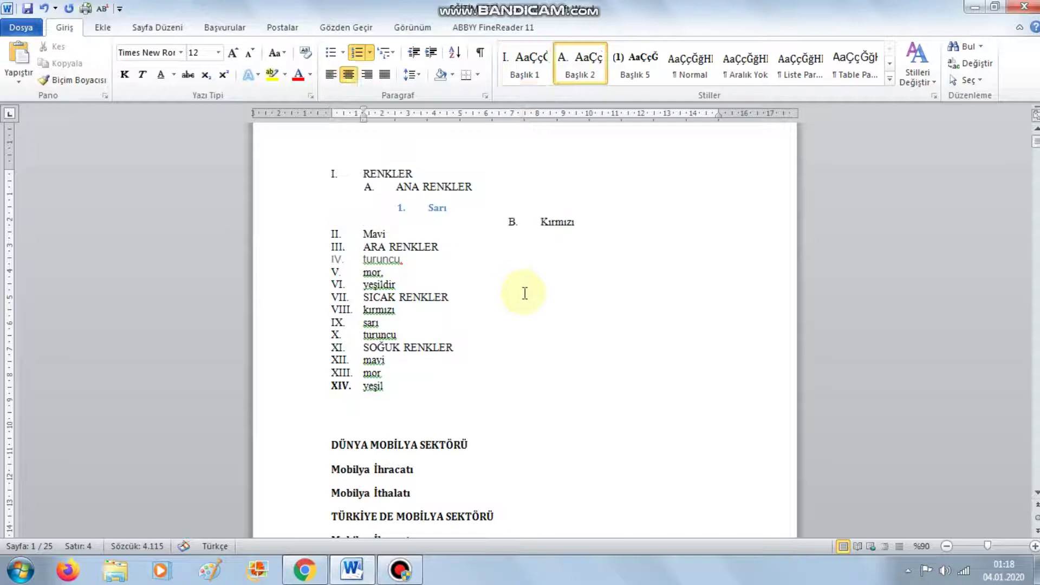
key("ctrl+alt+3")
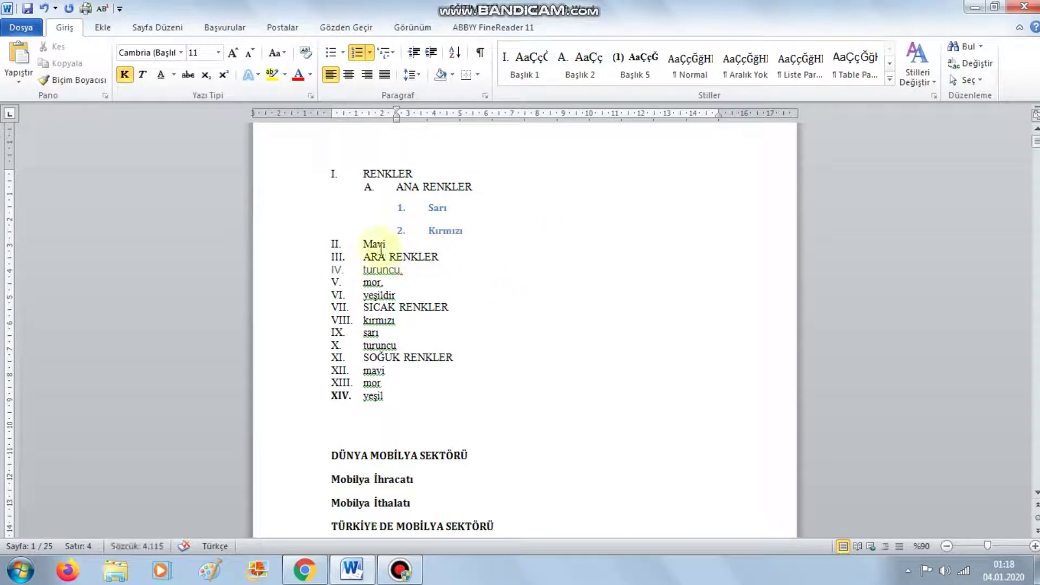
left_click(360, 236)
key("ctrl+alt+3")
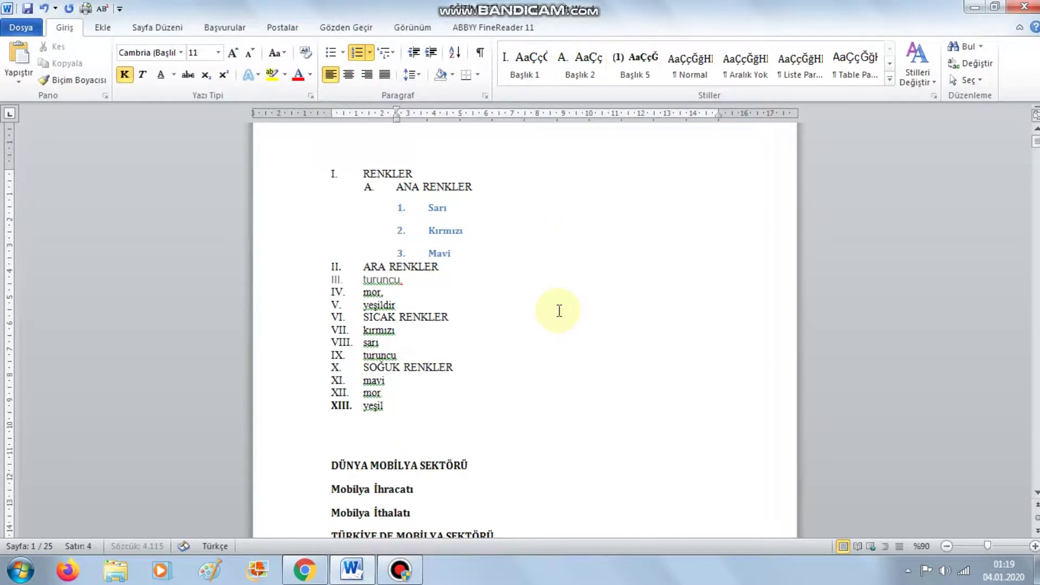
left_click(359, 278)
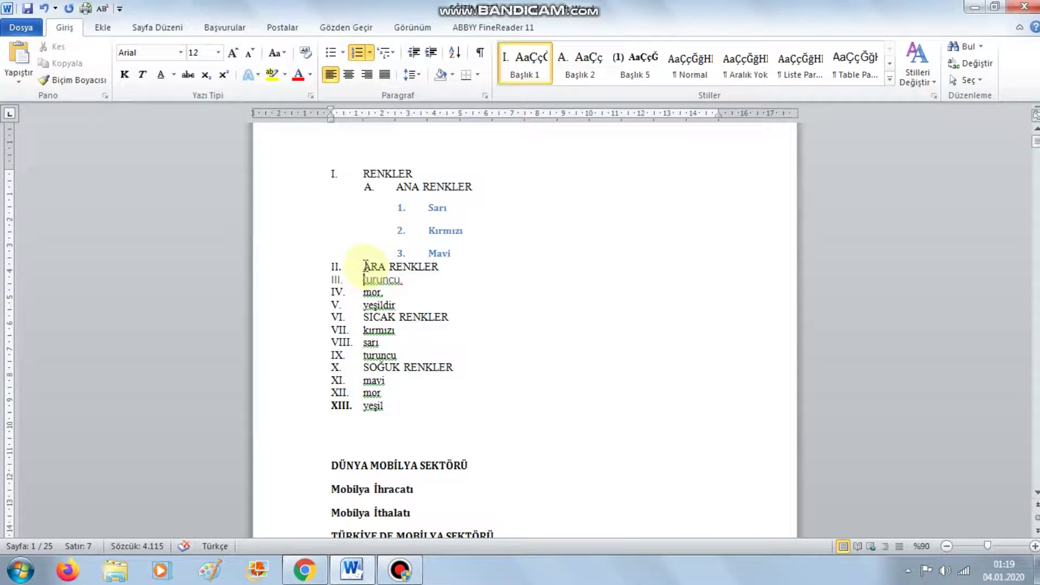
key("ctrl+z")
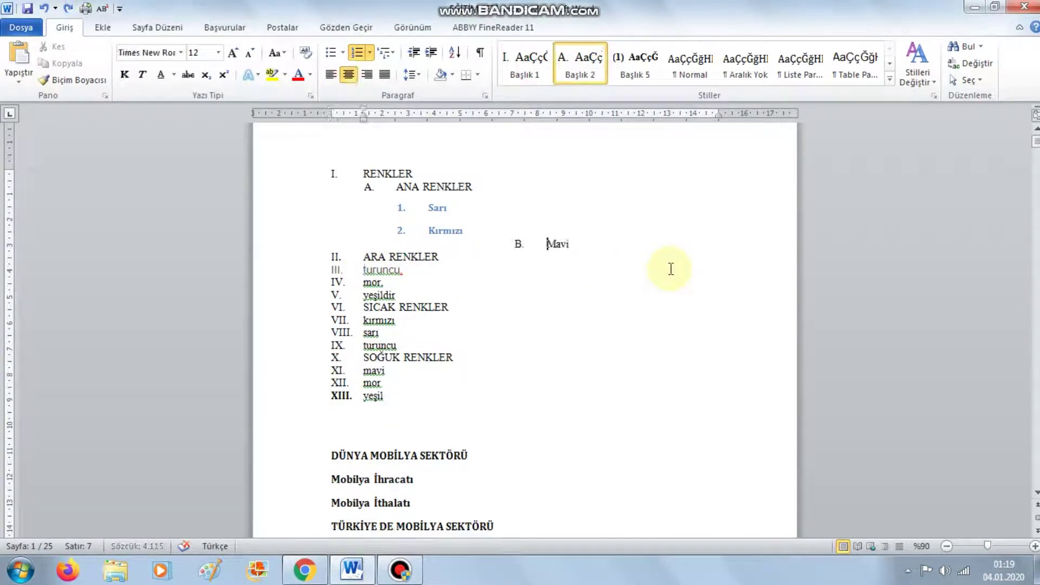
key("ctrl+z")
key("ctrl+z")
key("ctrl+z")
key("ctrl+z")
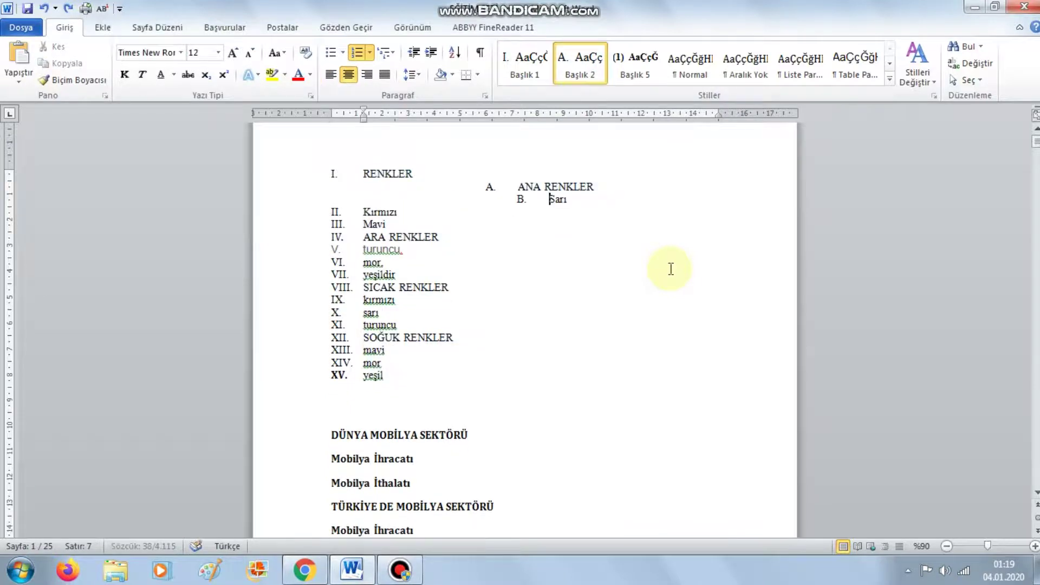
key("ctrl+z")
key("ctrl+z")
scroll(487, 298, "down", 3)
scroll(487, 298, "down", 3)
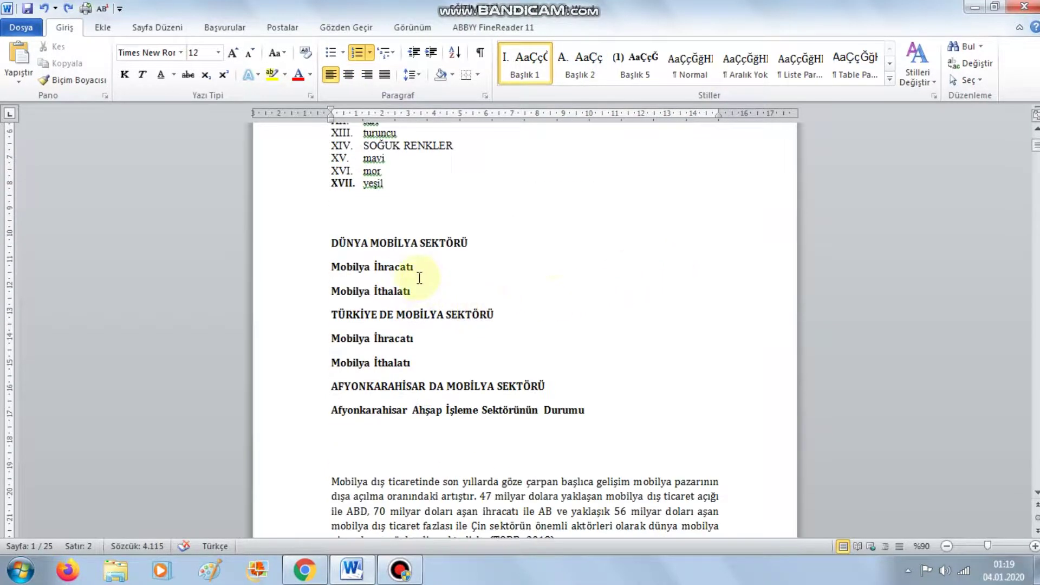
scroll(408, 268, "up", 2)
scroll(402, 256, "down", 1)
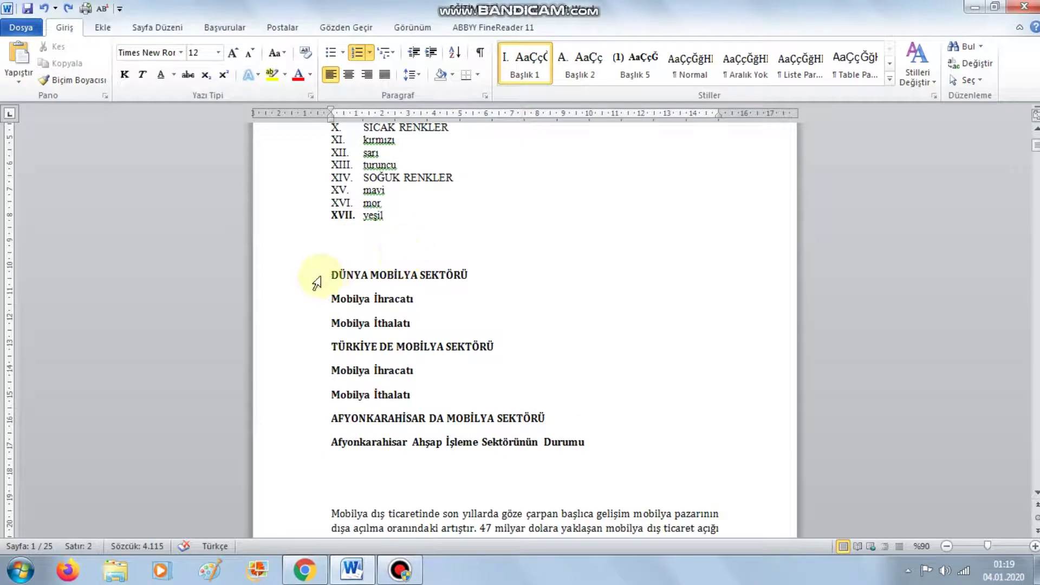
Remove bold from both Mobilya İhracatı and Mobilya İthalatı line pairs
left_click(329, 273)
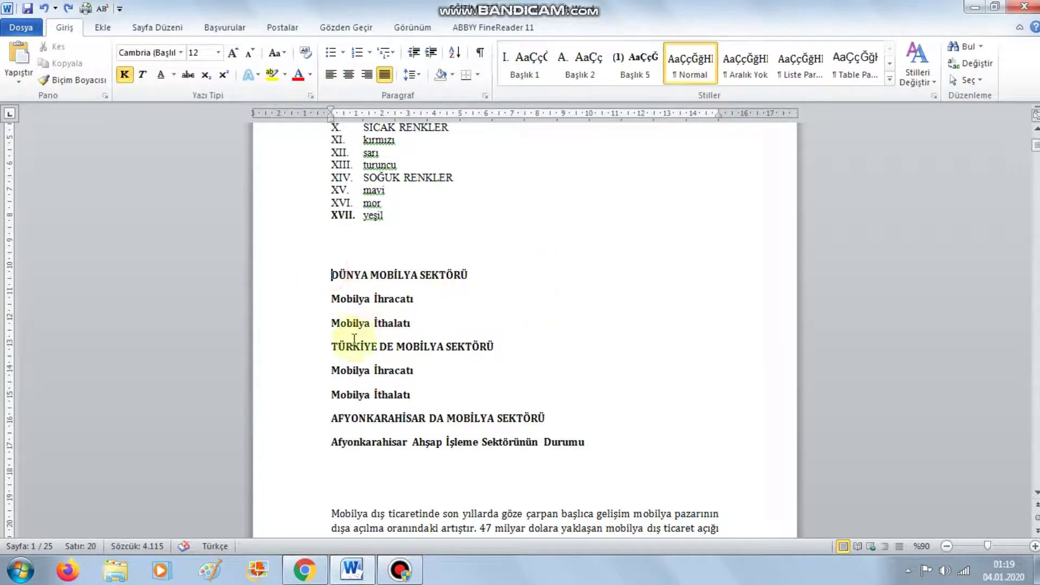
left_click(334, 350)
left_click_drag(334, 349, 495, 352)
left_click(474, 377)
left_click_drag(332, 297, 429, 323)
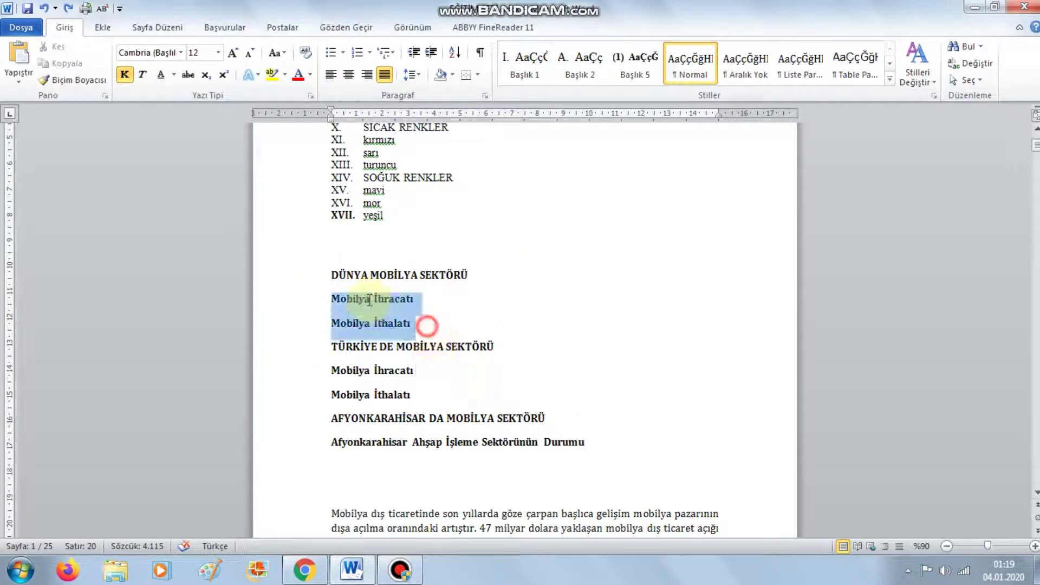
left_click(124, 74)
left_click_drag(429, 396, 348, 380)
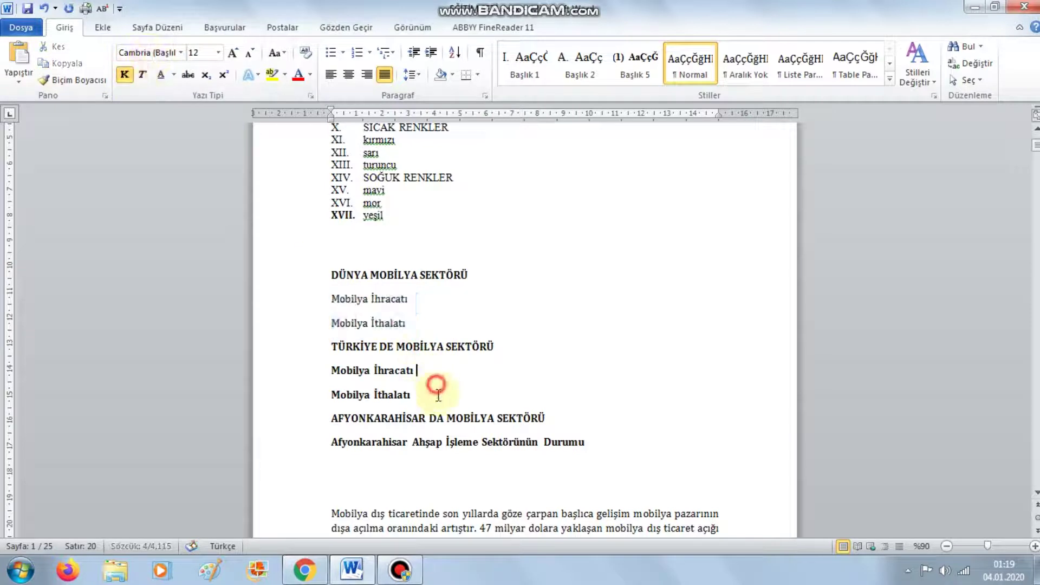
left_click(124, 74)
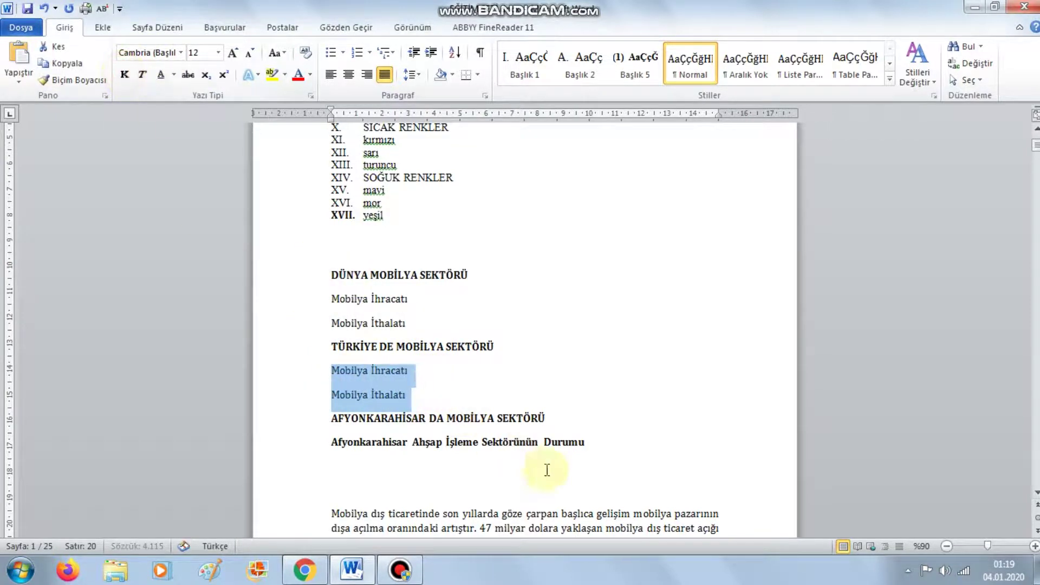
Make the Afyonkarahisar Ahşap İşleme Sektörünün Durumu line plain instead of bold
mouse_move(589, 447)
left_mouse_down()
mouse_move(332, 438)
mouse_move(495, 458)
mouse_move(596, 455)
left_mouse_up()
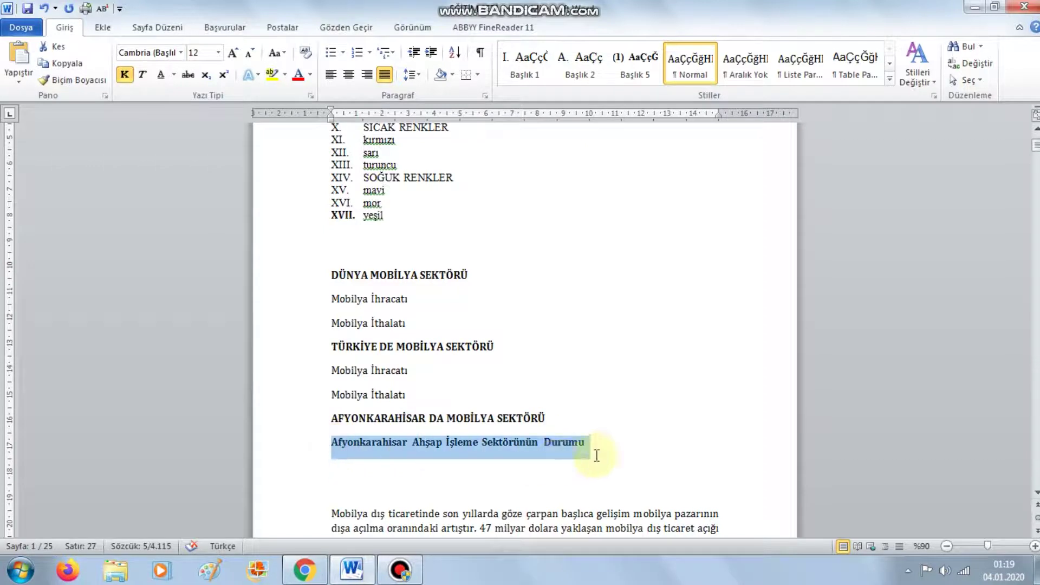
left_click(125, 78)
left_click(497, 441)
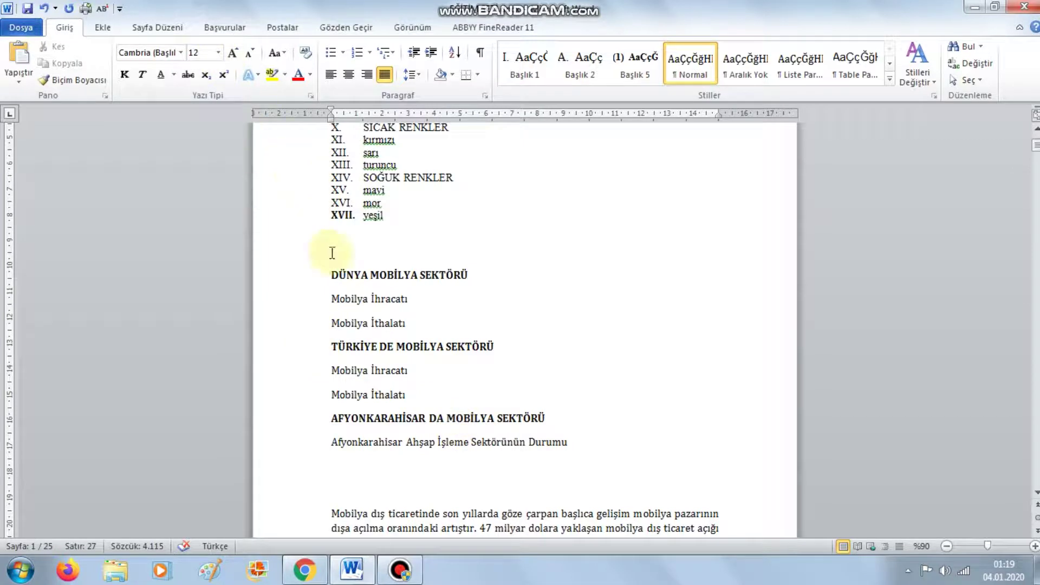
left_click_drag(331, 274, 420, 275)
left_click(332, 347)
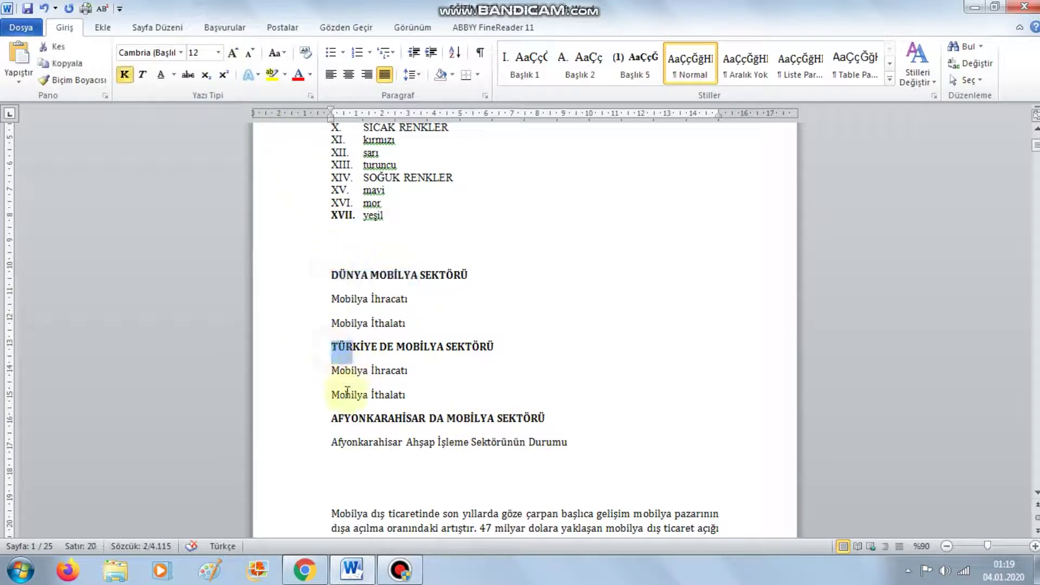
left_click(333, 418)
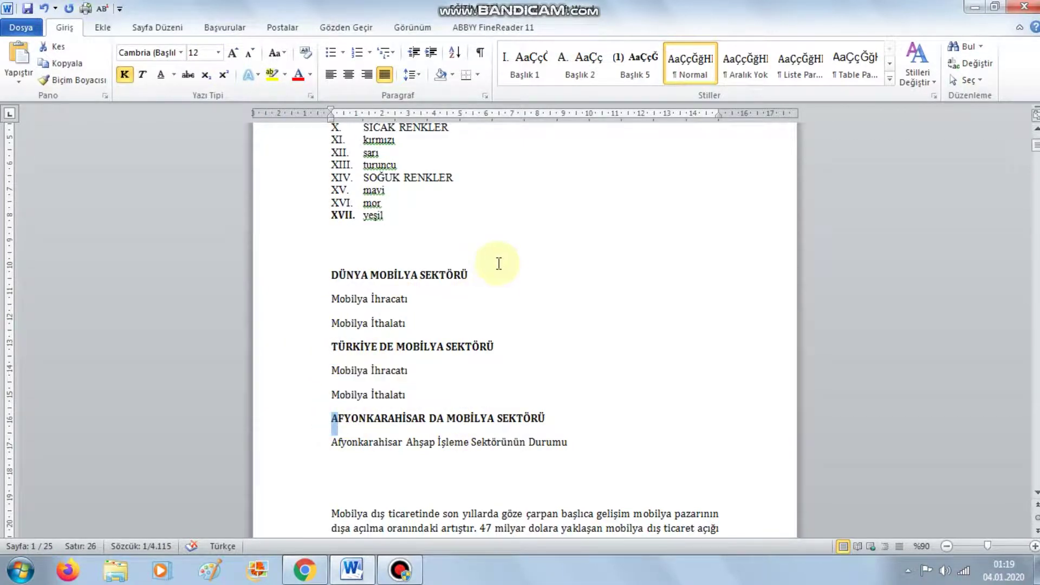
scroll(362, 207, "up", 5)
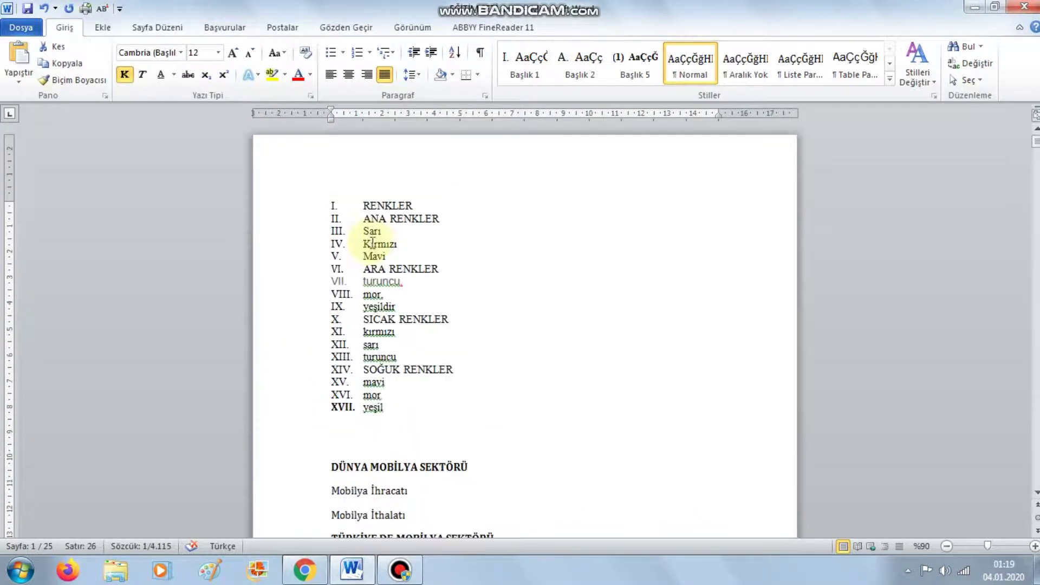
Delete the Roman-numbered RENKLER colour list and select the headings from DÜNYA to Durumu
left_click(409, 409, "shift")
key("Delete")
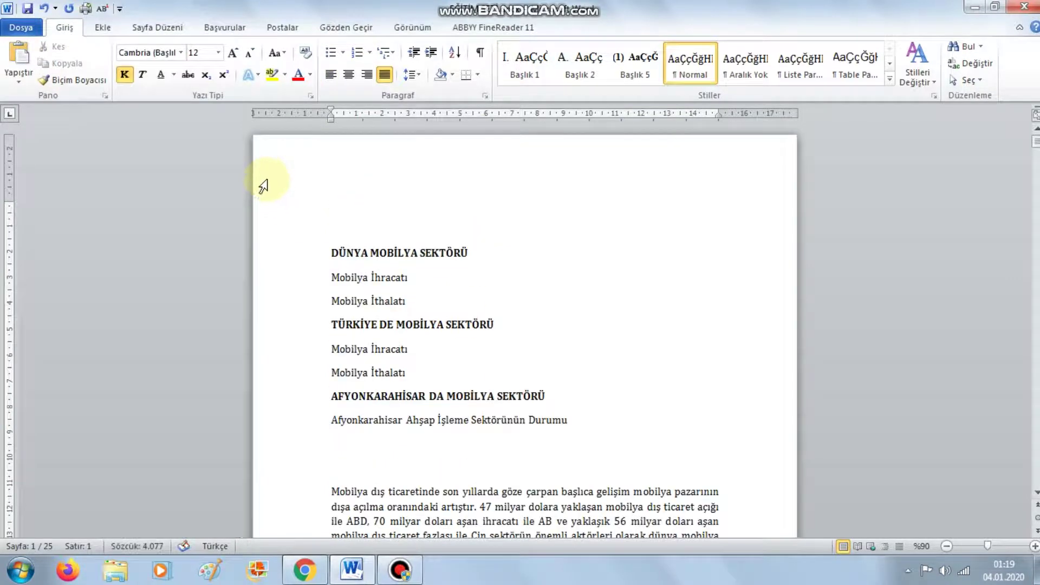
left_click(328, 253)
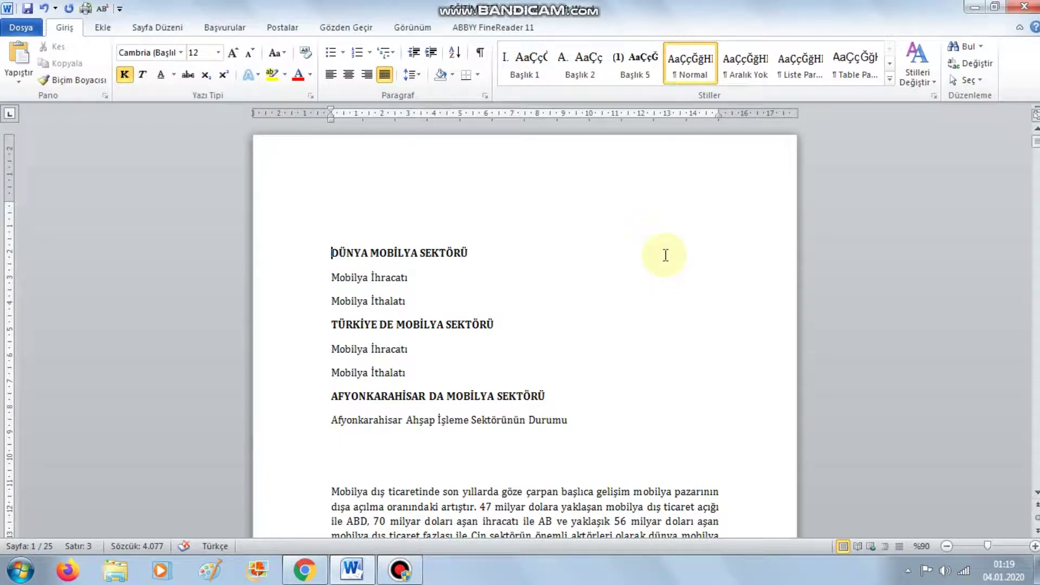
left_click_drag(331, 301, 382, 328)
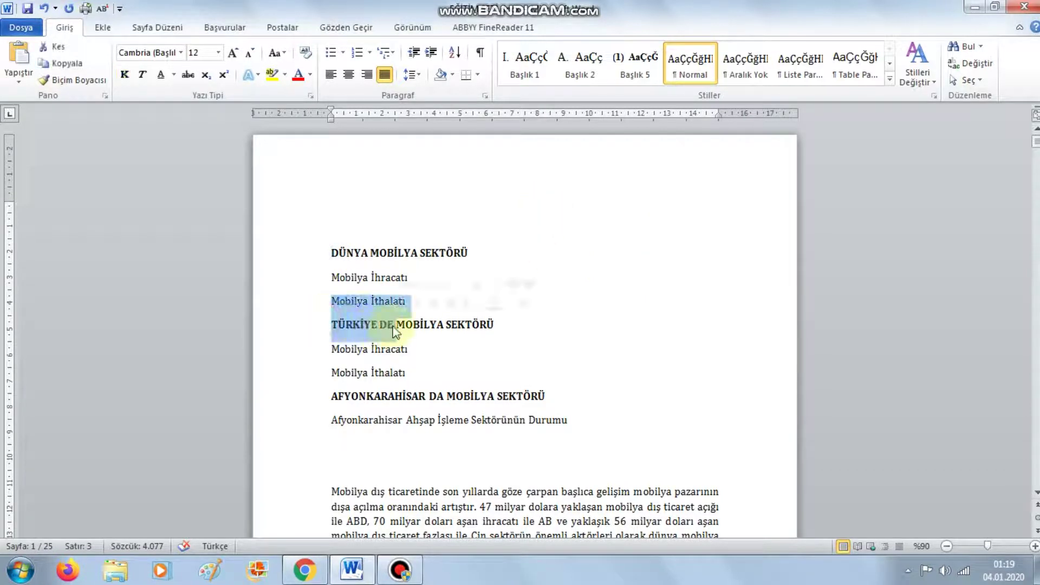
left_click(351, 396)
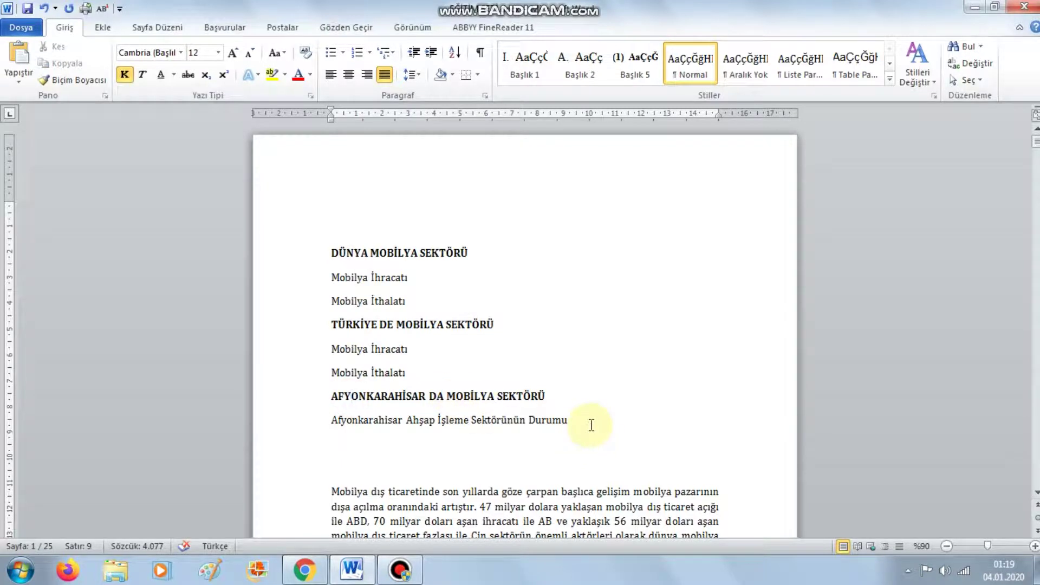
left_click_drag(587, 421, 335, 237)
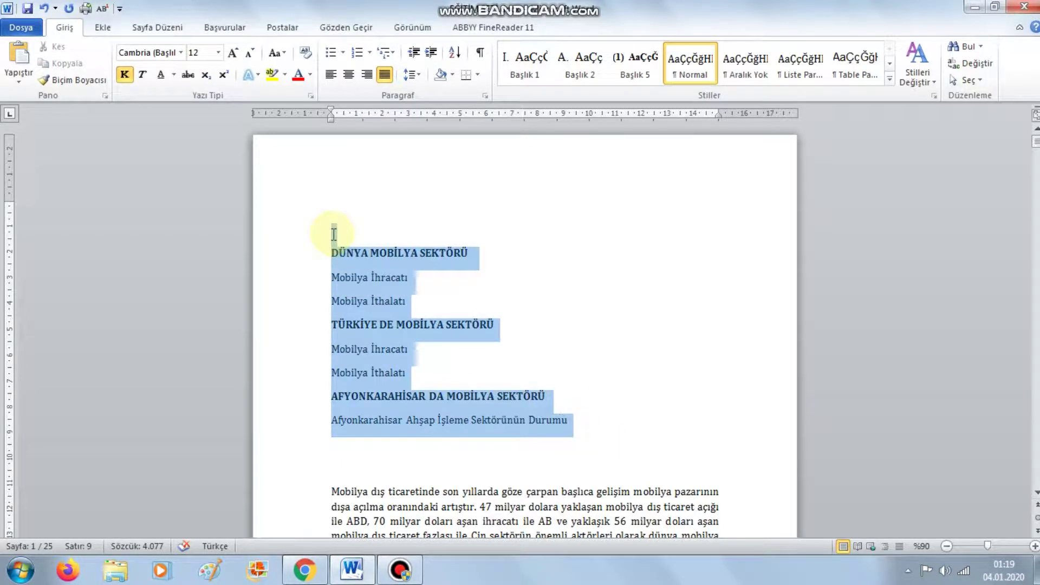
Number the eight furniture-sector lines 1) to 8) with the 1) a) i) list layout
left_click(387, 53)
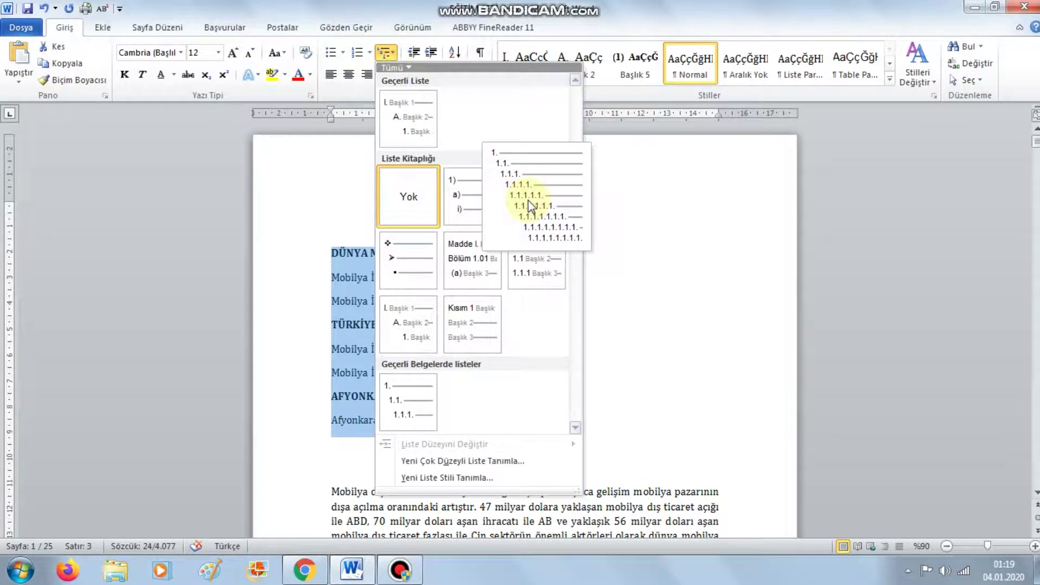
left_click(474, 198)
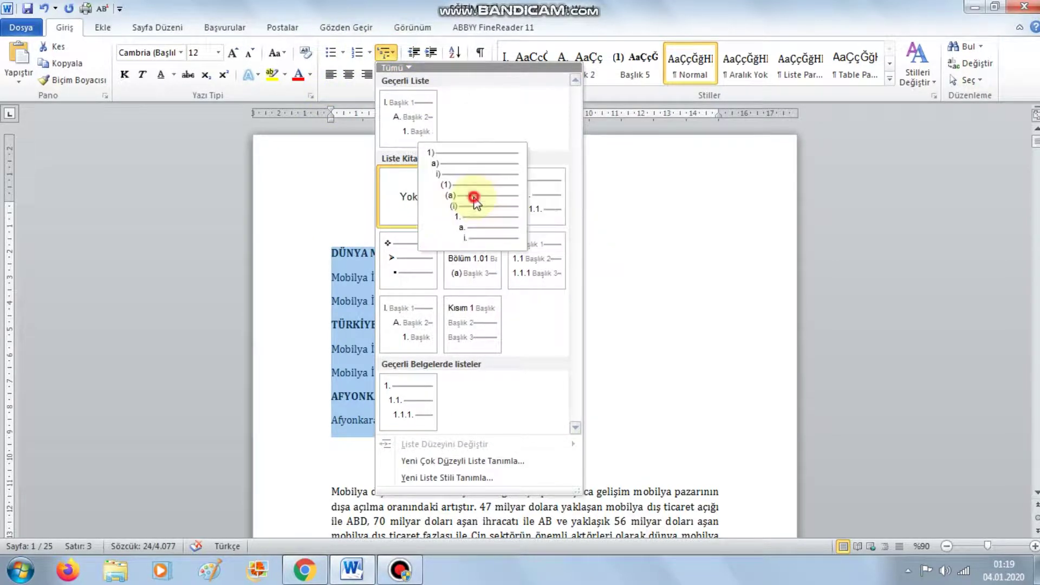
left_click(457, 379)
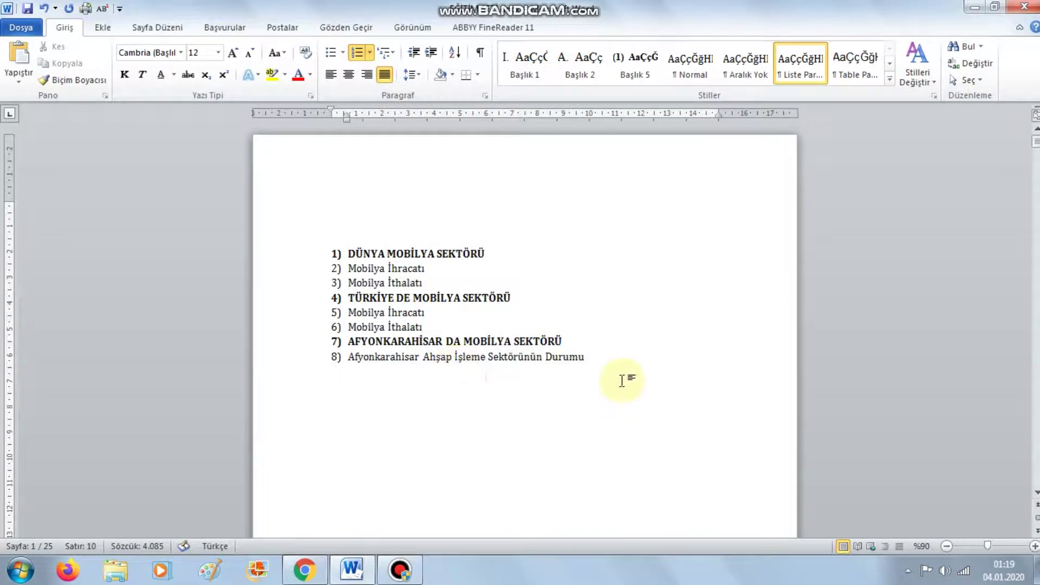
mouse_move(577, 379)
left_mouse_down()
mouse_move(302, 278)
mouse_move(298, 245)
left_mouse_up()
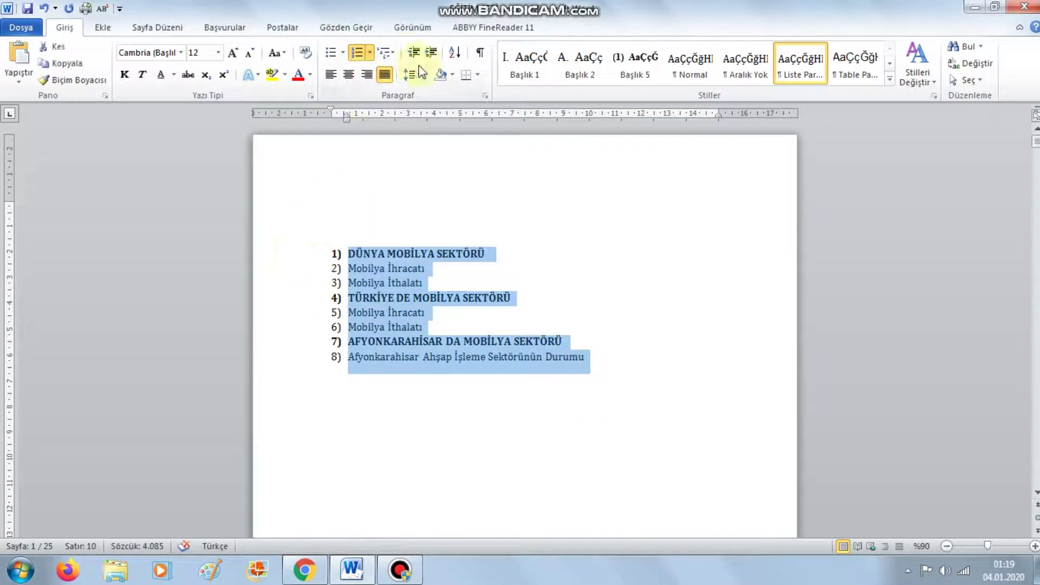
Give the list 1,5 line spacing after briefly trying 2,0
left_click(417, 76)
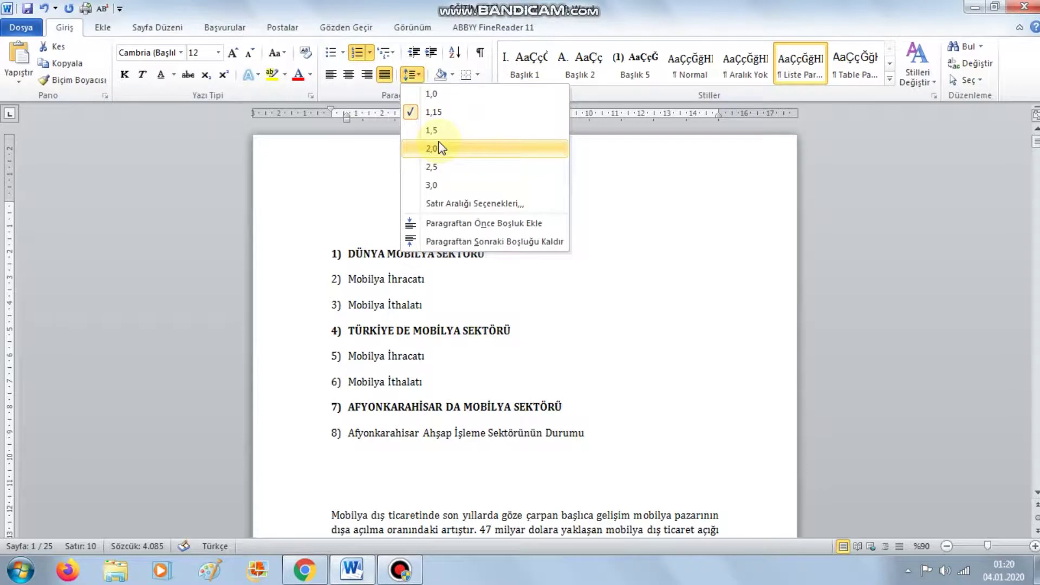
left_click(440, 147)
left_click(411, 74)
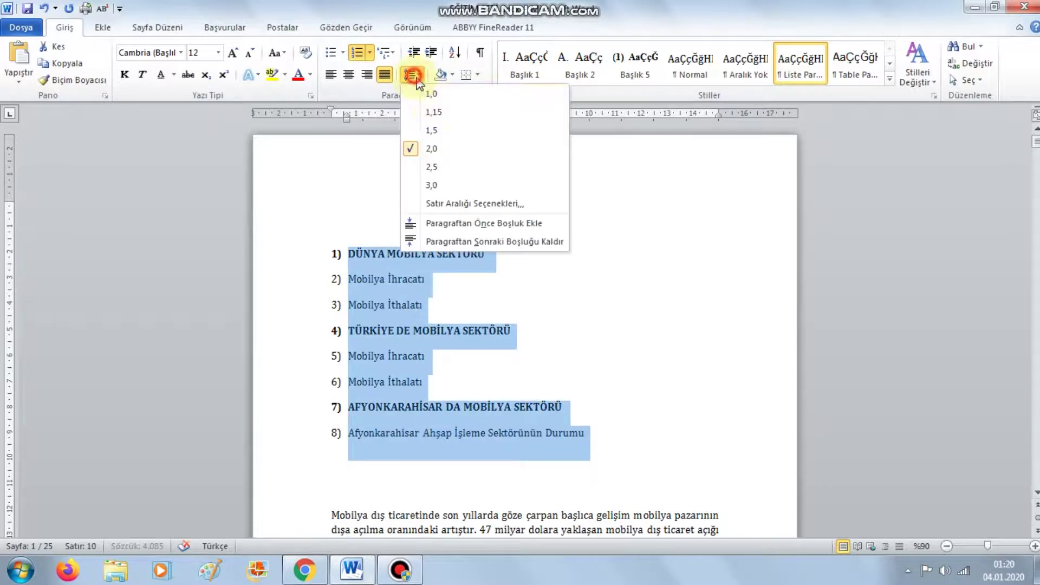
left_click(440, 130)
left_click(464, 427)
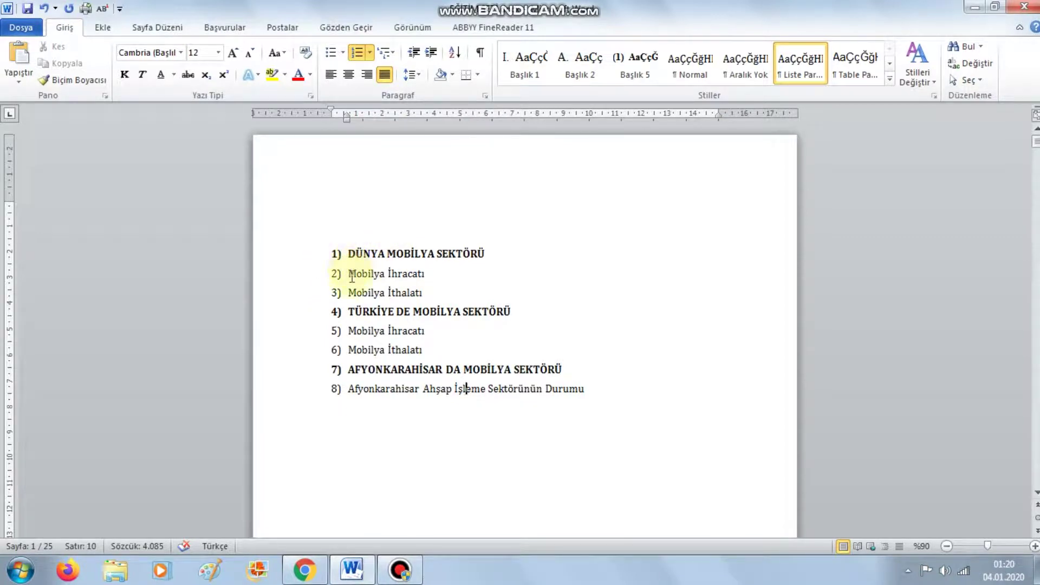
Demote both Mobilya İhracatı/İthalatı pairs to sub-items a) and b) under headings 1 and 2
left_click(400, 292)
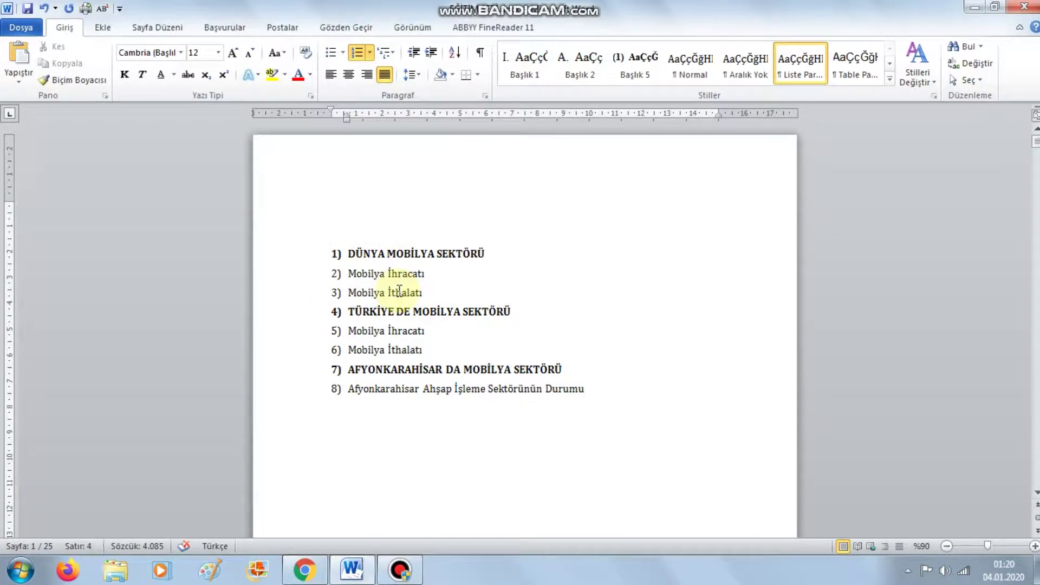
key("Tab")
left_click(348, 292)
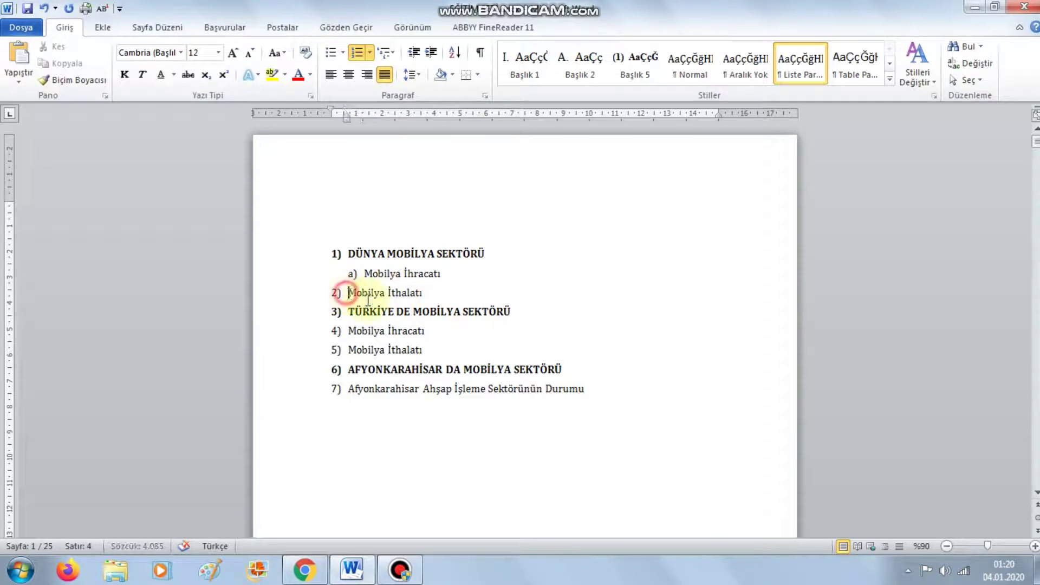
key("Tab")
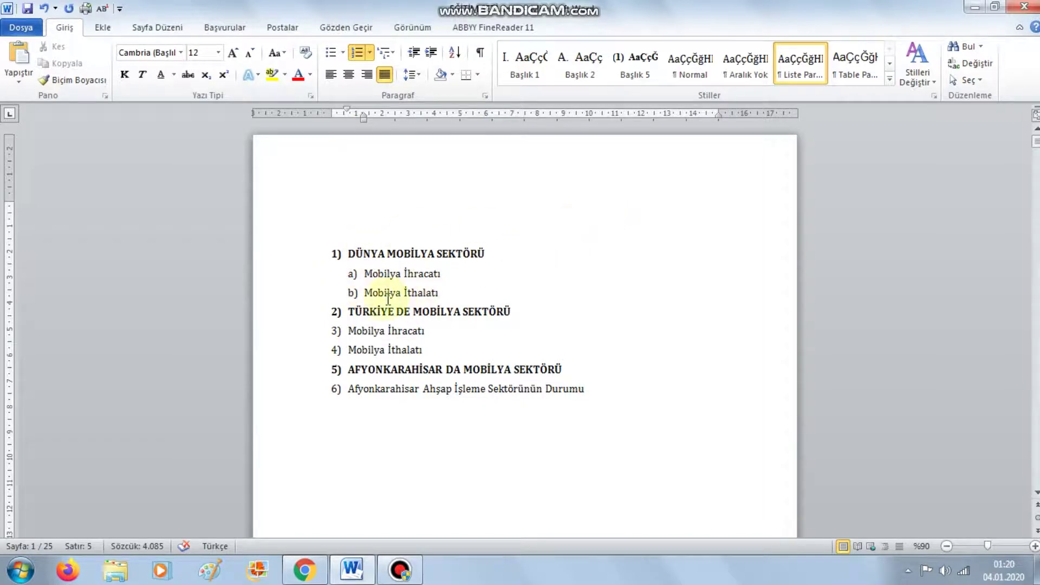
left_click(363, 330)
key("Tab")
left_click(316, 360)
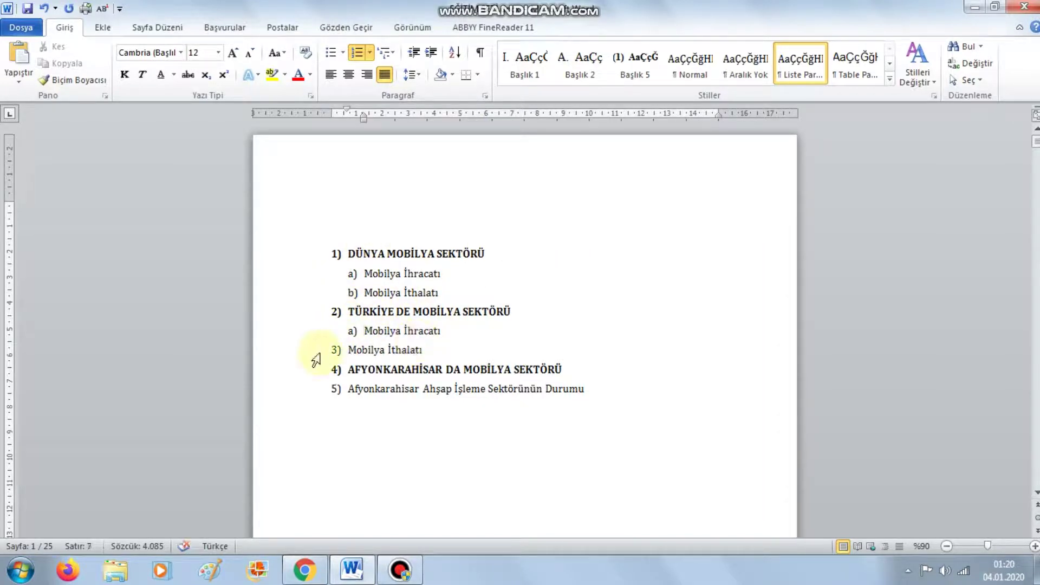
left_click(349, 351)
key("Tab")
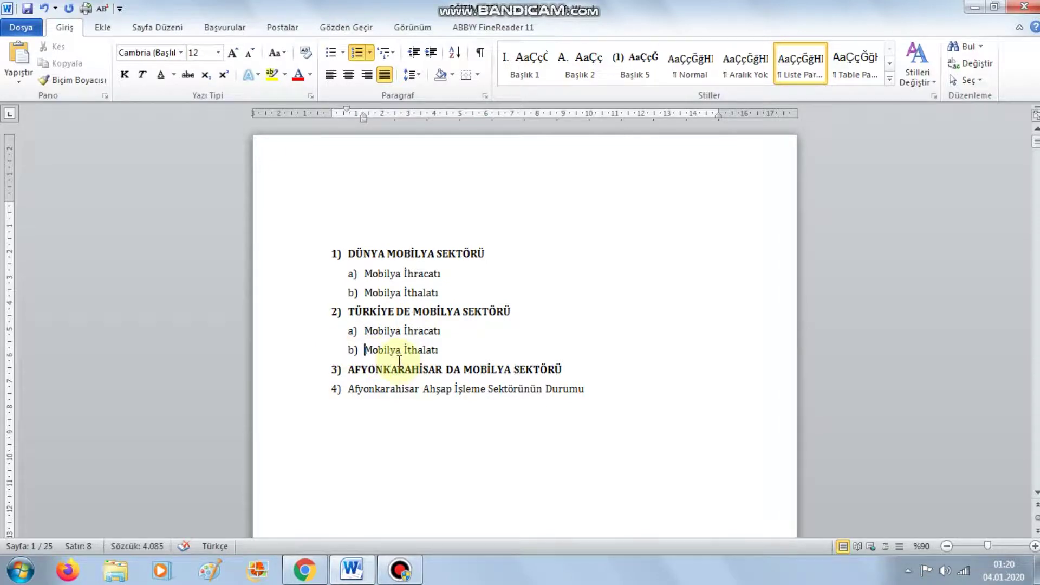
Demote the Afyonkarahisar Ahşap line to sub-item a) under heading 3
left_click(340, 389)
left_click(349, 398)
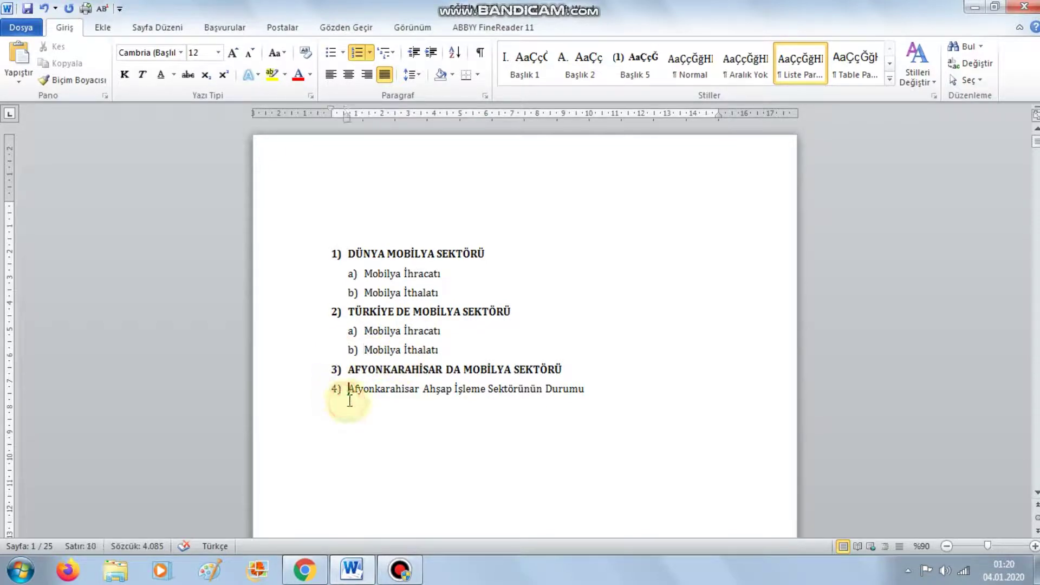
key("Tab")
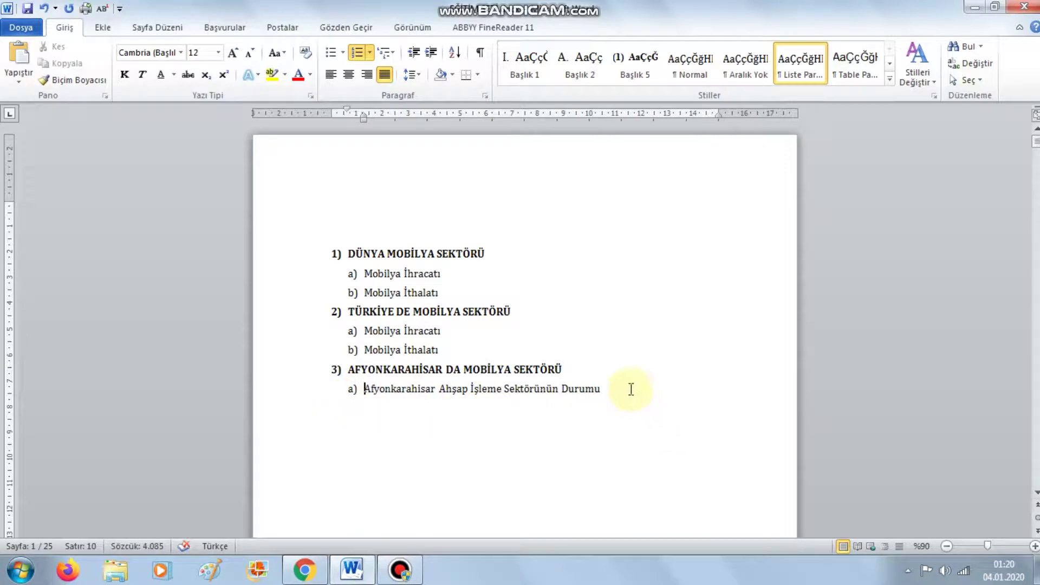
left_click_drag(627, 391, 304, 252)
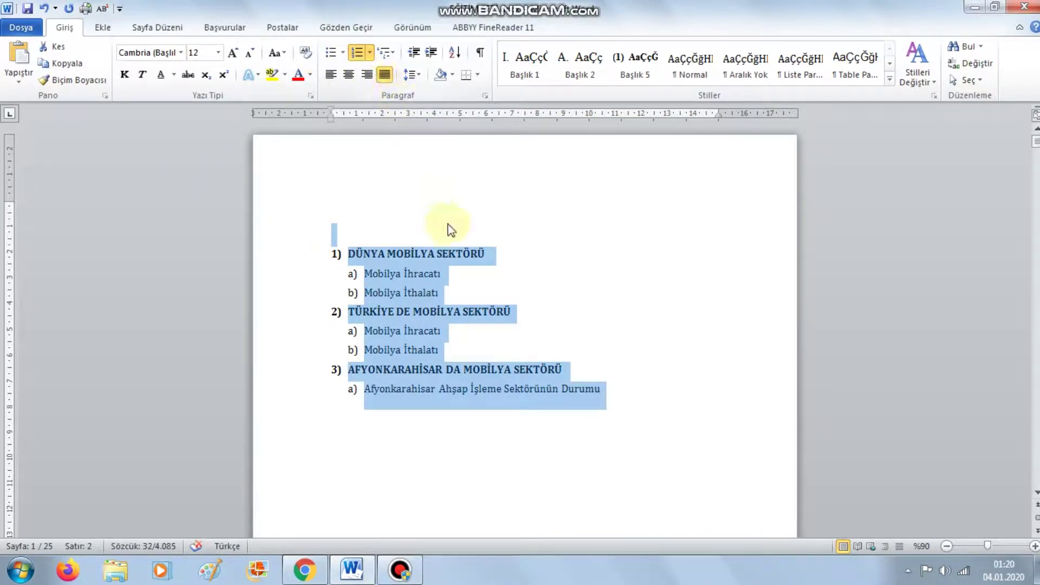
Add sub-items c) XXXX, d) DDD and e) NHJNHJB after b) Mobilya İthalatı
left_click(461, 293)
key("Return")
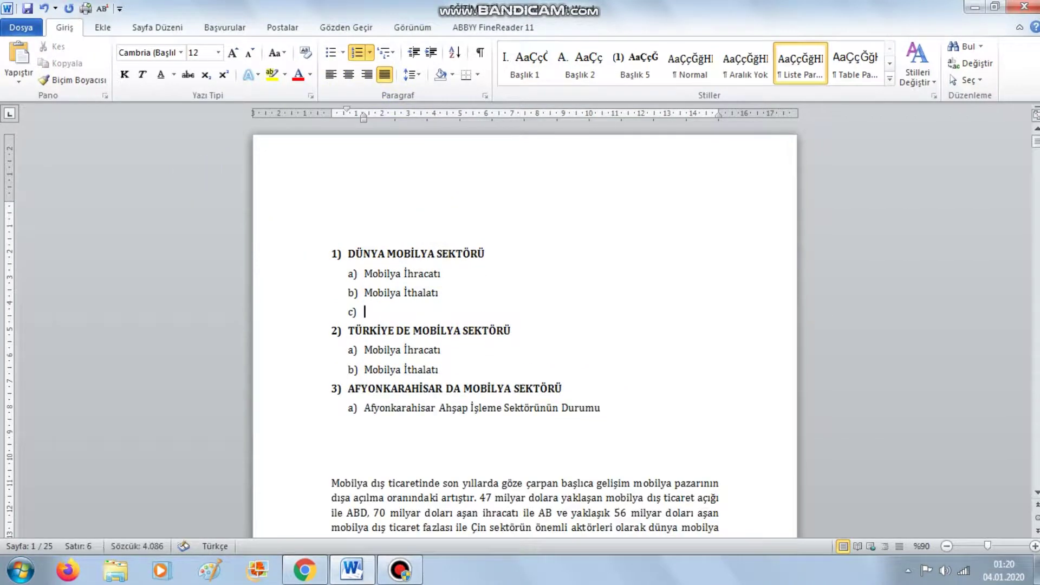
type("XXXX")
key("Return")
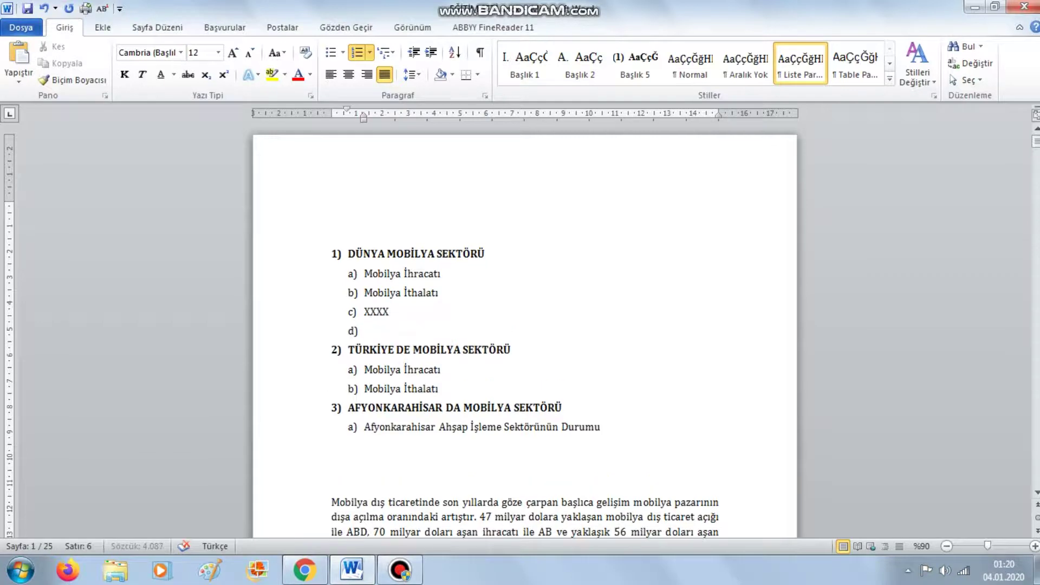
type("DD")
key("Return")
type("NHJNHJB")
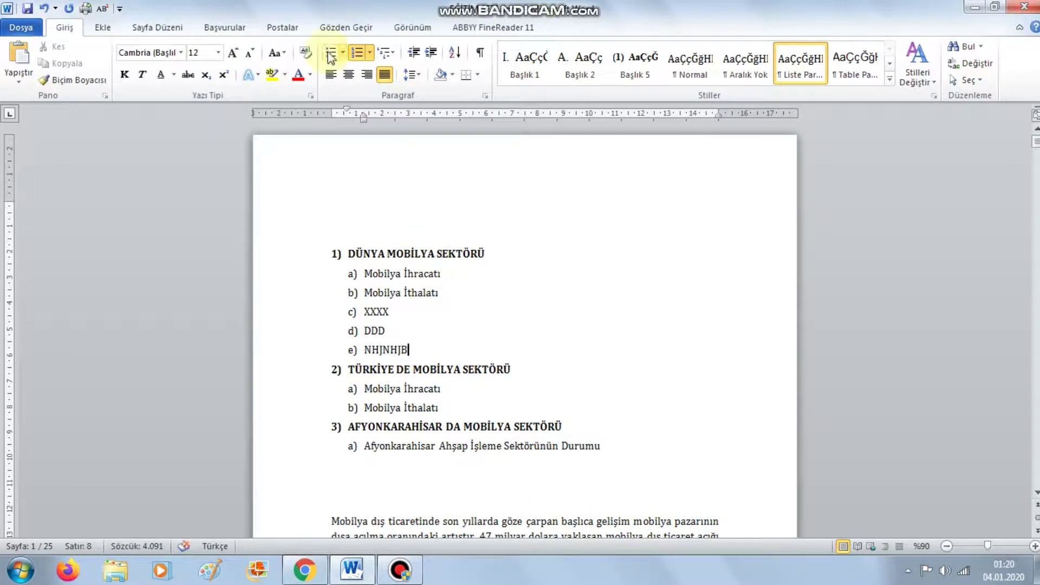
Undo the sub-item edits so the outline is a flat 1)–8) numbered list again
left_click_drag(602, 446, 302, 244)
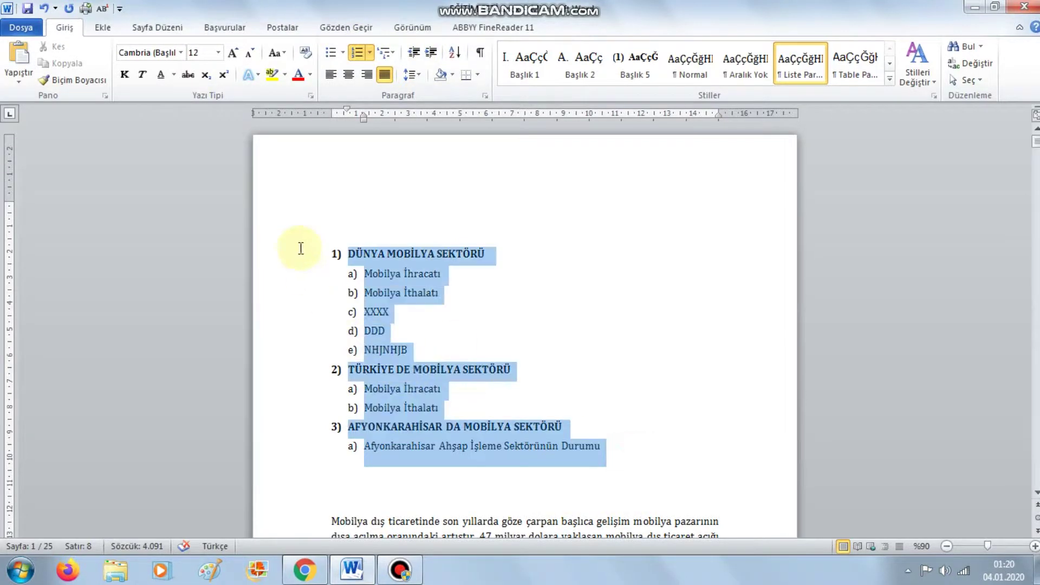
left_click(387, 52)
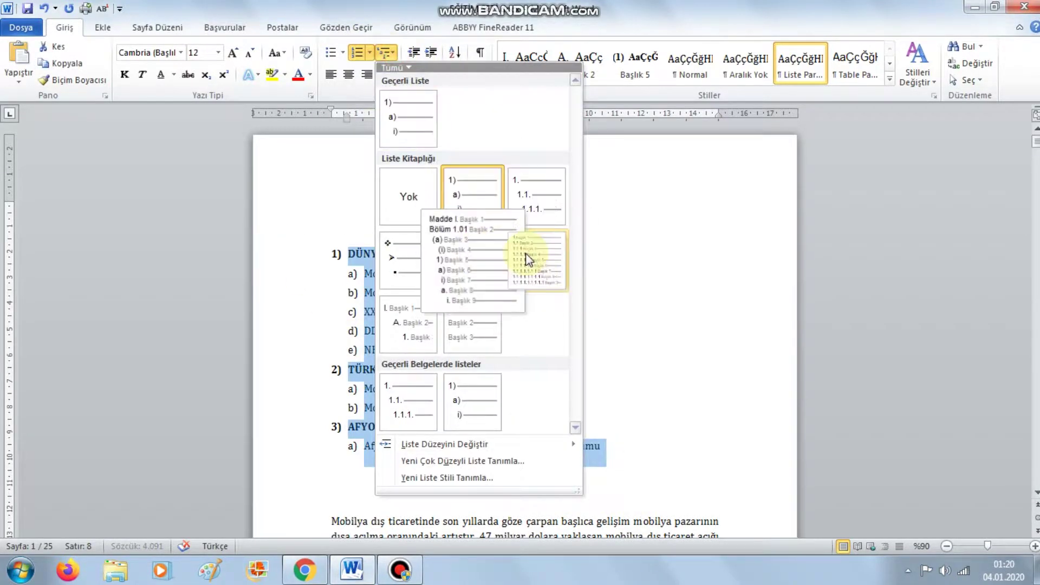
left_click(599, 348)
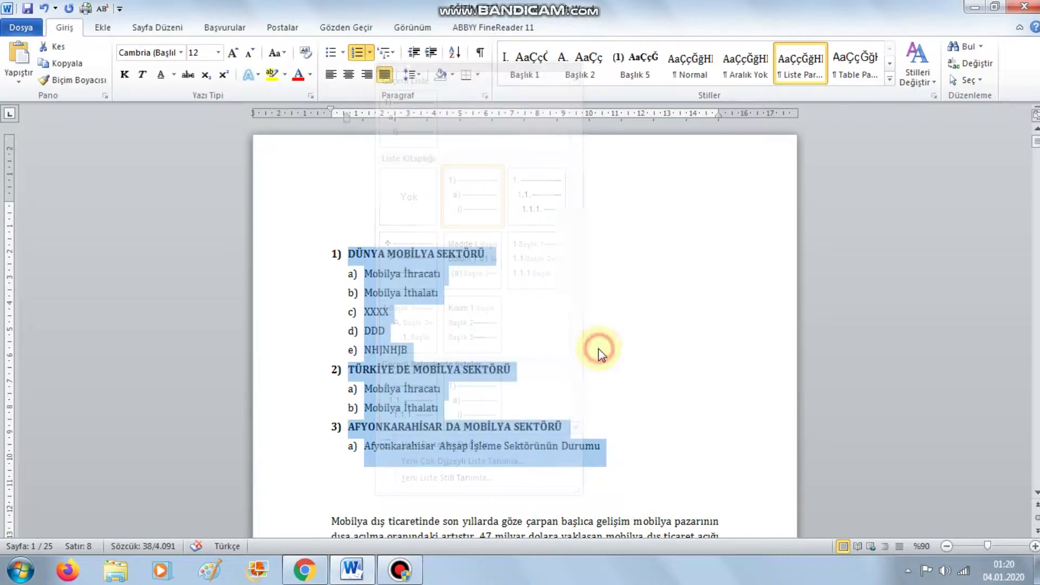
key("ctrl+z")
key("ctrl+z")
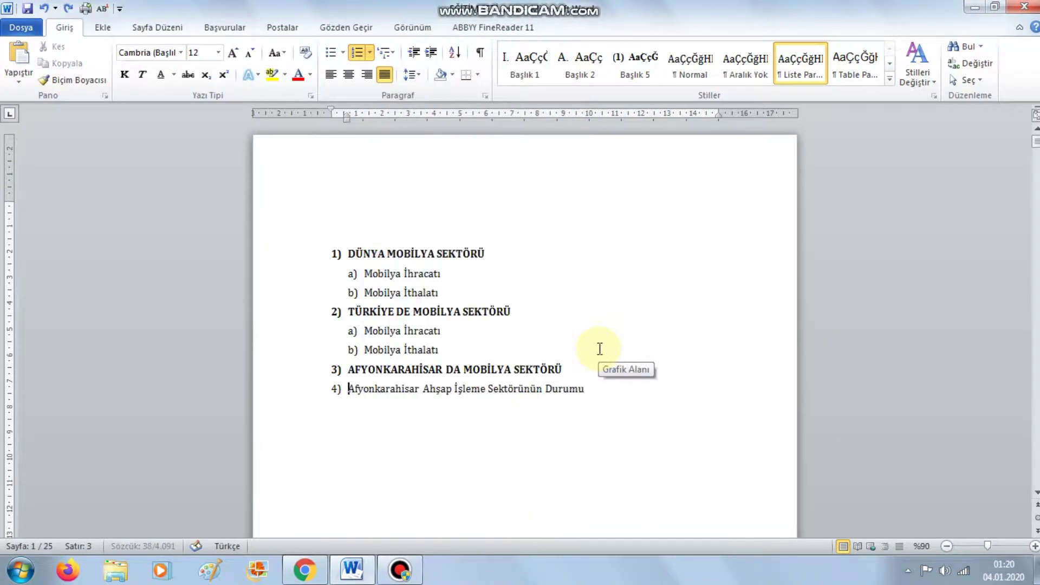
key("ctrl+z")
key("ctrl+z")
key("ctrl+z")
key("ctrl+z")
key("ctrl+z")
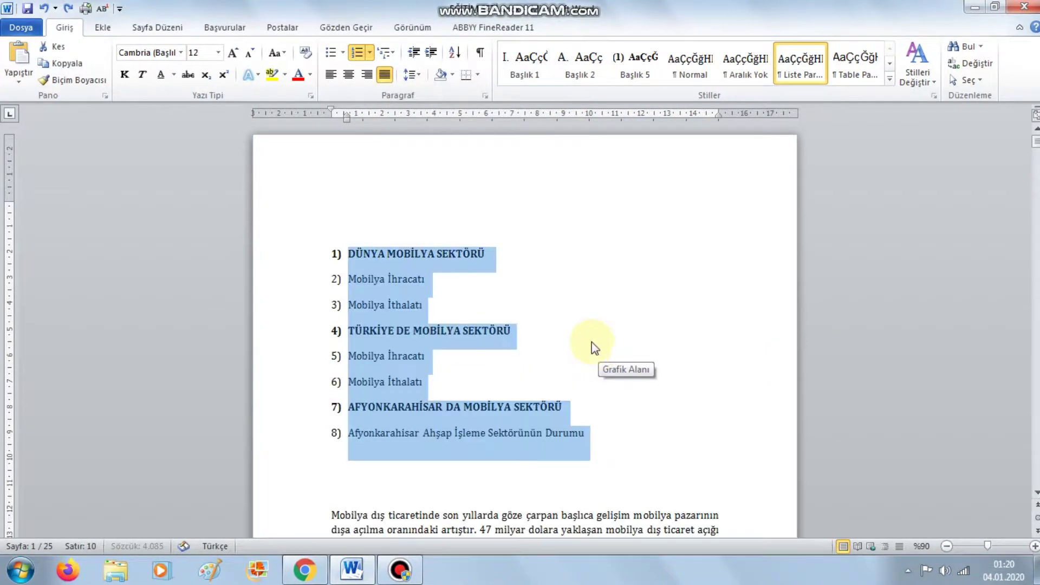
left_click(607, 301)
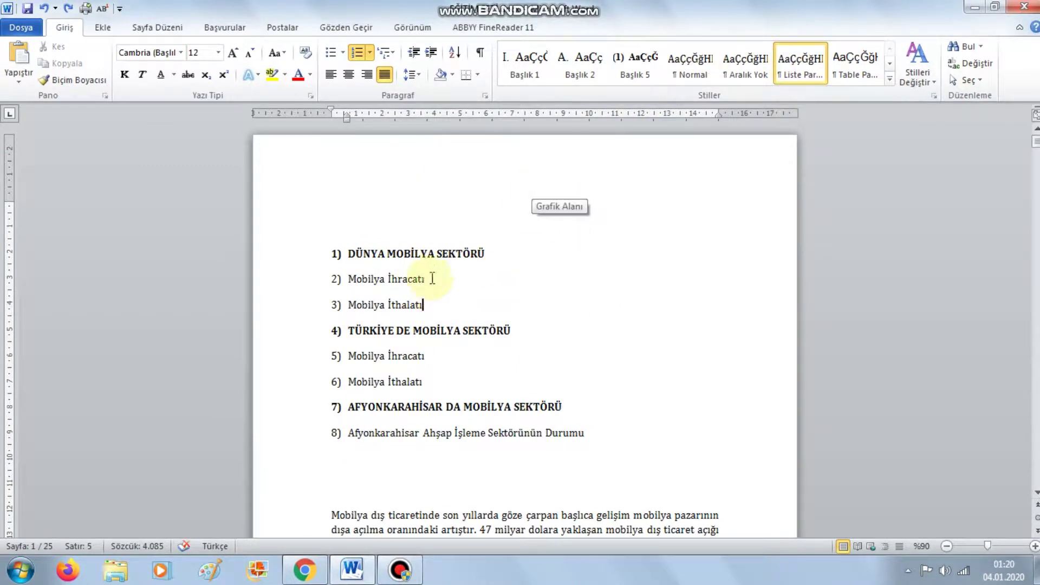
left_click_drag(434, 281, 357, 277)
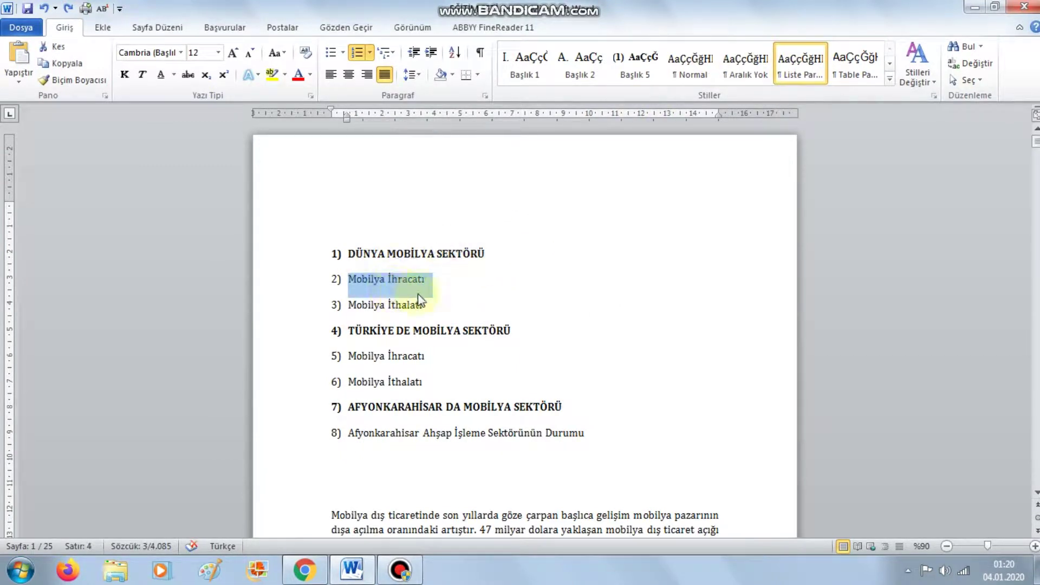
Rename the Başlık 2 style to KISIM 2, left-aligned, 11 pt, not bold
left_click(575, 64)
right_click(576, 73)
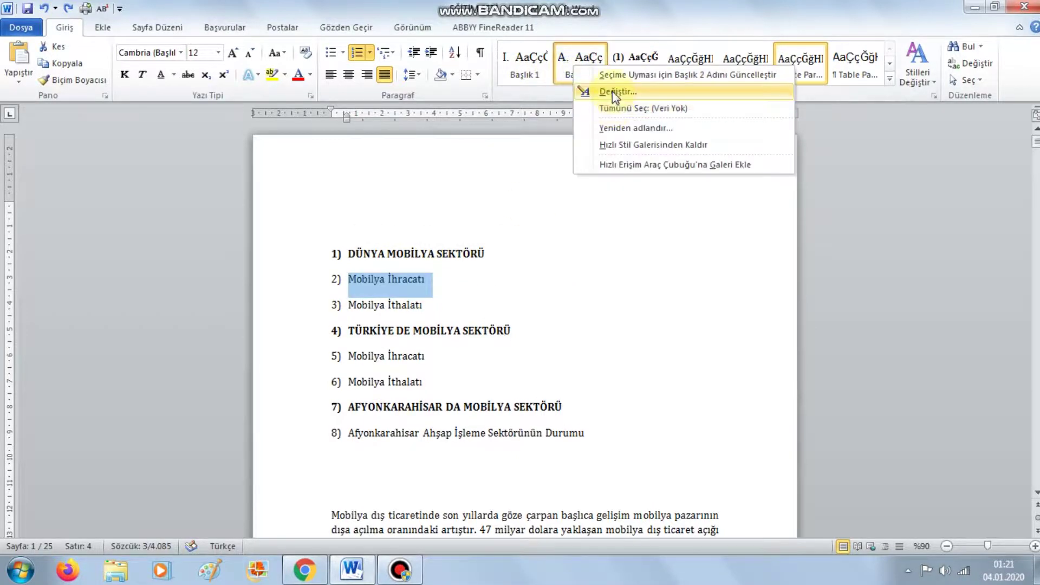
left_click(612, 92)
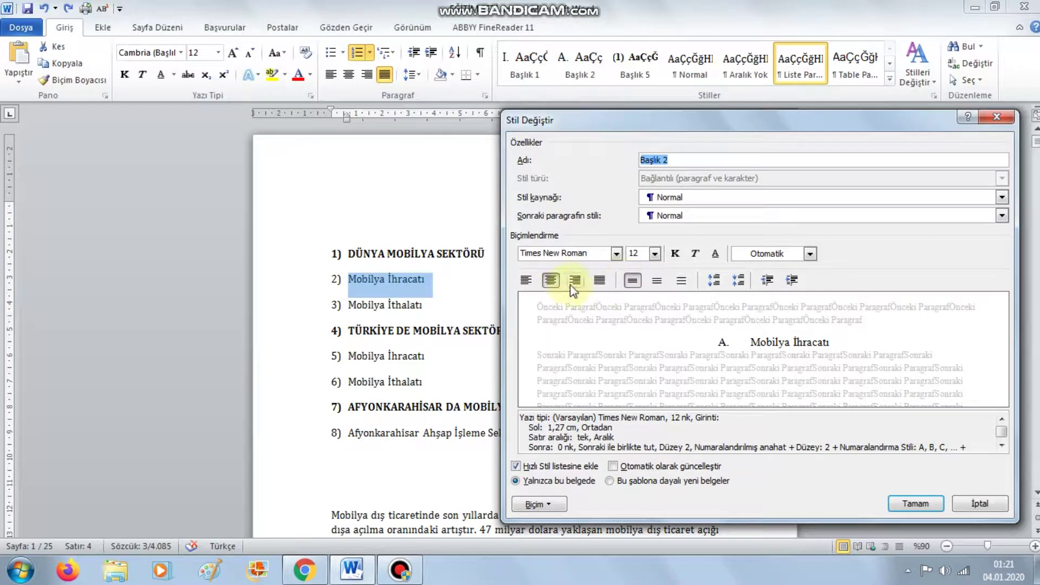
left_click(676, 254)
left_click(675, 254)
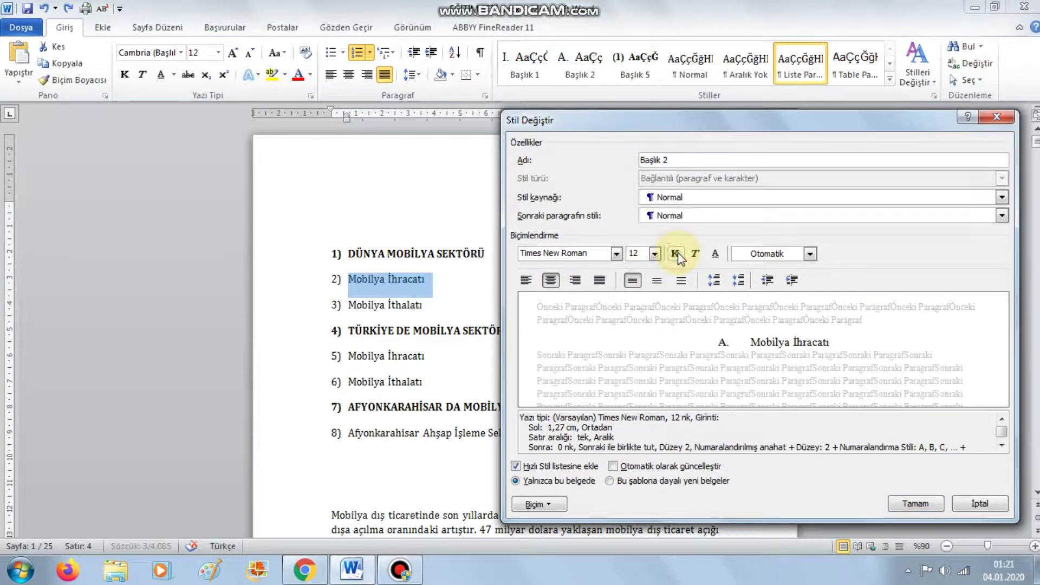
left_click(525, 280)
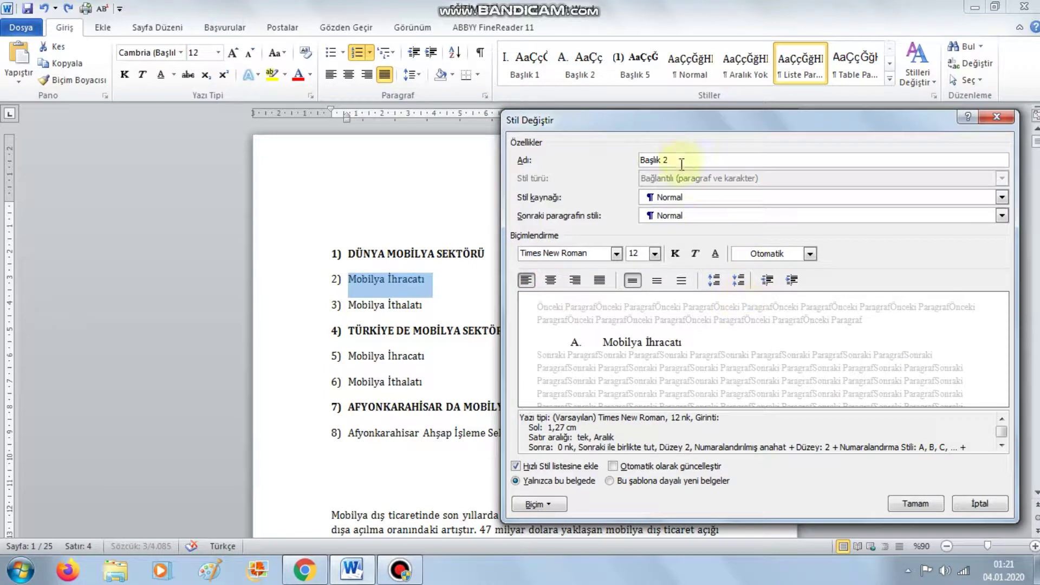
left_click_drag(682, 162, 577, 152)
type("KISIM")
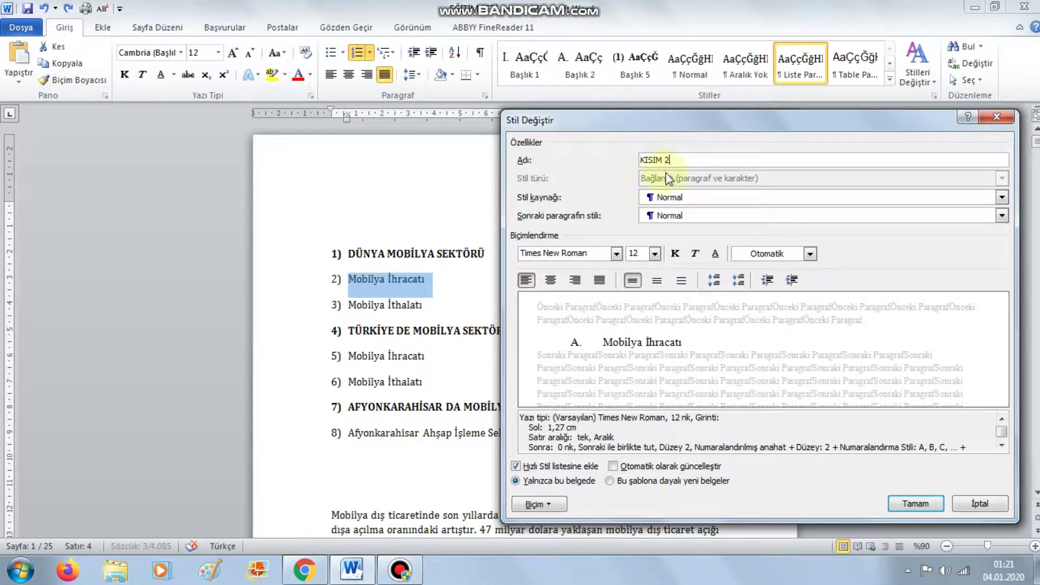
double_click(634, 253)
type("11")
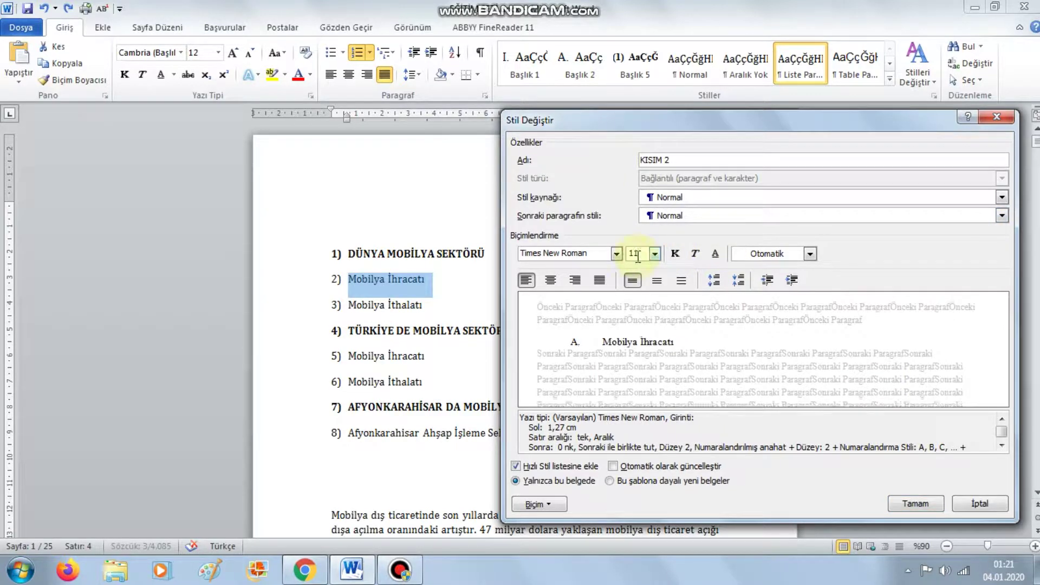
left_click(915, 503)
Apply KISIM 2 to the first Mobilya İhracatı and İthalatı lines, lettering them A and B
left_click(452, 278)
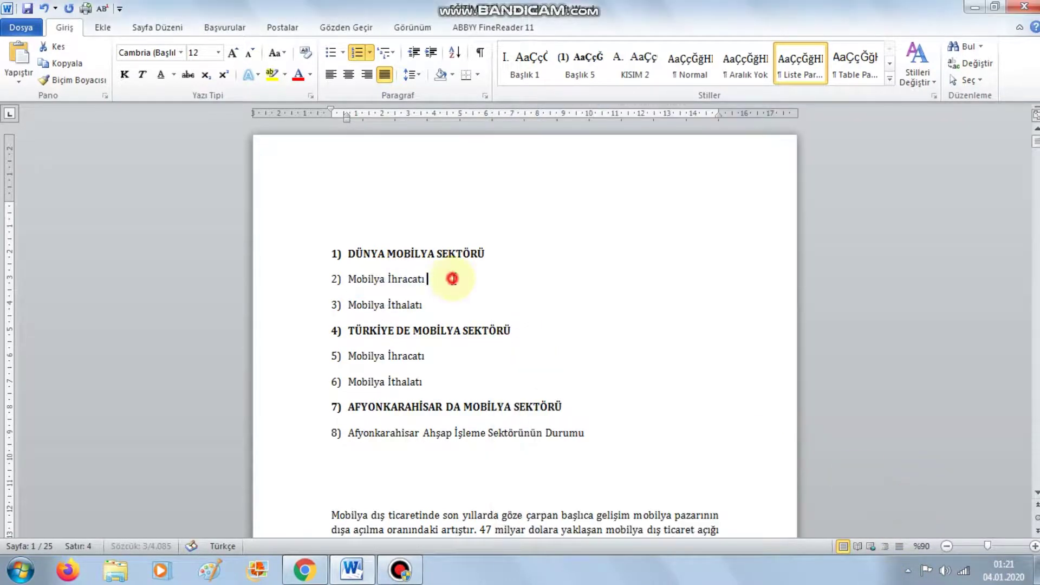
left_click_drag(452, 278, 348, 277)
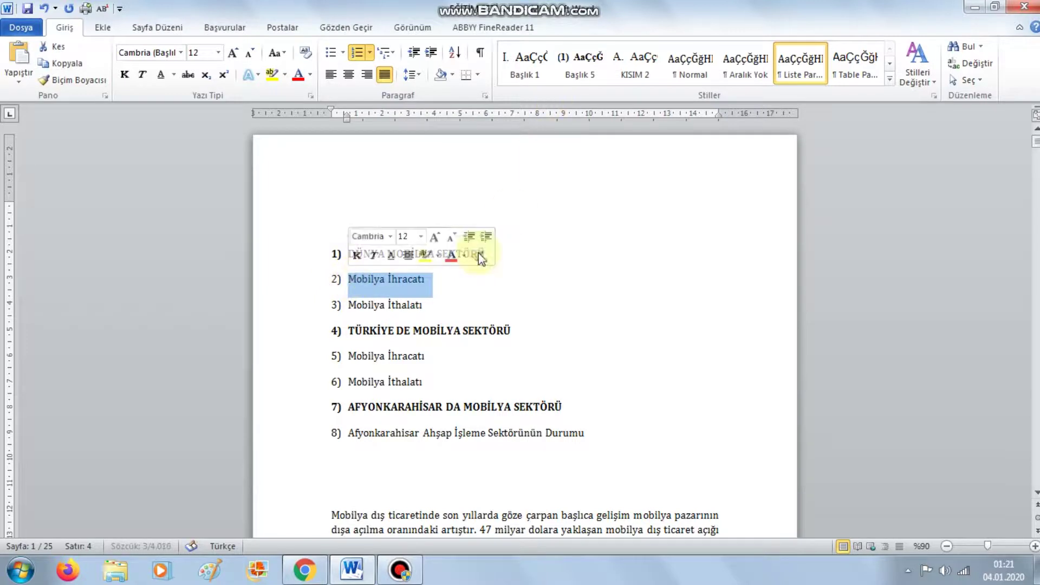
left_click(635, 65)
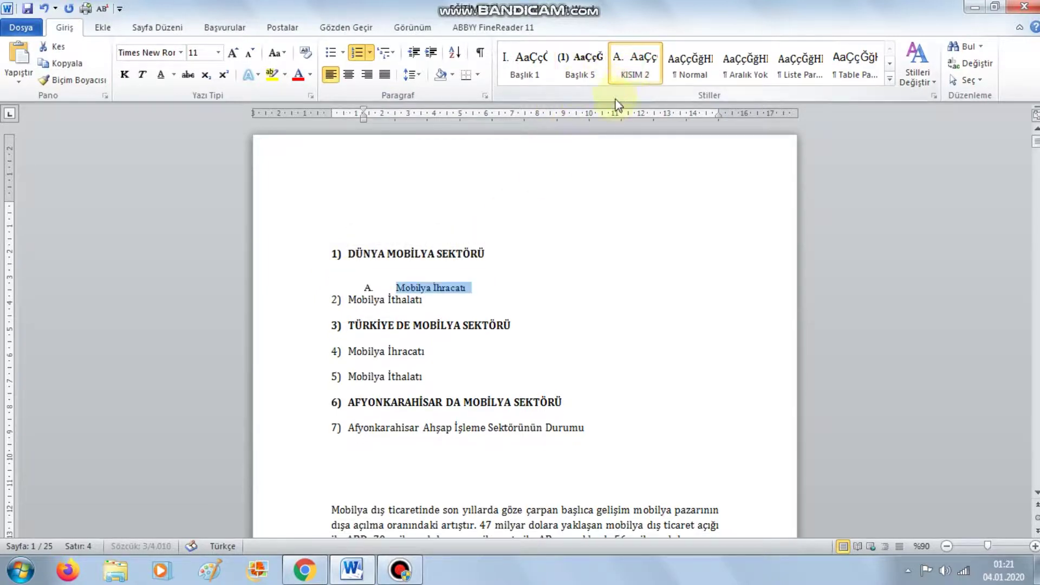
left_click(488, 289)
left_click_drag(438, 300, 348, 299)
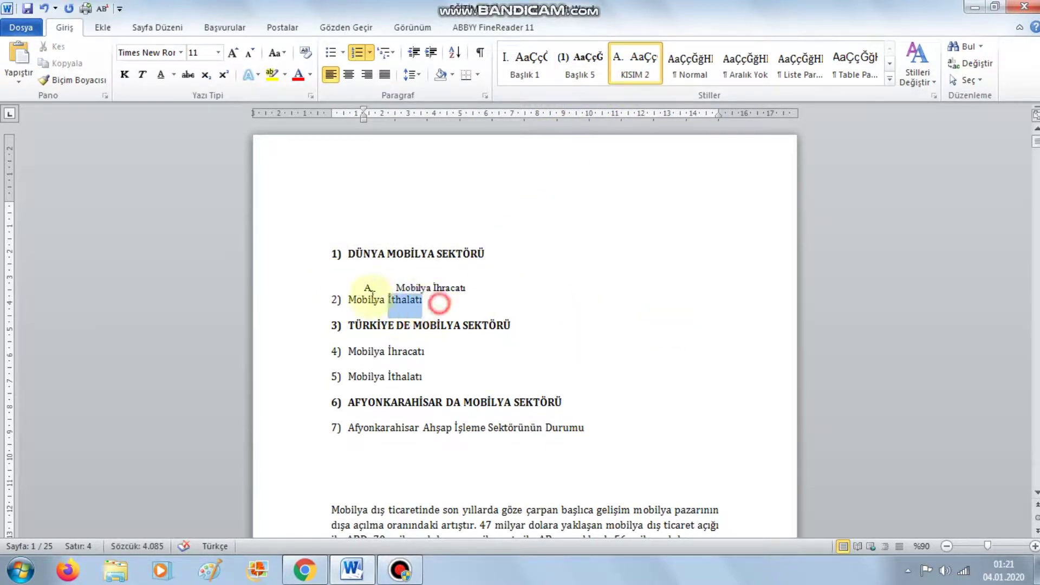
left_click(635, 65)
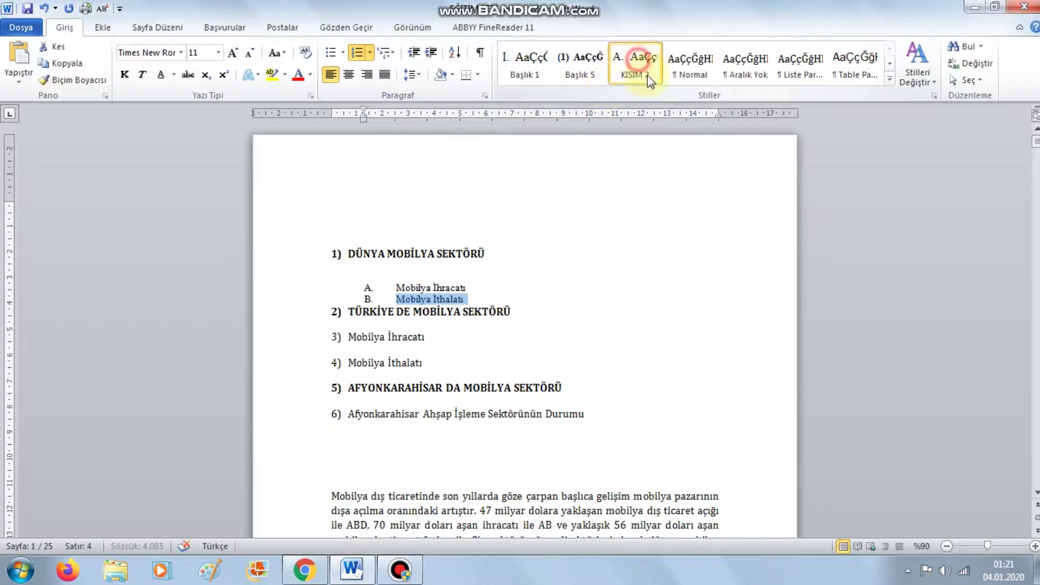
left_click(531, 295)
Remove the extra empty line after heading 1
left_click(370, 270)
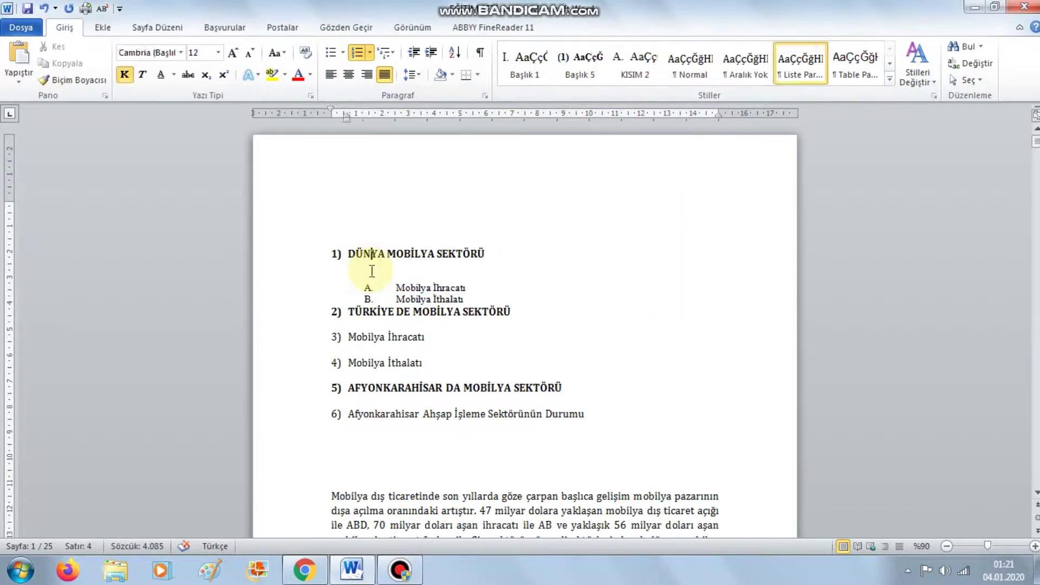
left_click(521, 248)
key("Return")
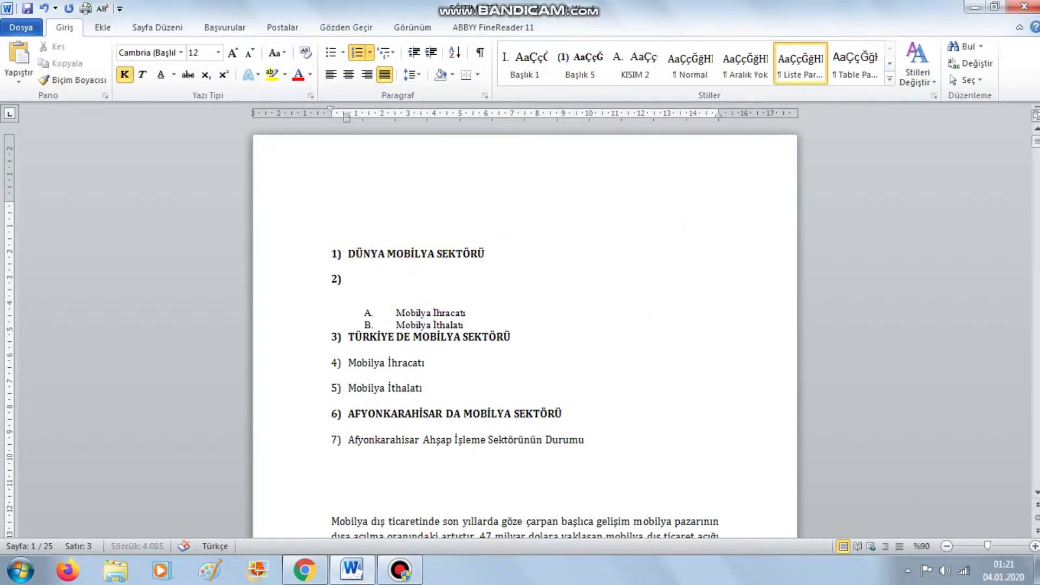
key("BackSpace")
key("BackSpace")
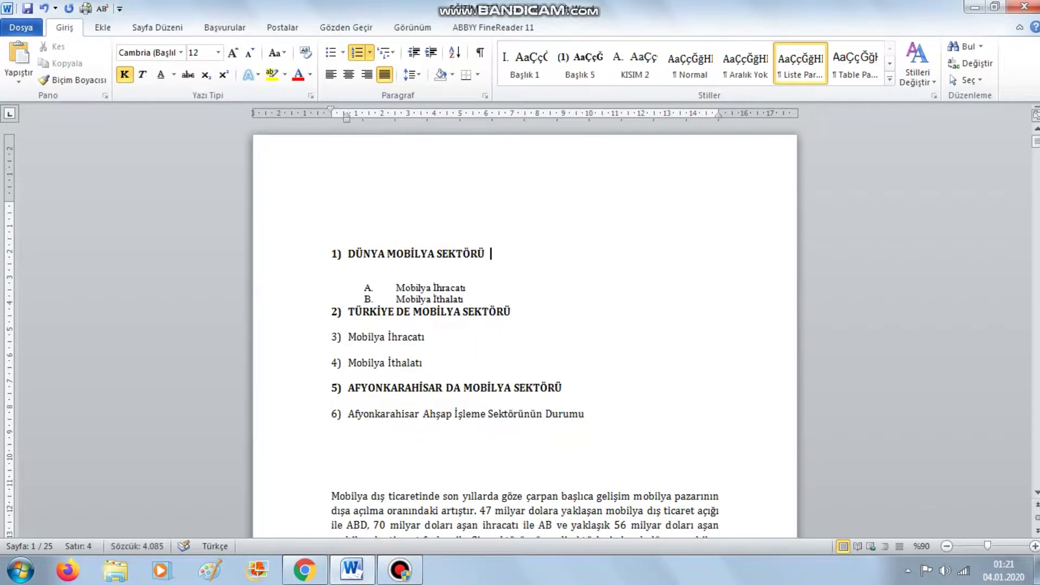
key("Return")
key("BackSpace")
Apply KISIM 2 to the Türkiye import and export lines as sub-items C and D
scroll(464, 301, "down", 1)
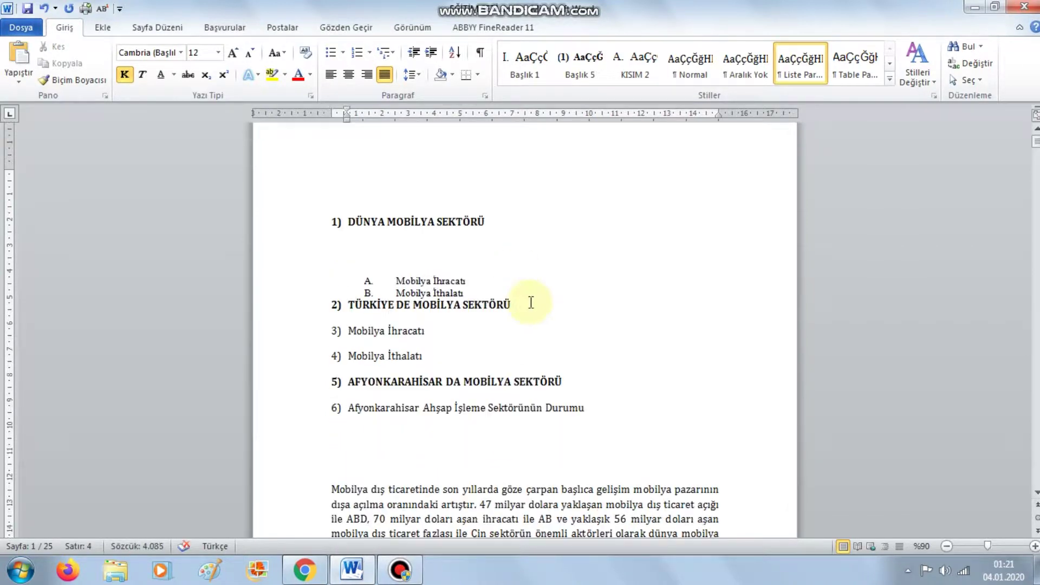
left_click_drag(429, 359, 340, 341)
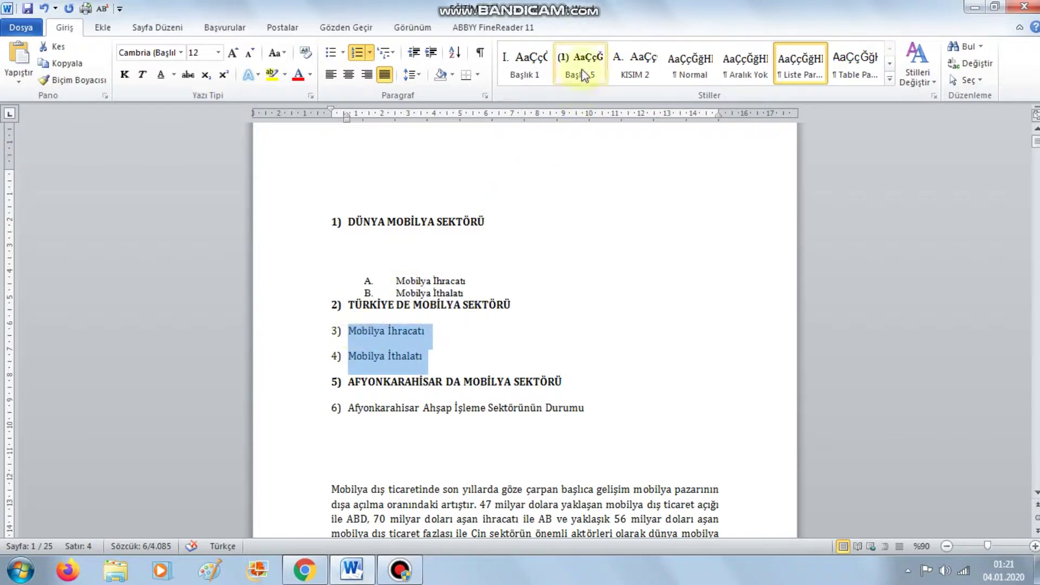
left_click(628, 70)
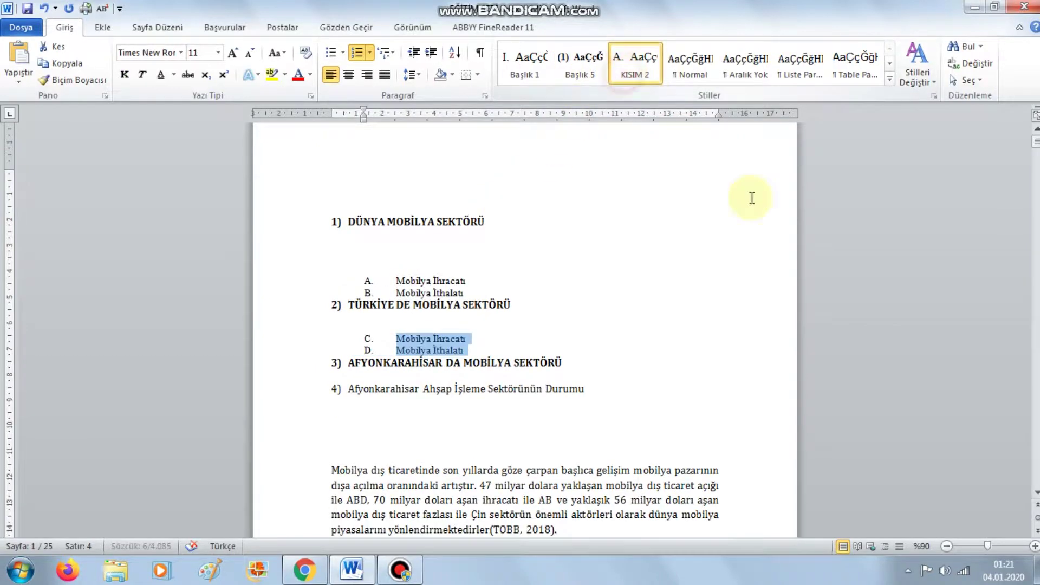
Set the KISIM 2 style's paragraph line spacing to 1,5 lines
right_click(632, 59)
left_click(642, 77)
left_click(539, 504)
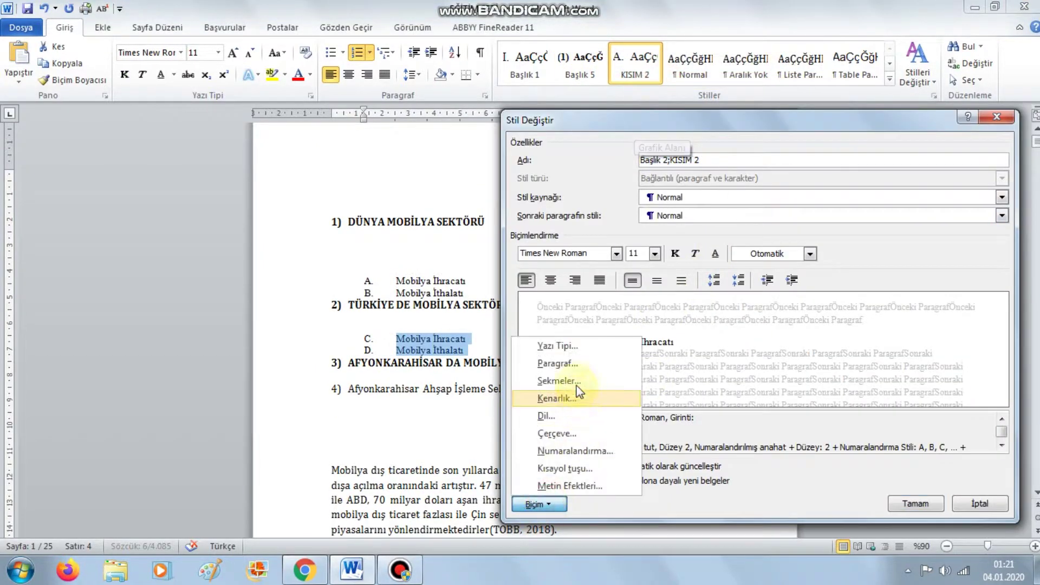
left_click(537, 360)
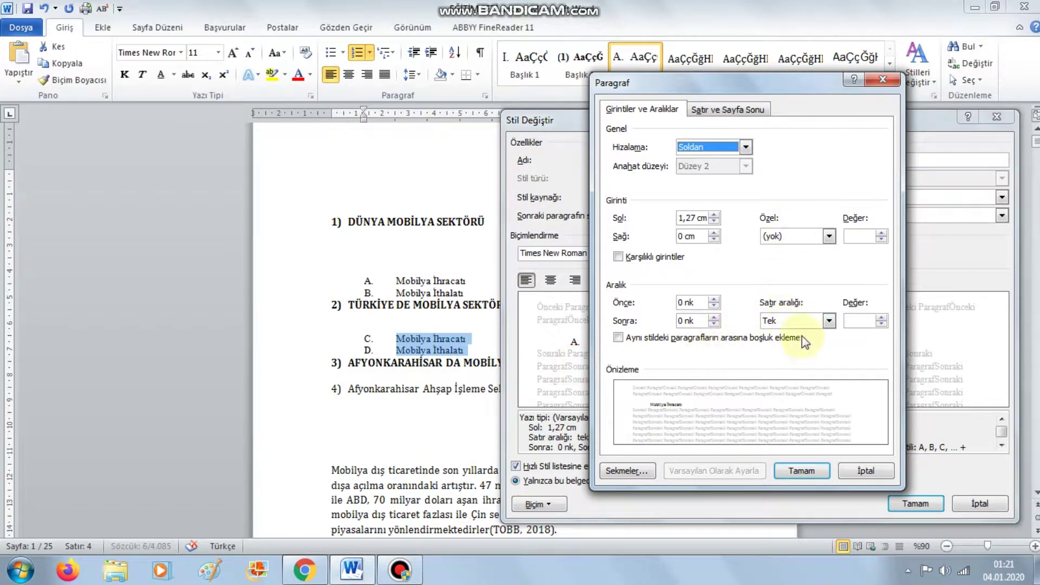
left_click(794, 321)
left_click(788, 341)
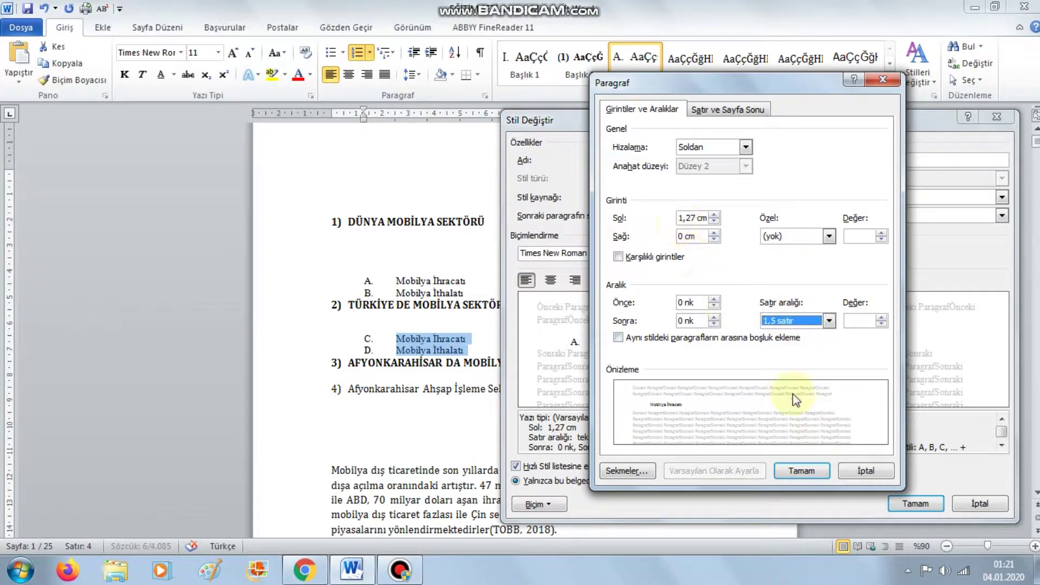
left_click(800, 471)
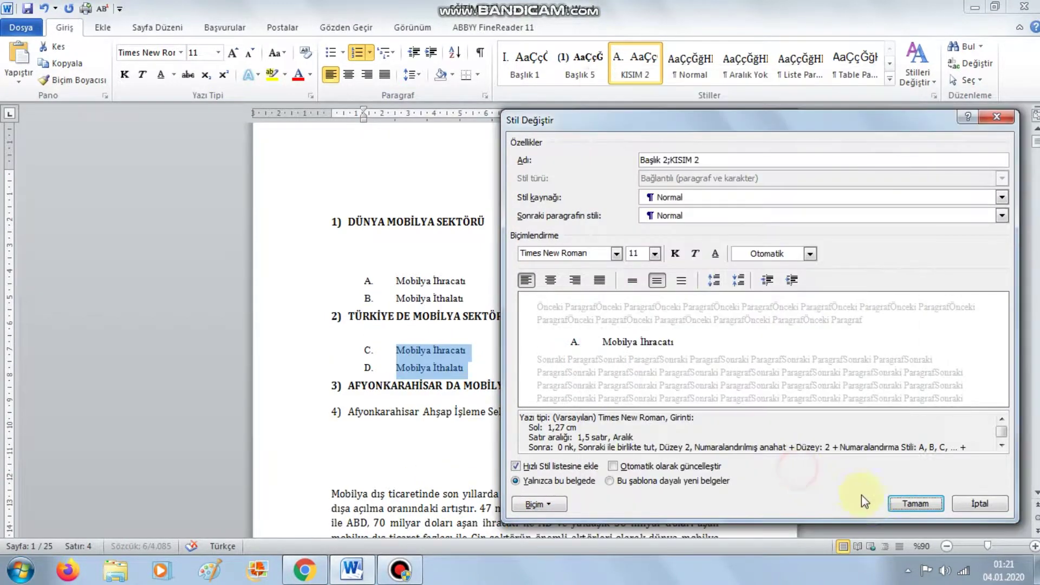
left_click(902, 504)
left_click(665, 376)
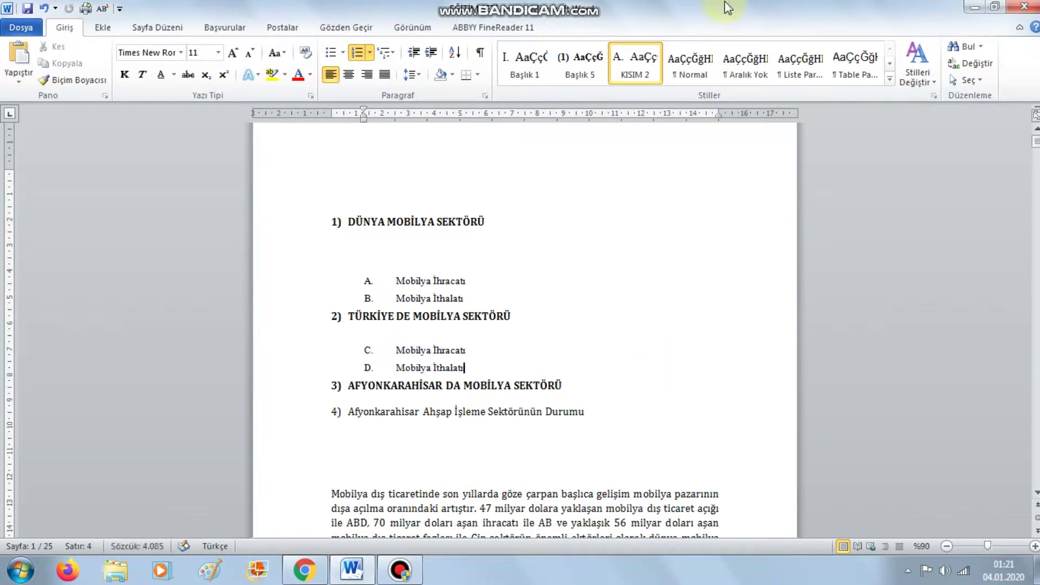
Apply KISIM 2 to the Afyonkarahisar Ahşap İşleme Sektörünün Durumu line, making it item E
left_click(349, 413)
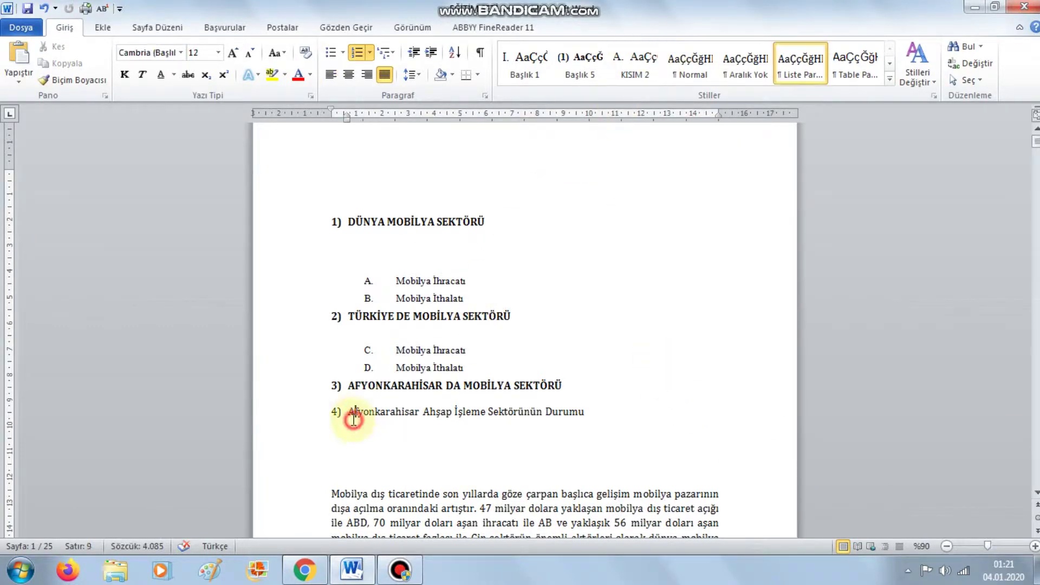
key("Tab")
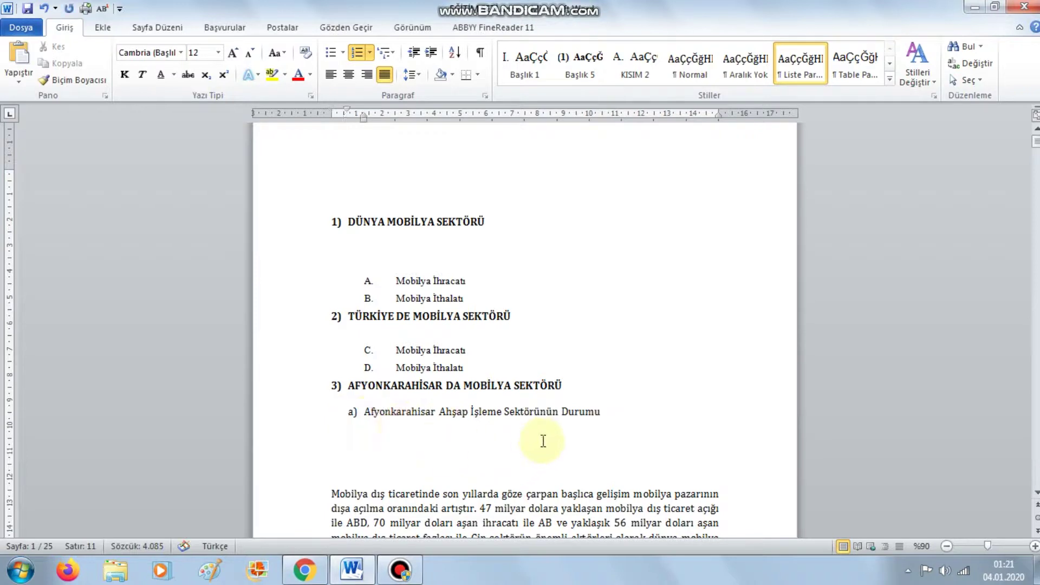
key("Tab")
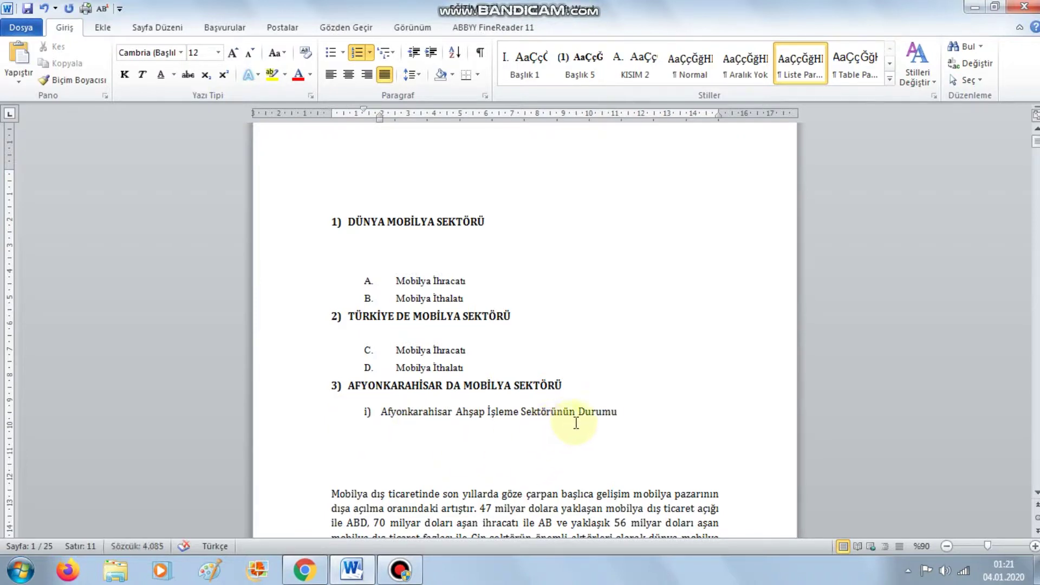
key("ctrl+z")
key("ctrl+z")
left_click_drag(606, 420, 349, 413)
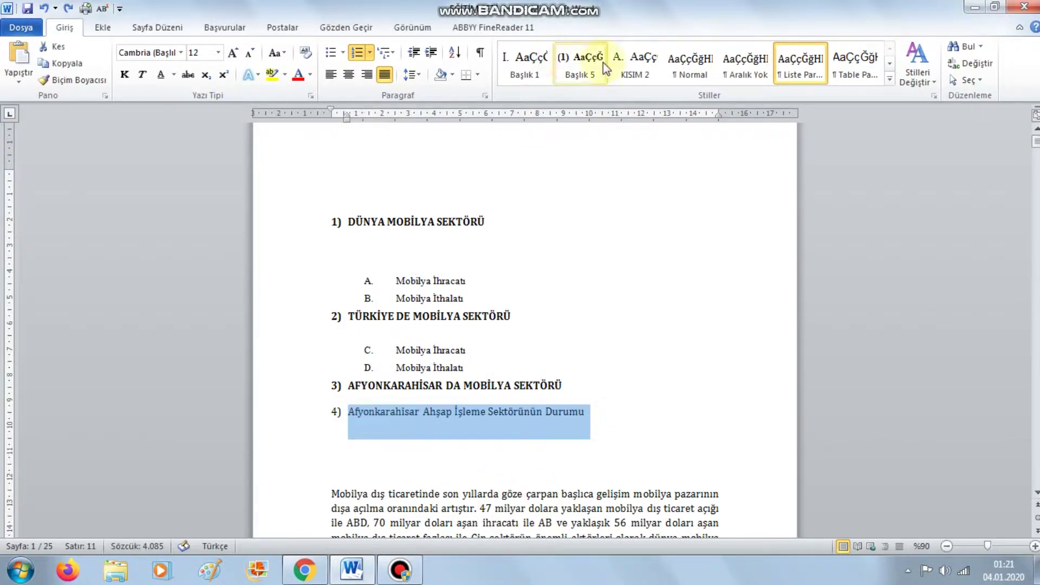
left_click(644, 70)
left_click(693, 390)
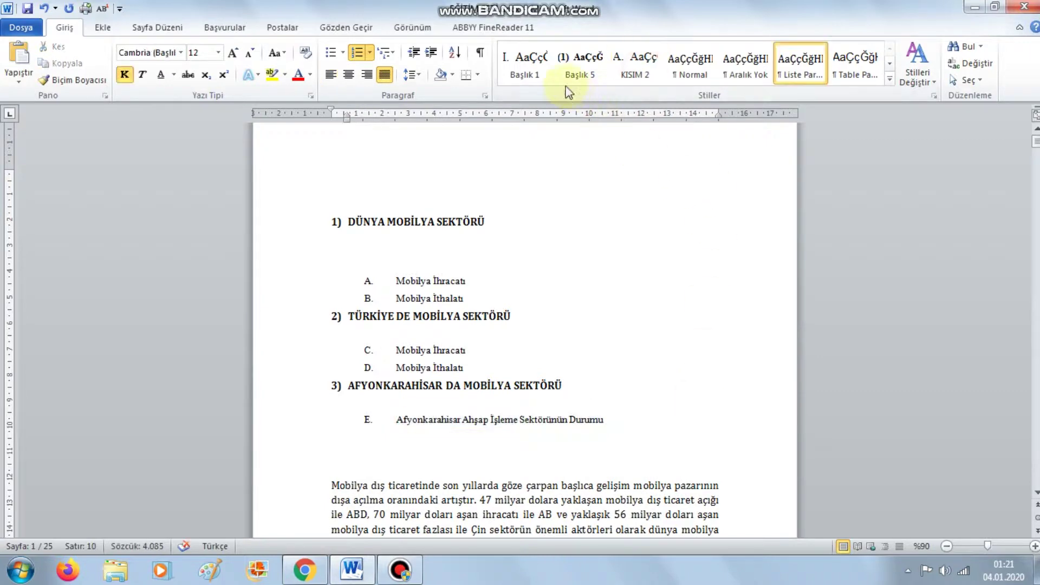
left_click_drag(495, 222, 350, 222)
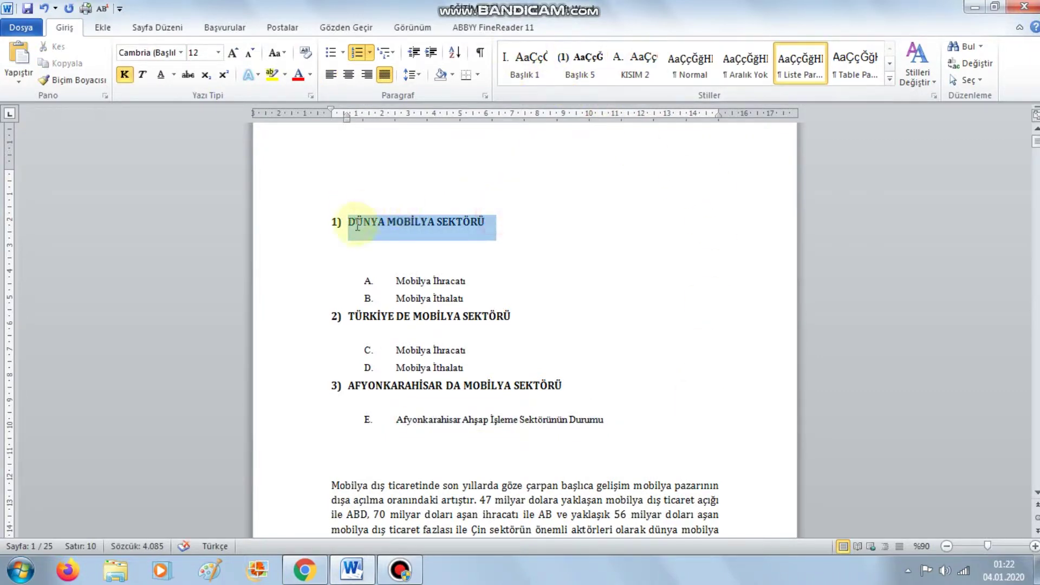
Modify Başlık 1 into KISIM 1: 15 pt, bold, left-aligned, blue, 6 pt spacing before and after
right_click(522, 62)
left_click(548, 94)
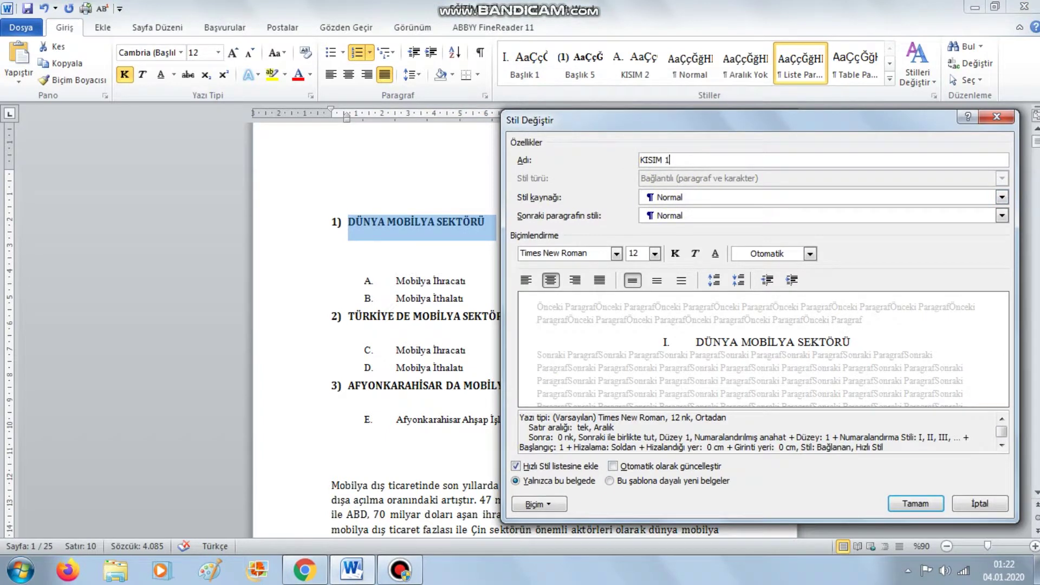
double_click(648, 253)
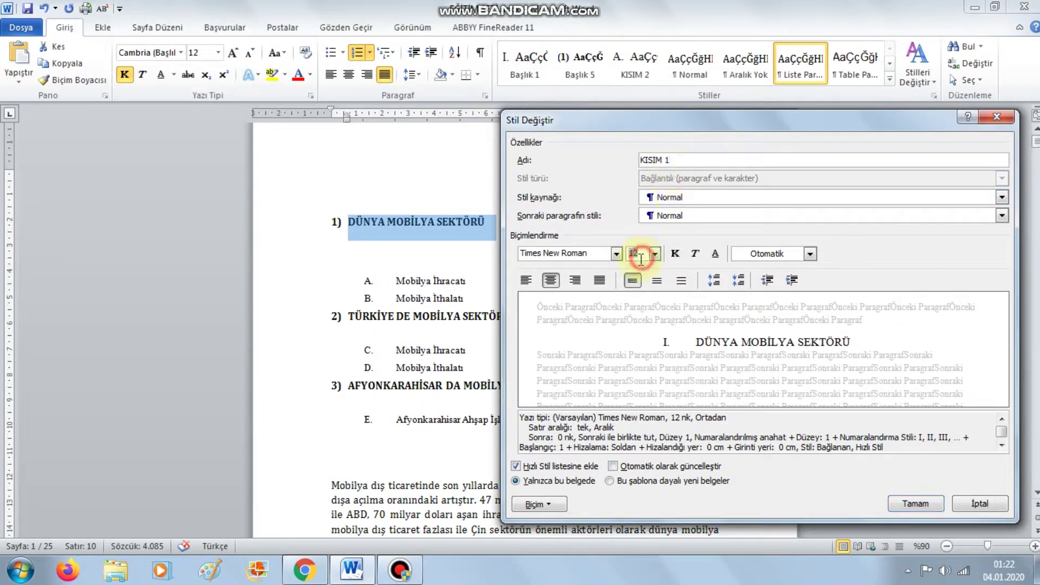
type("1")
left_click(674, 253)
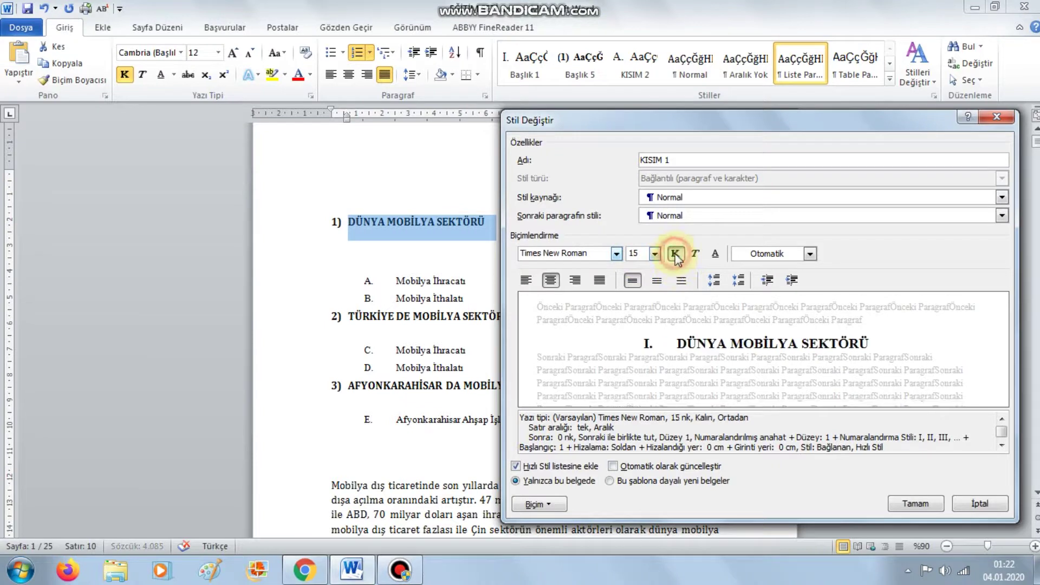
left_click(525, 280)
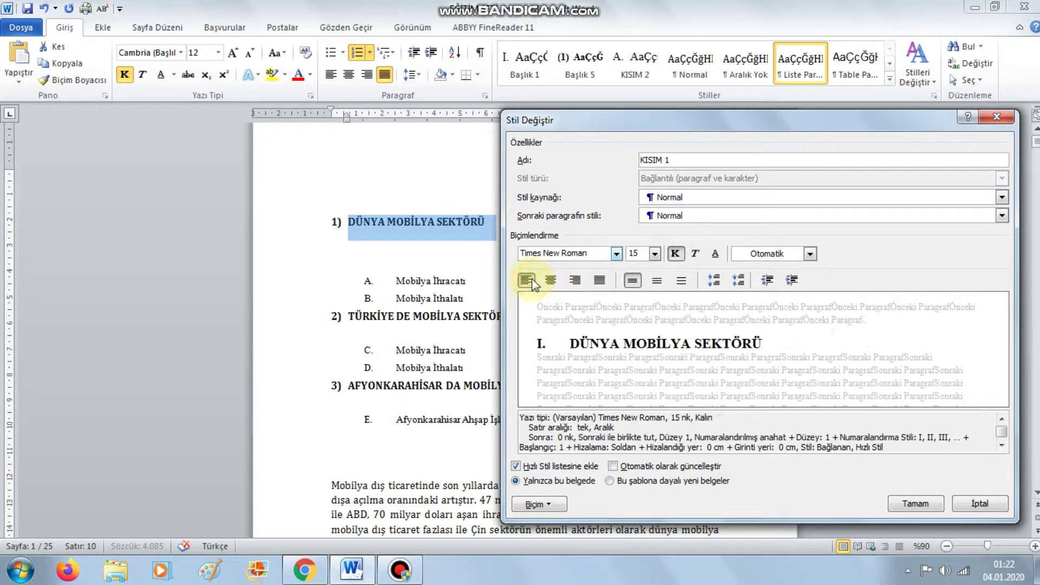
left_click(713, 281)
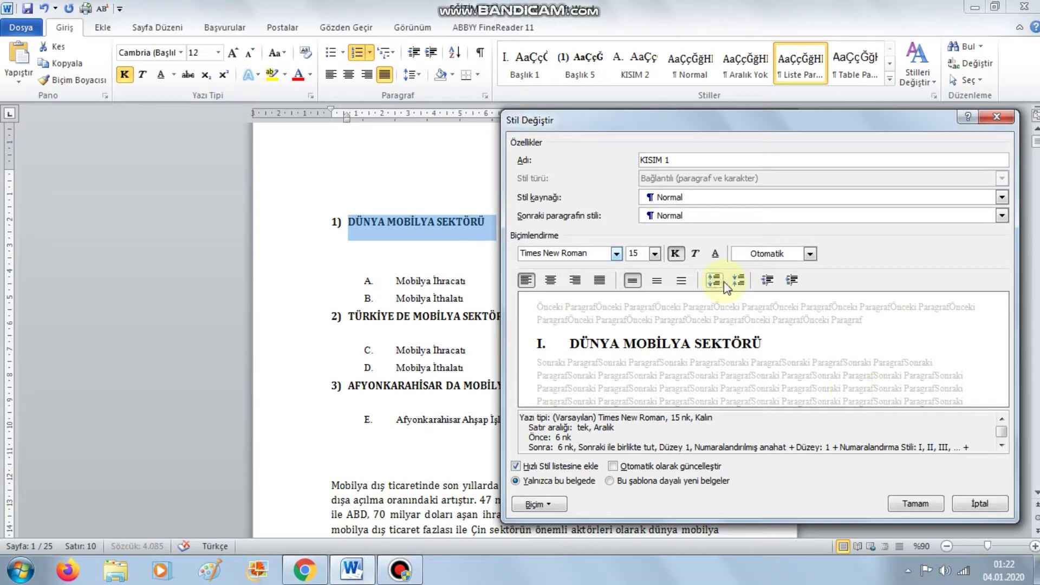
left_click(809, 254)
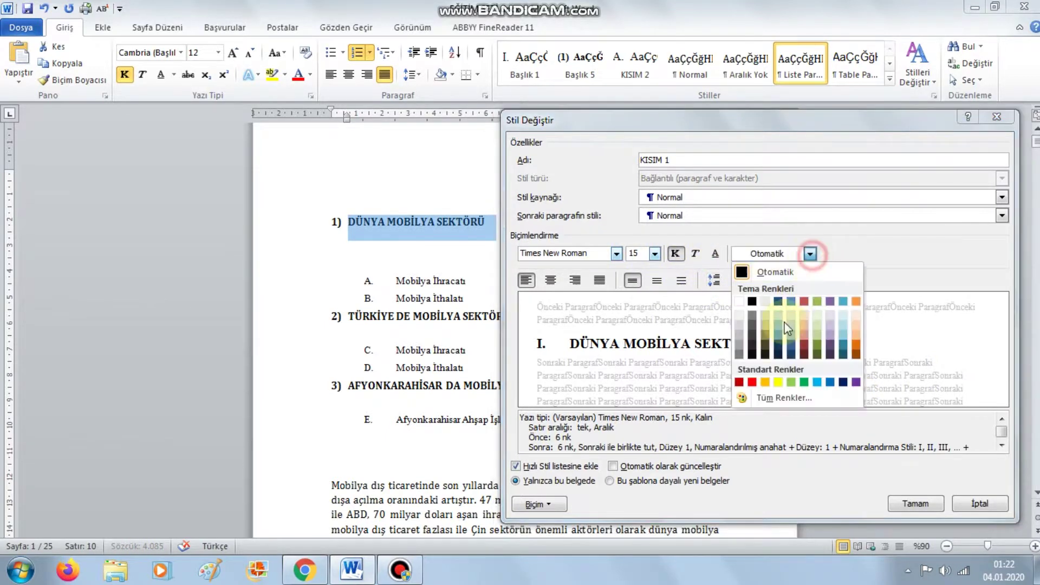
left_click(830, 382)
left_click(918, 505)
left_click(634, 287)
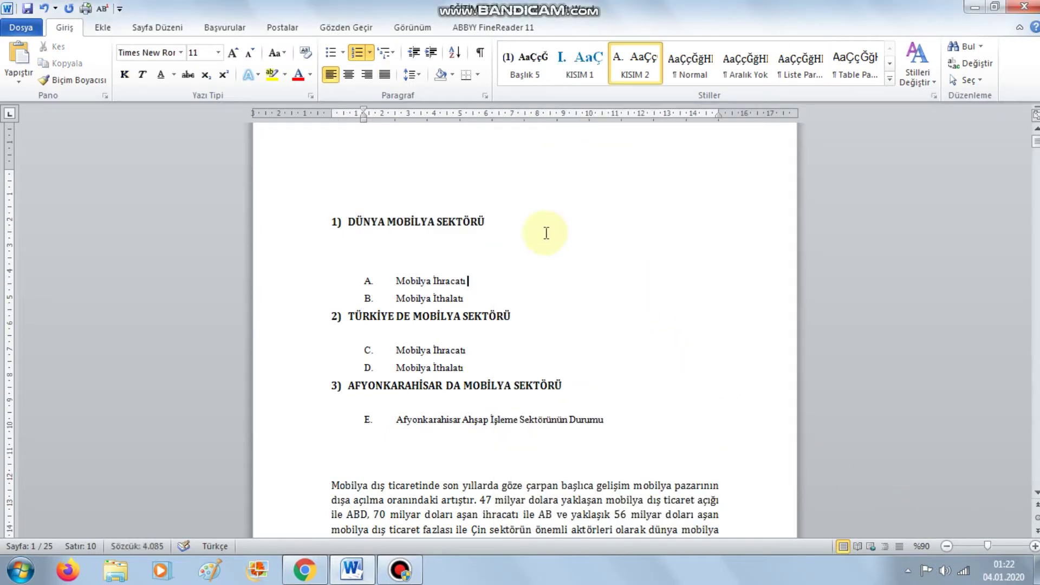
Apply KISIM 1 to the DÜNYA, TÜRKİYE DE and AFYONKARAHİSAR DA MOBİLYA SEKTÖRÜ headings, numbering them I–III
left_click_drag(521, 232, 349, 233)
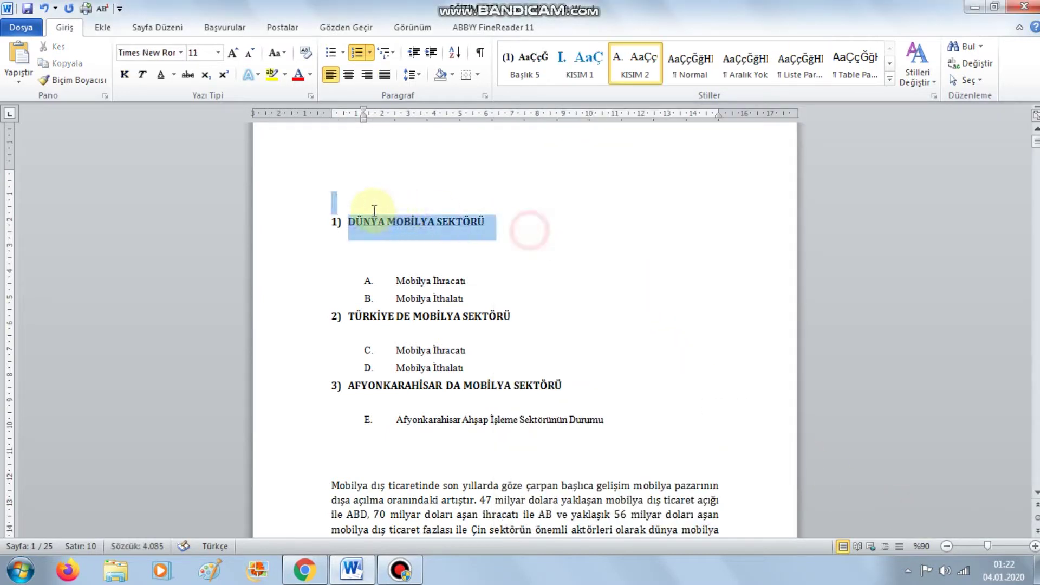
left_click(599, 73)
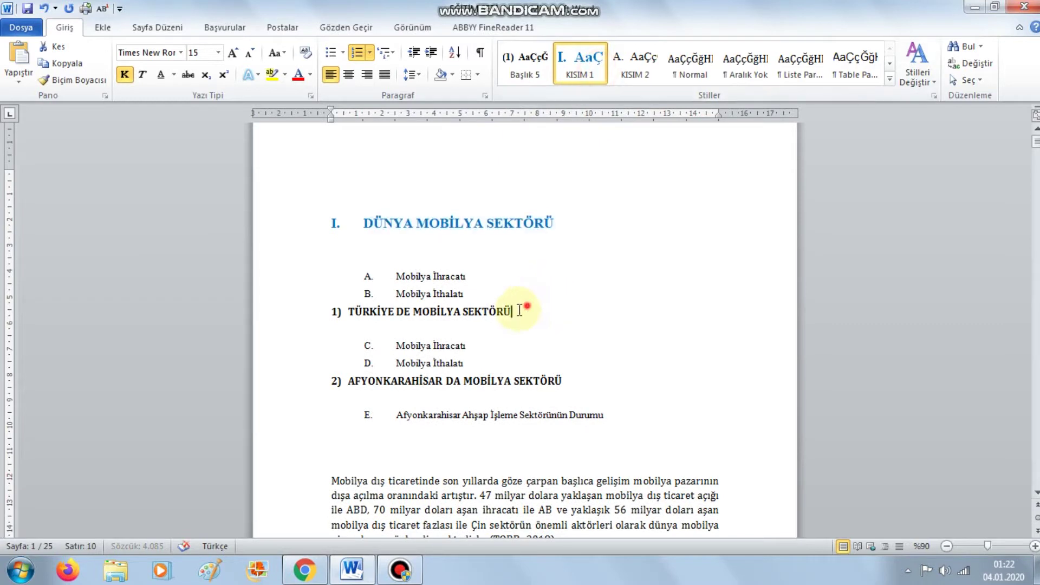
left_click_drag(517, 311, 328, 312)
left_click(580, 65)
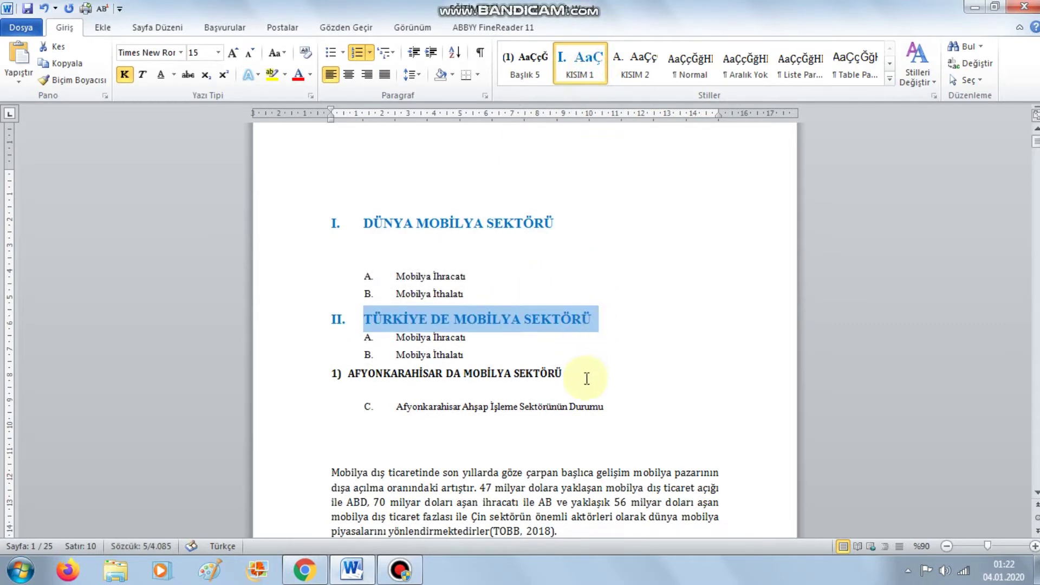
left_click_drag(582, 379, 350, 376)
left_click(580, 69)
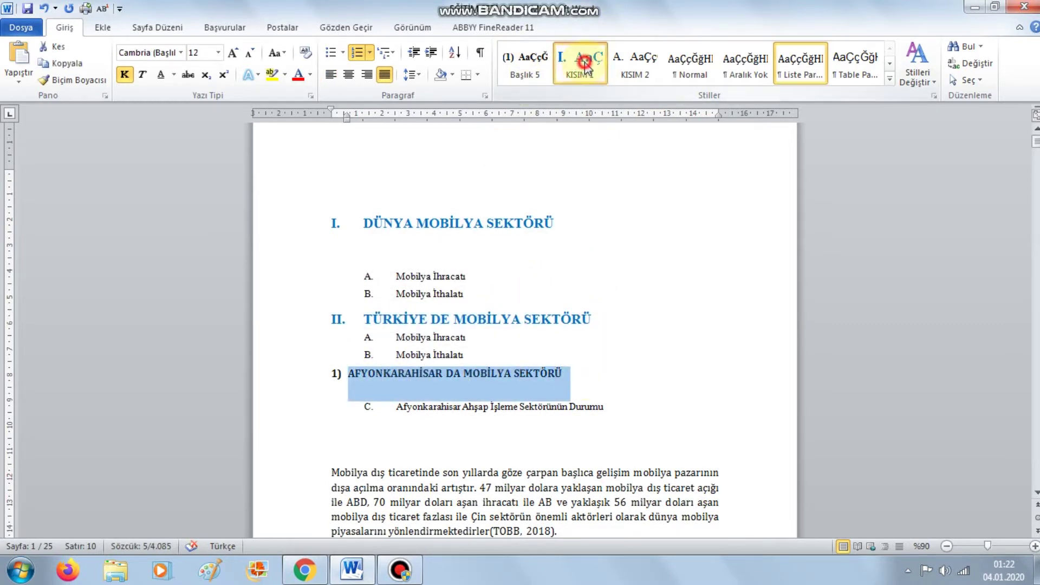
left_click(692, 264)
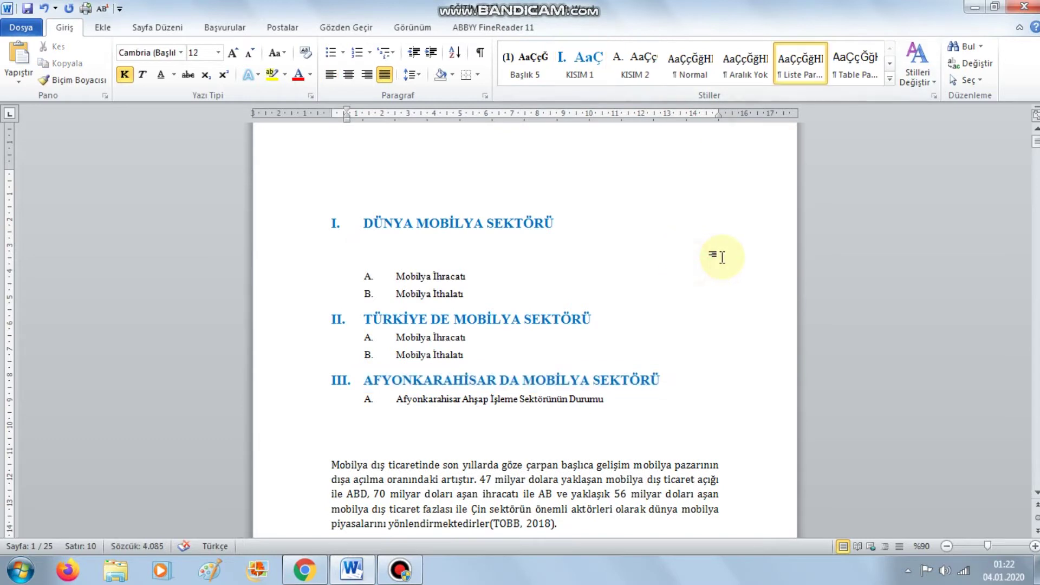